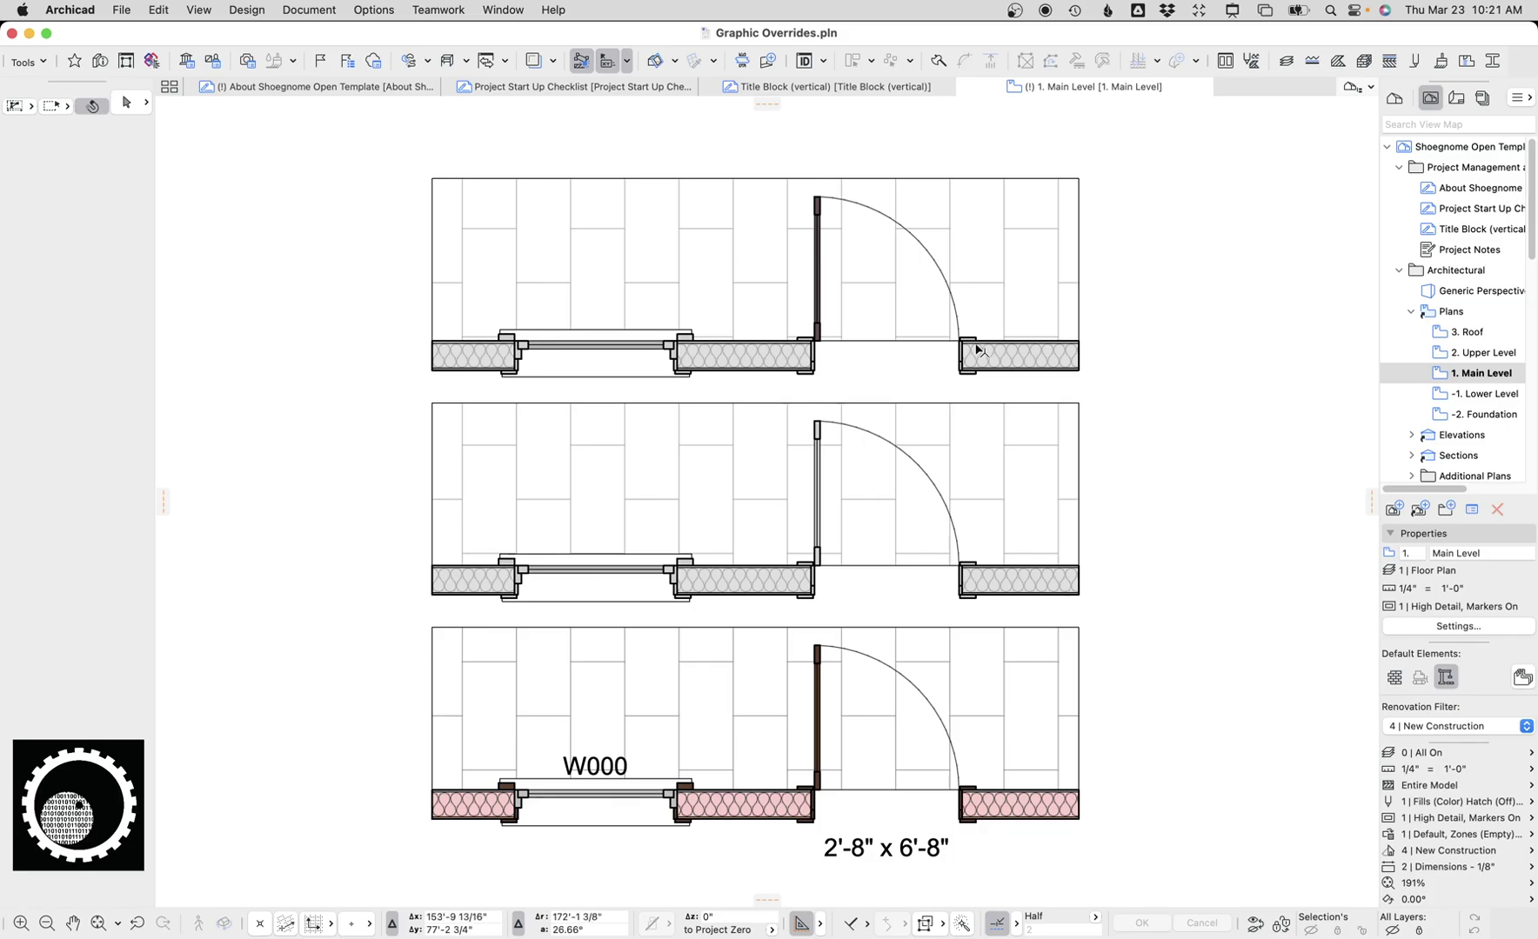
Zoom the floor plan from 191% to about 571% around the top door opening
scroll(995, 356, up, 10)
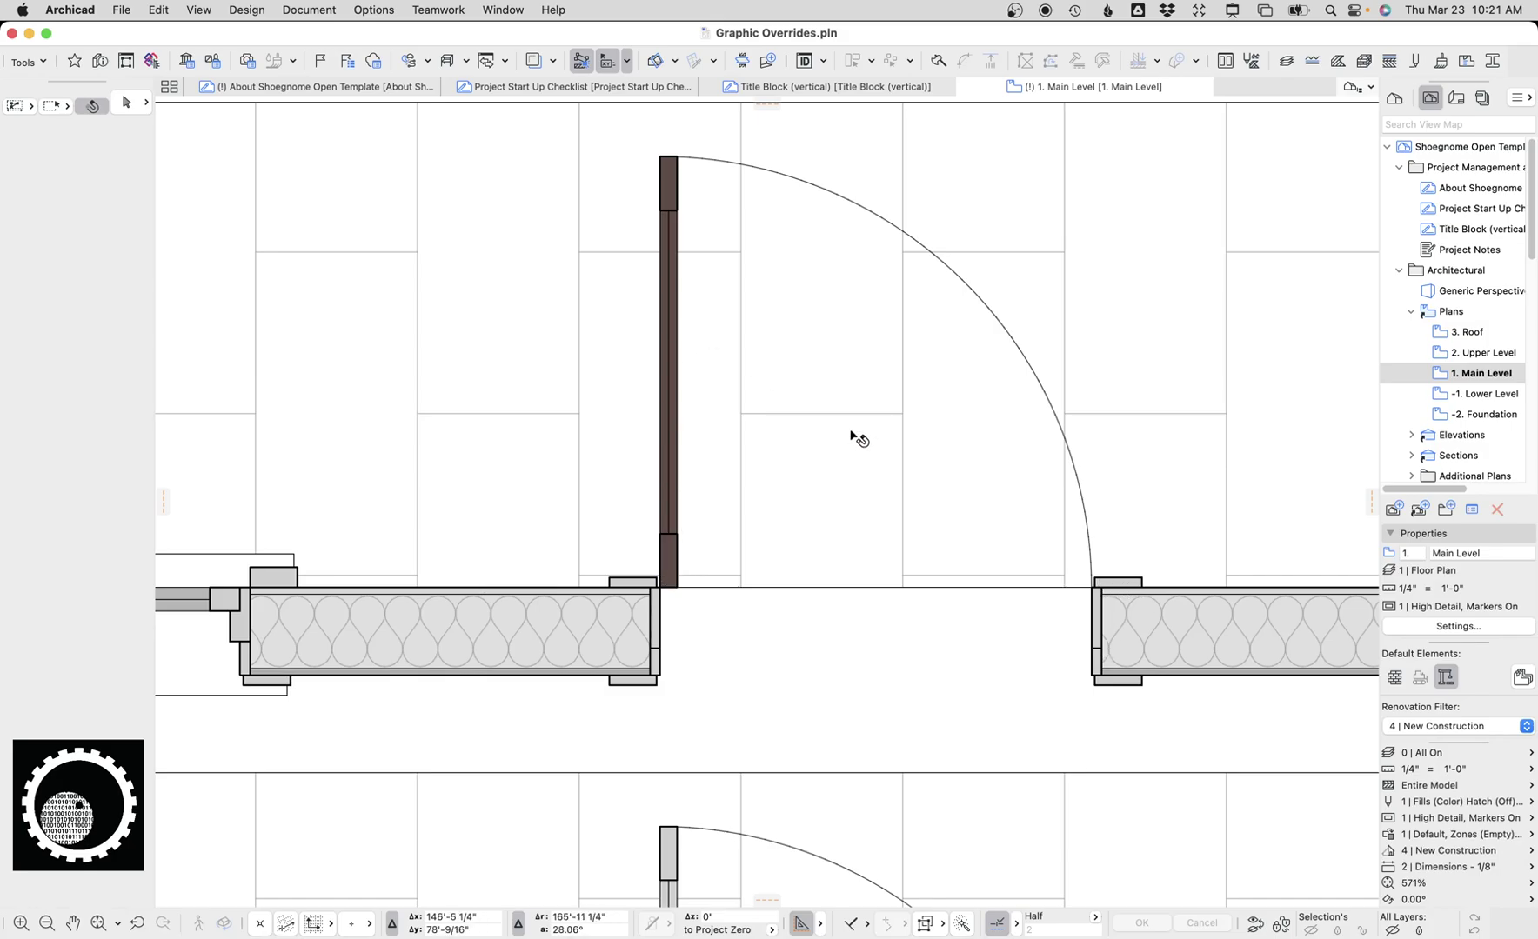
click(1439, 729)
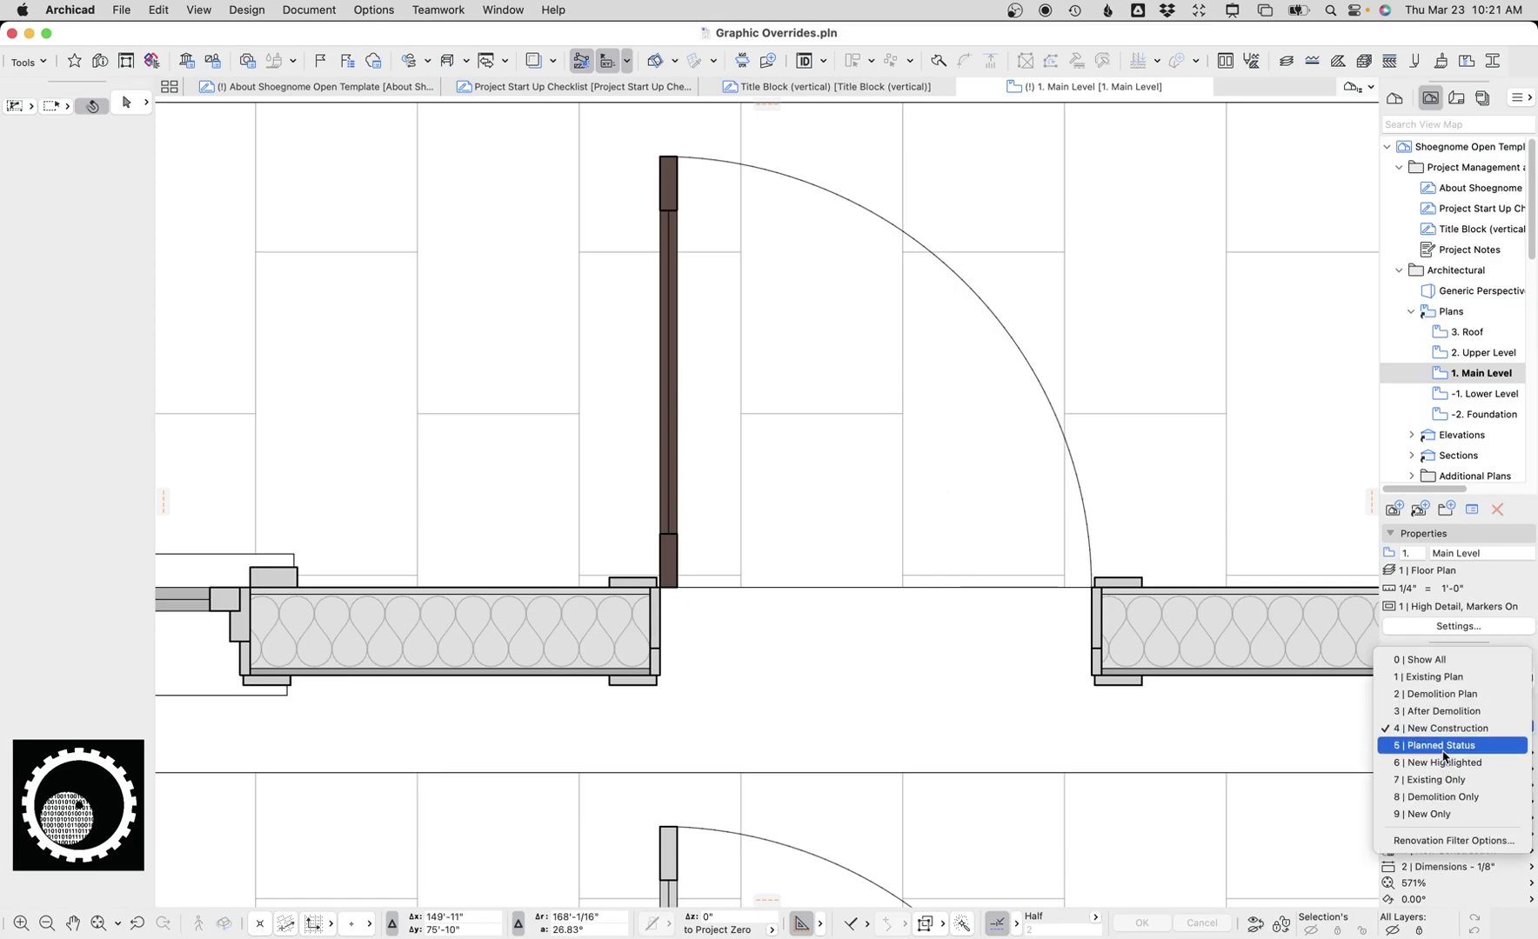
click(1444, 746)
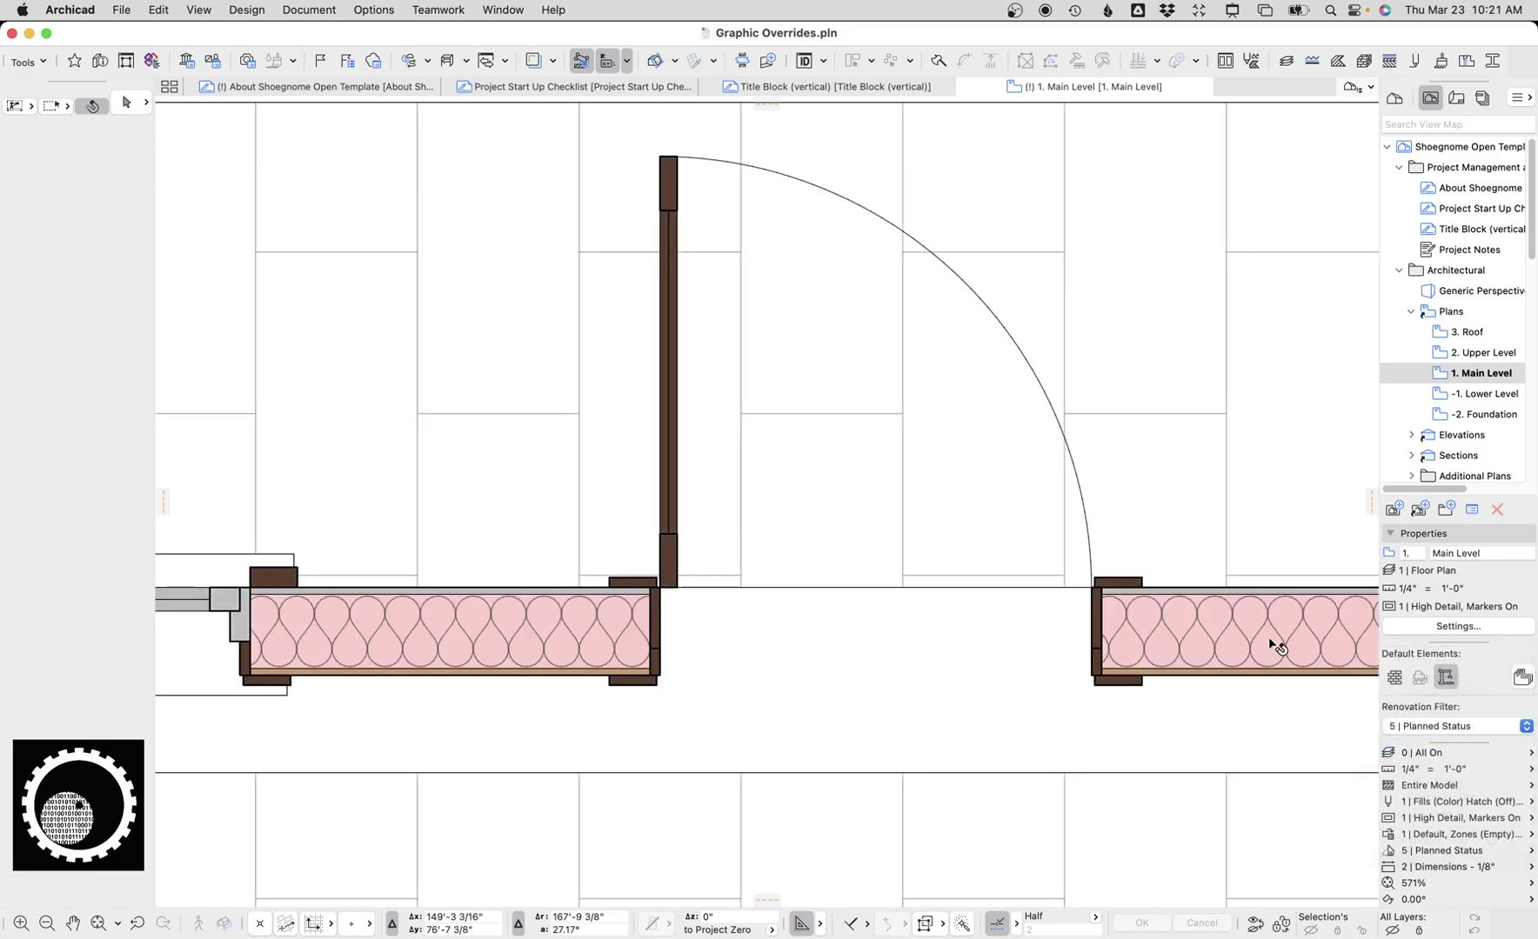
click(1428, 727)
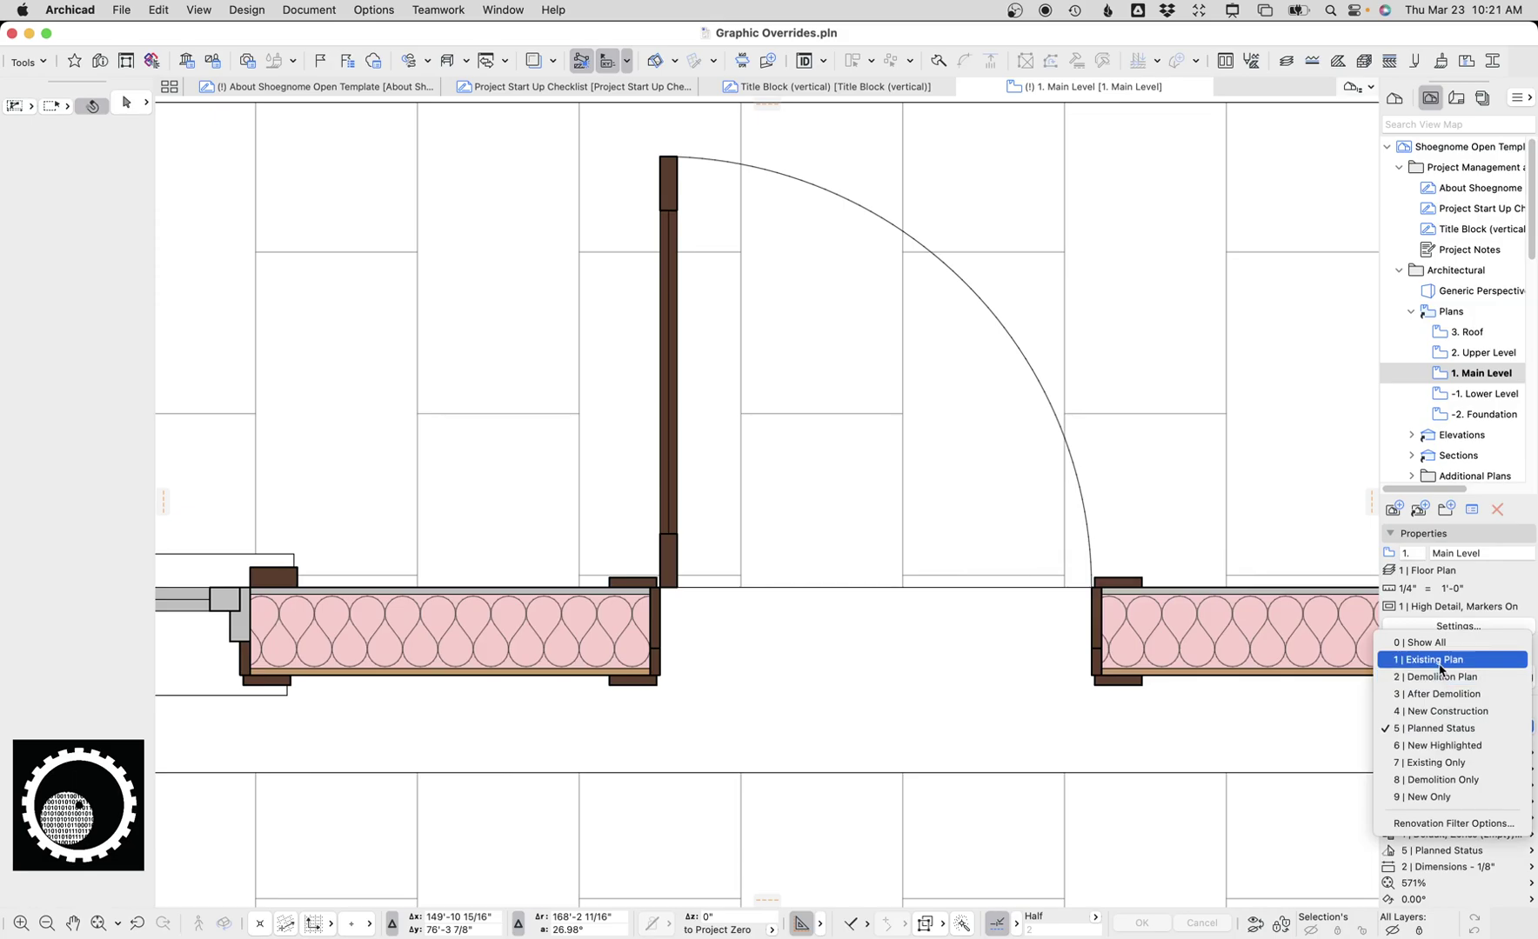
click(1440, 668)
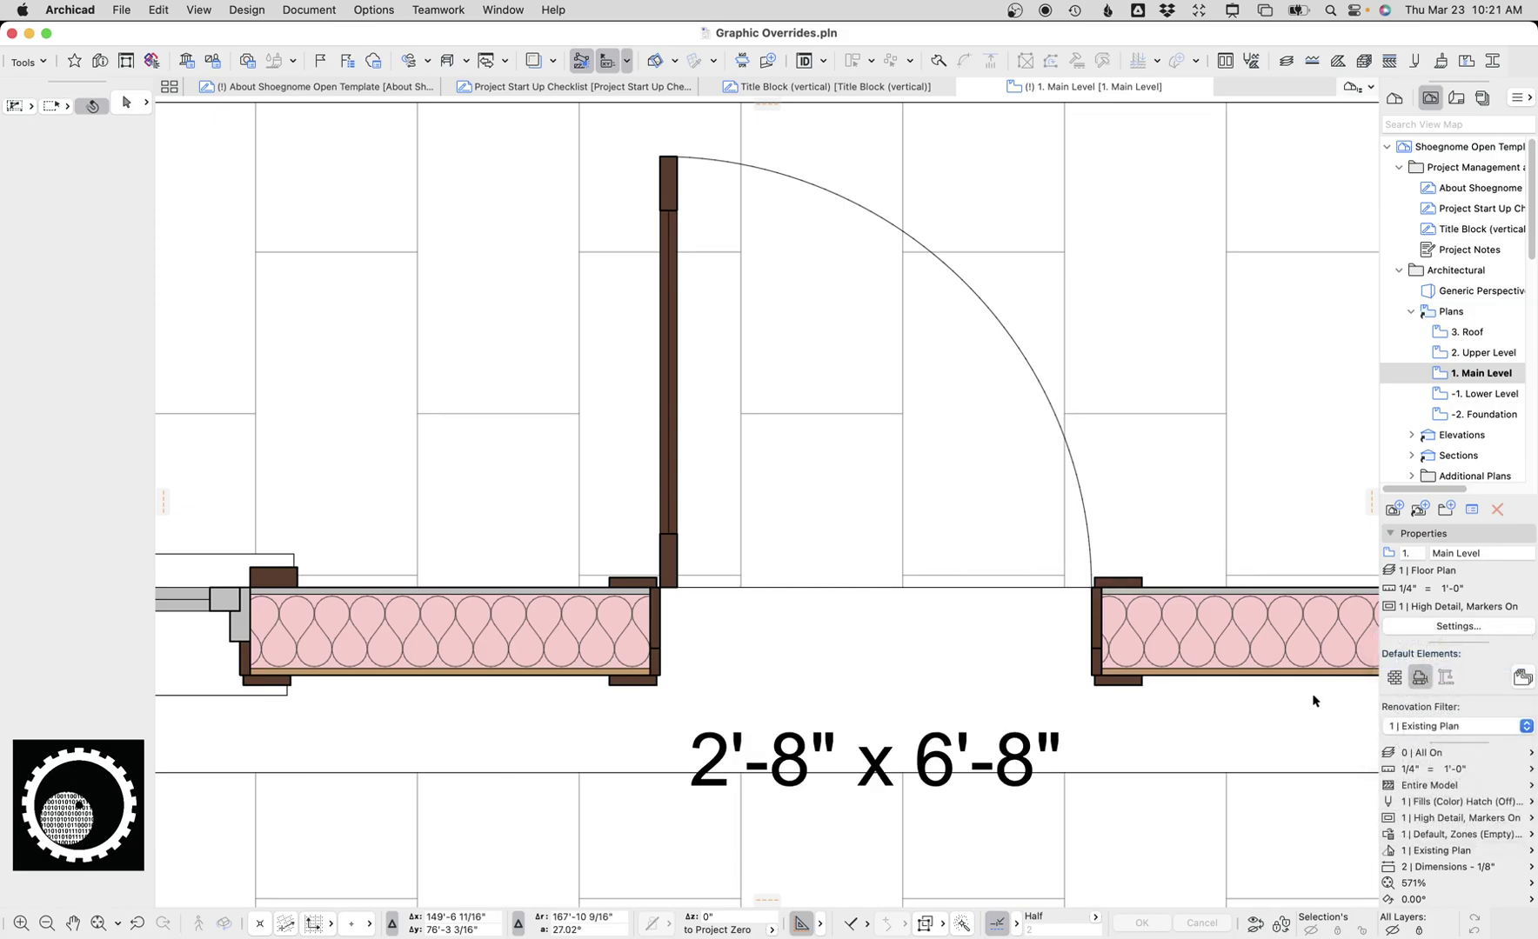
click(1444, 729)
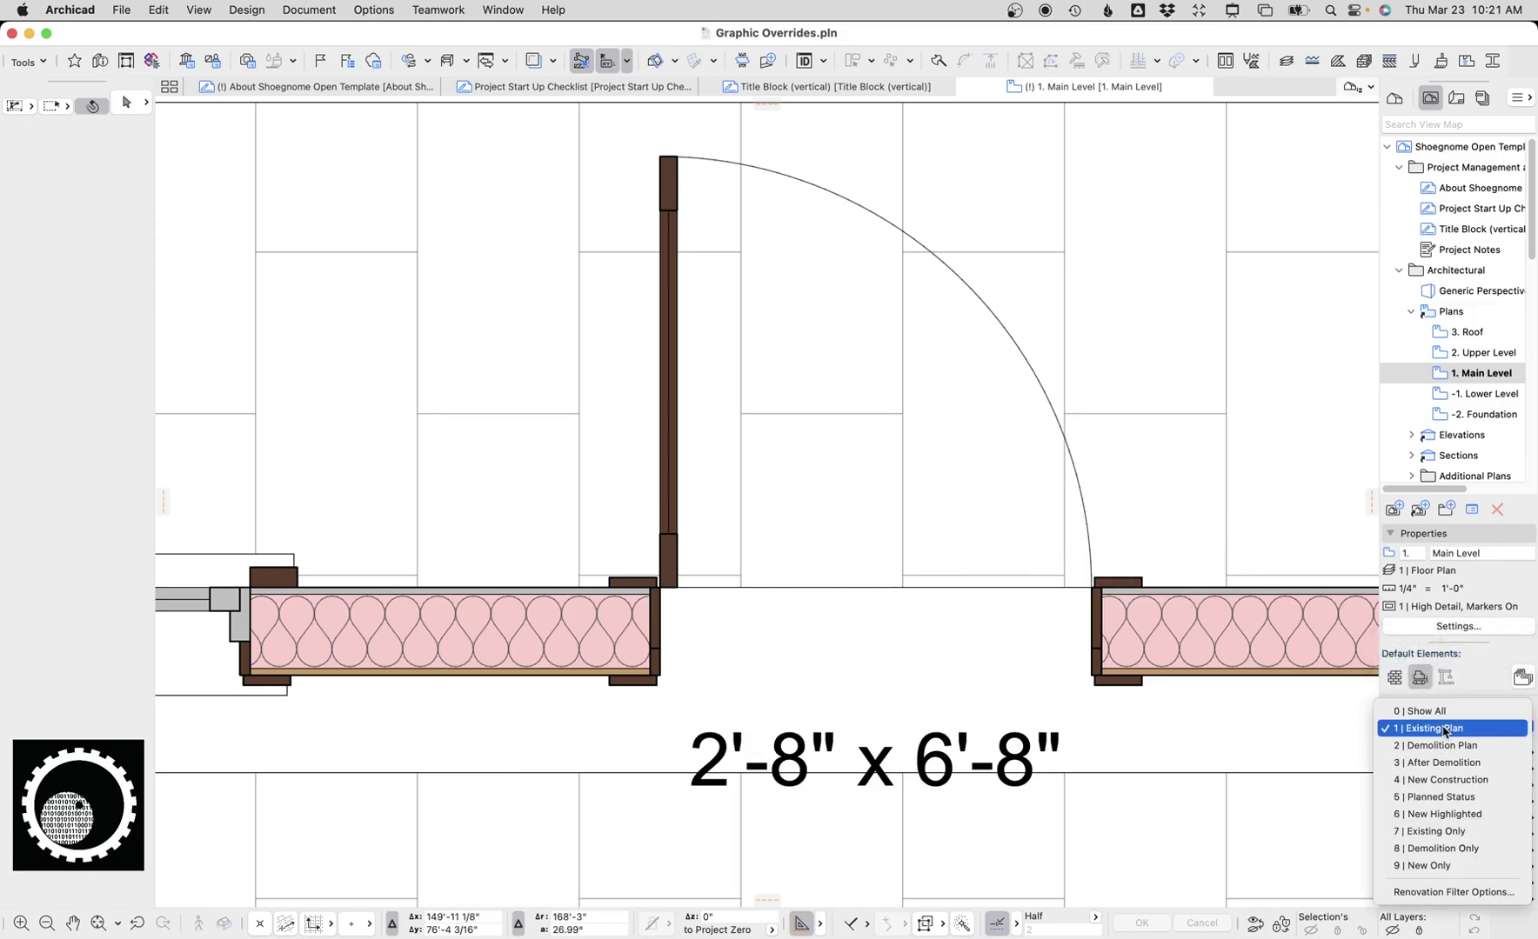
click(1440, 780)
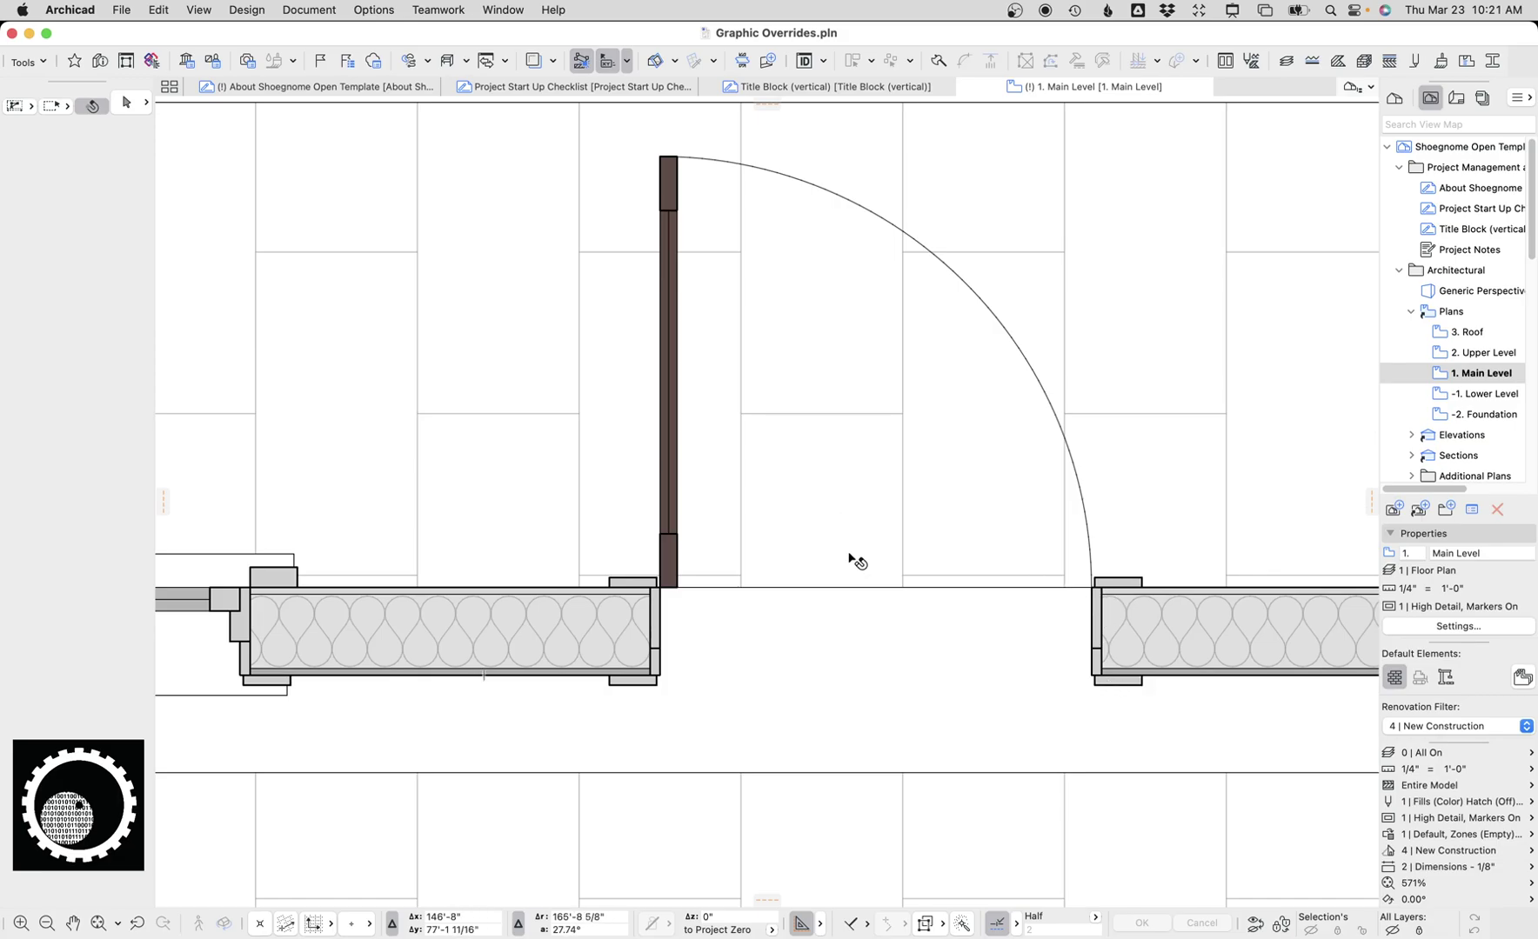
Toggle the Fill Background Pen option in the Existing Elements override rule and apply it to the plan
mouse_move(855, 550)
scroll(1018, 710, down, 2)
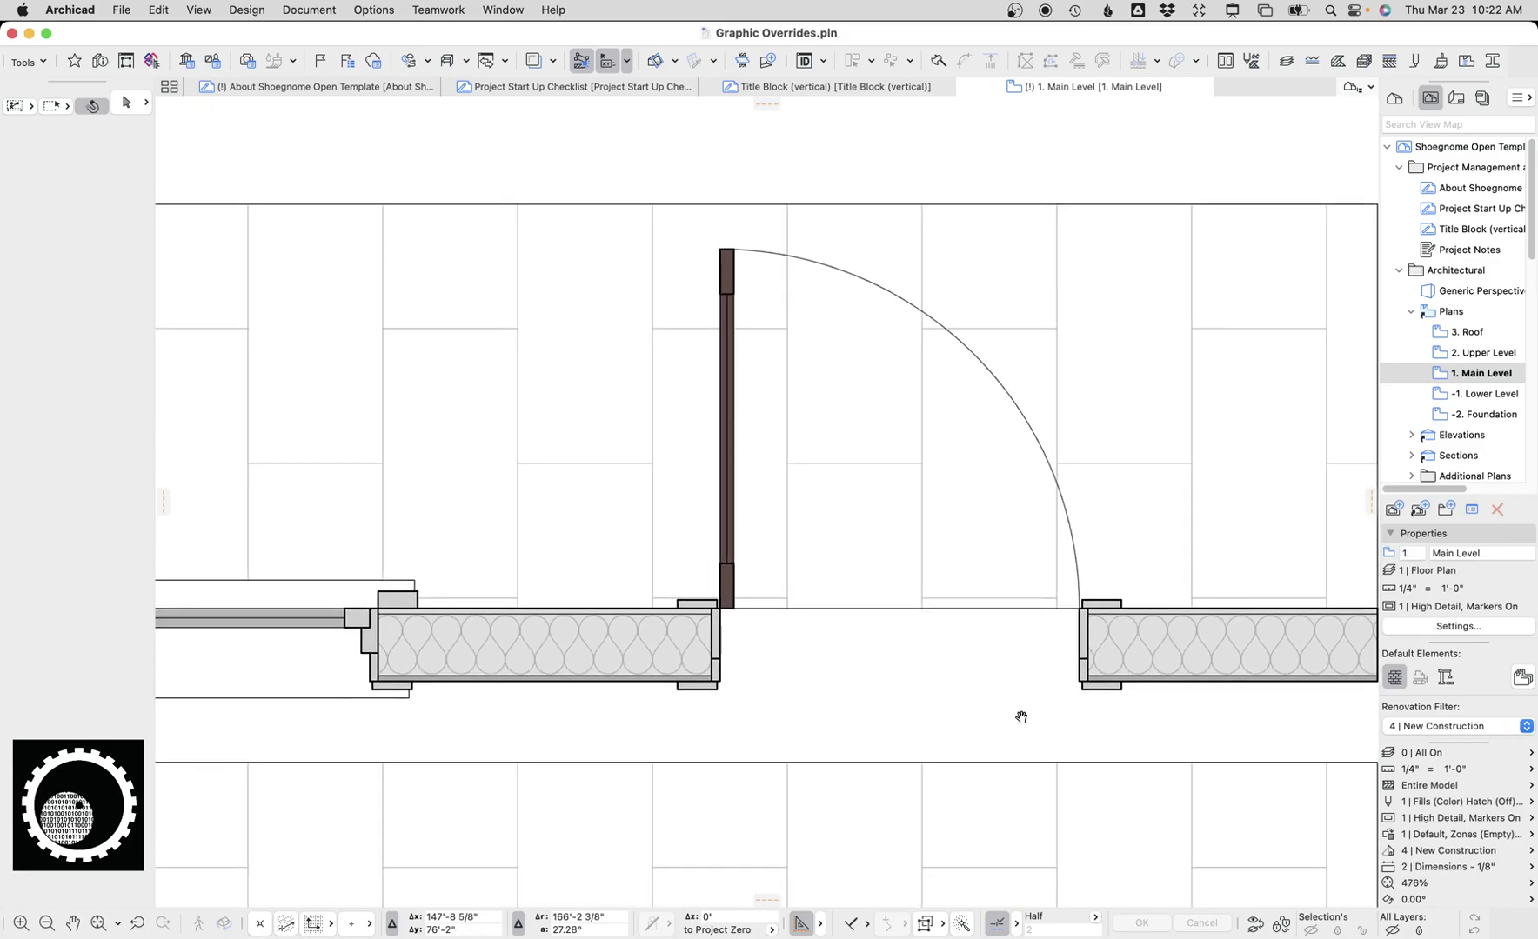
click(1389, 836)
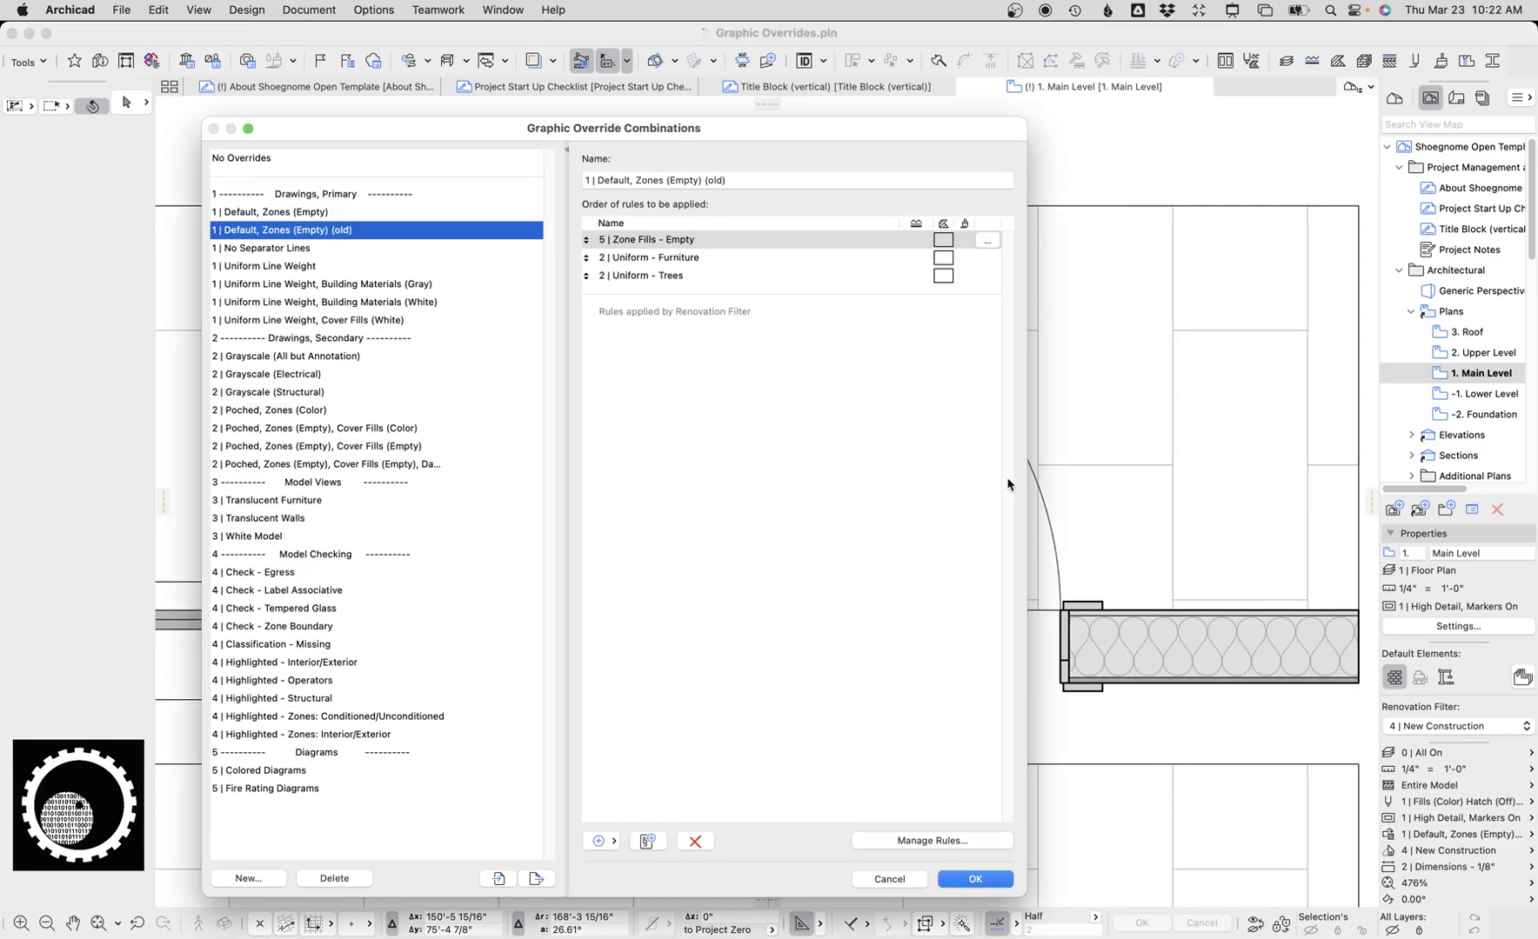
click(938, 843)
scroll(310, 109, up, 15)
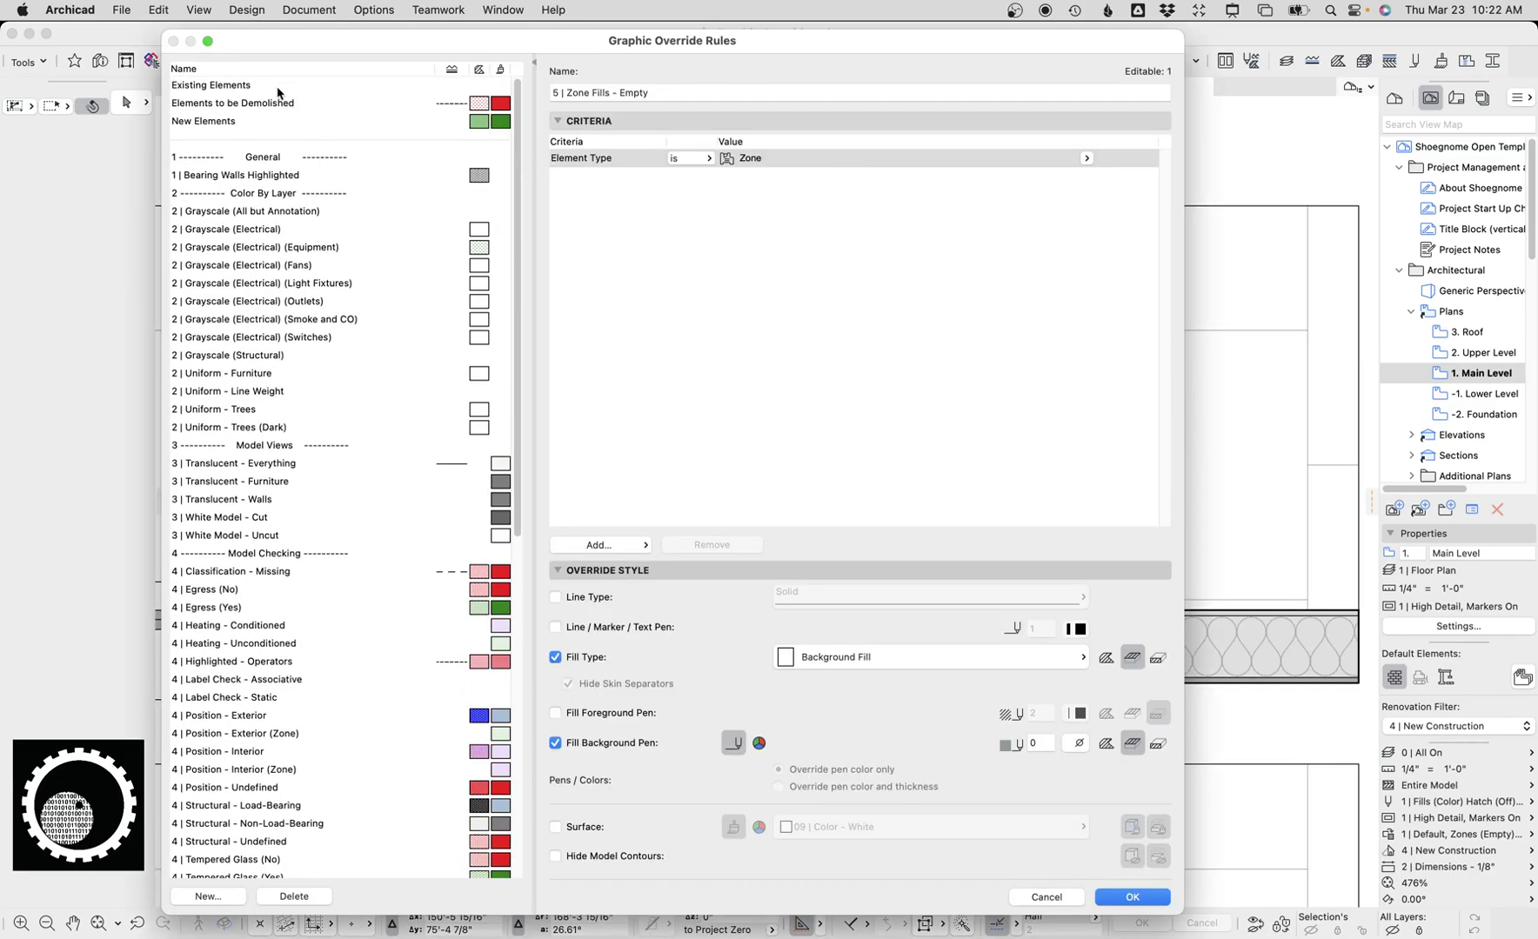
click(280, 86)
click(1132, 743)
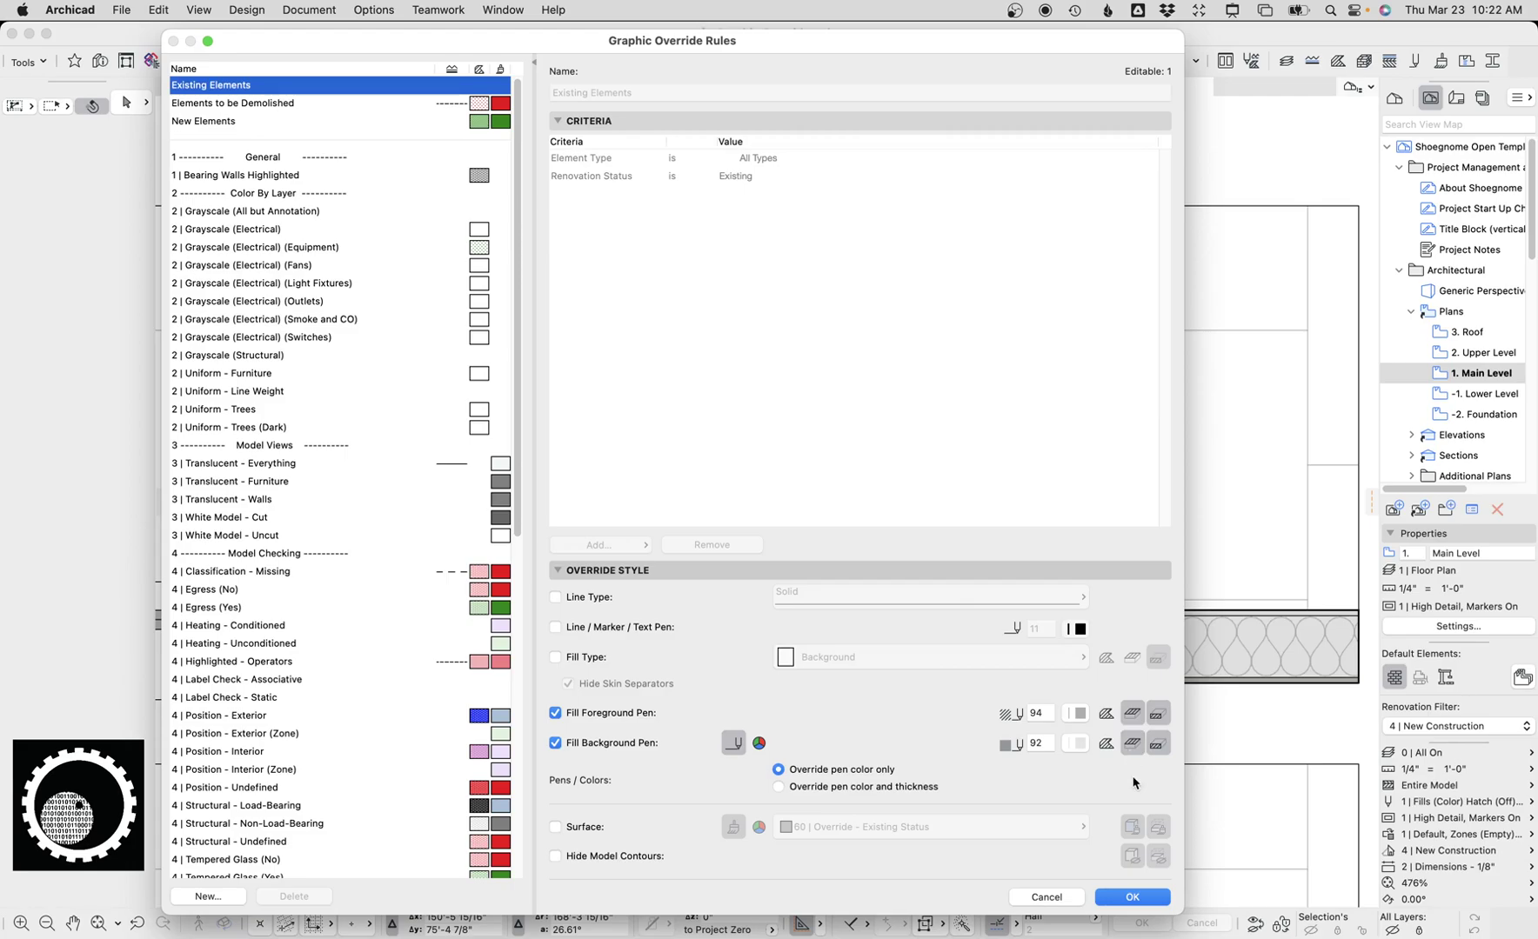
click(1144, 897)
click(999, 891)
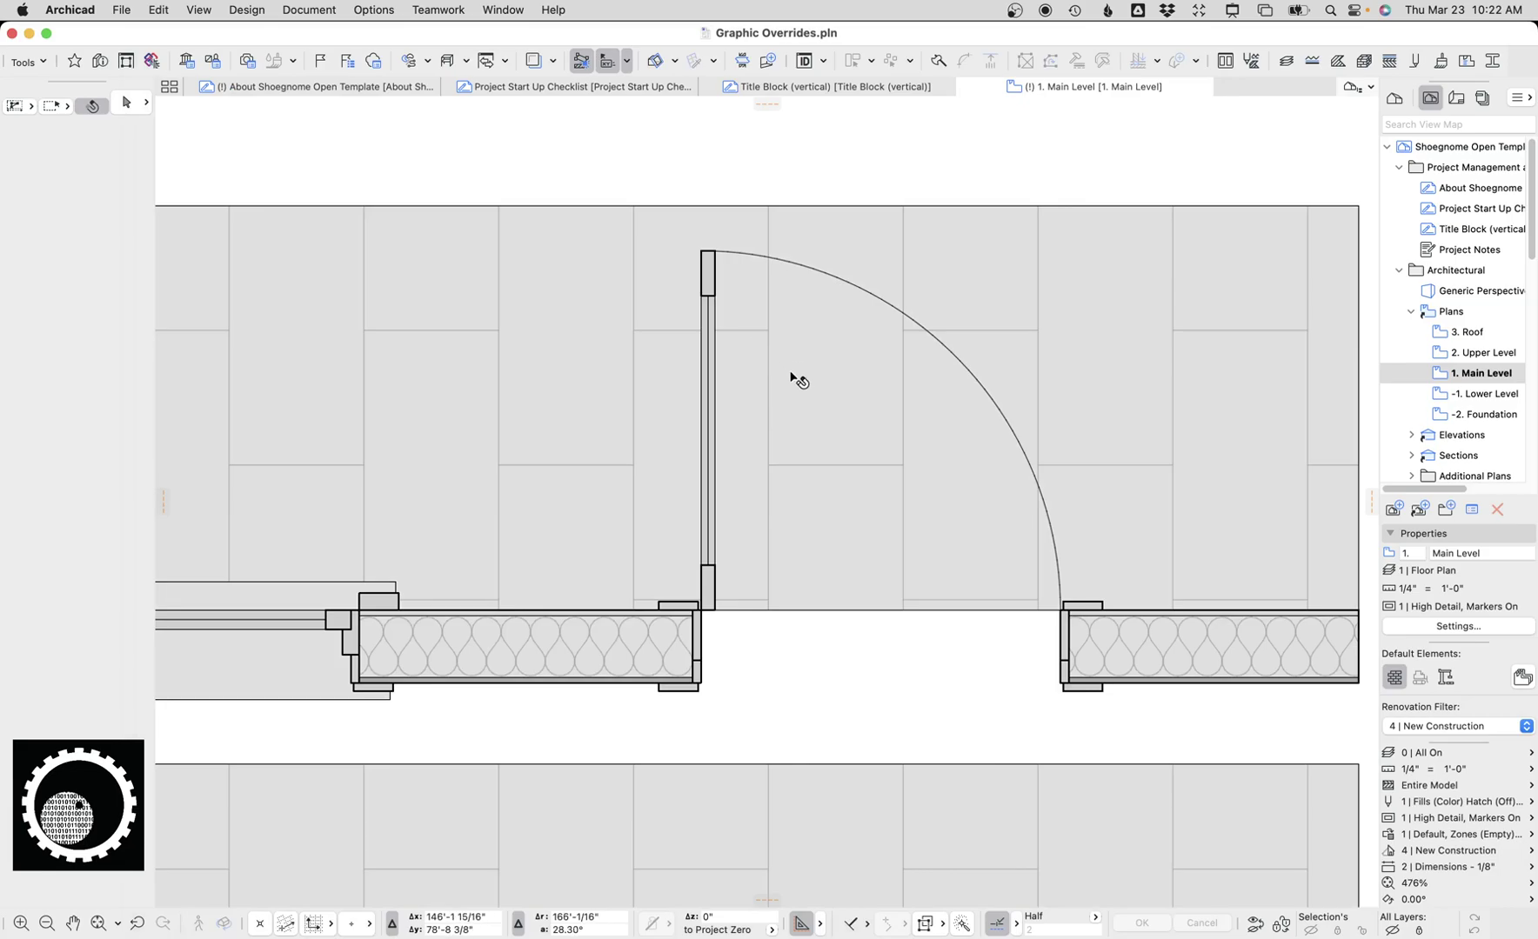
Reset the Fill Background Pen option in the Existing Elements override rule so zone fills return to white
scroll(965, 370, down, 6)
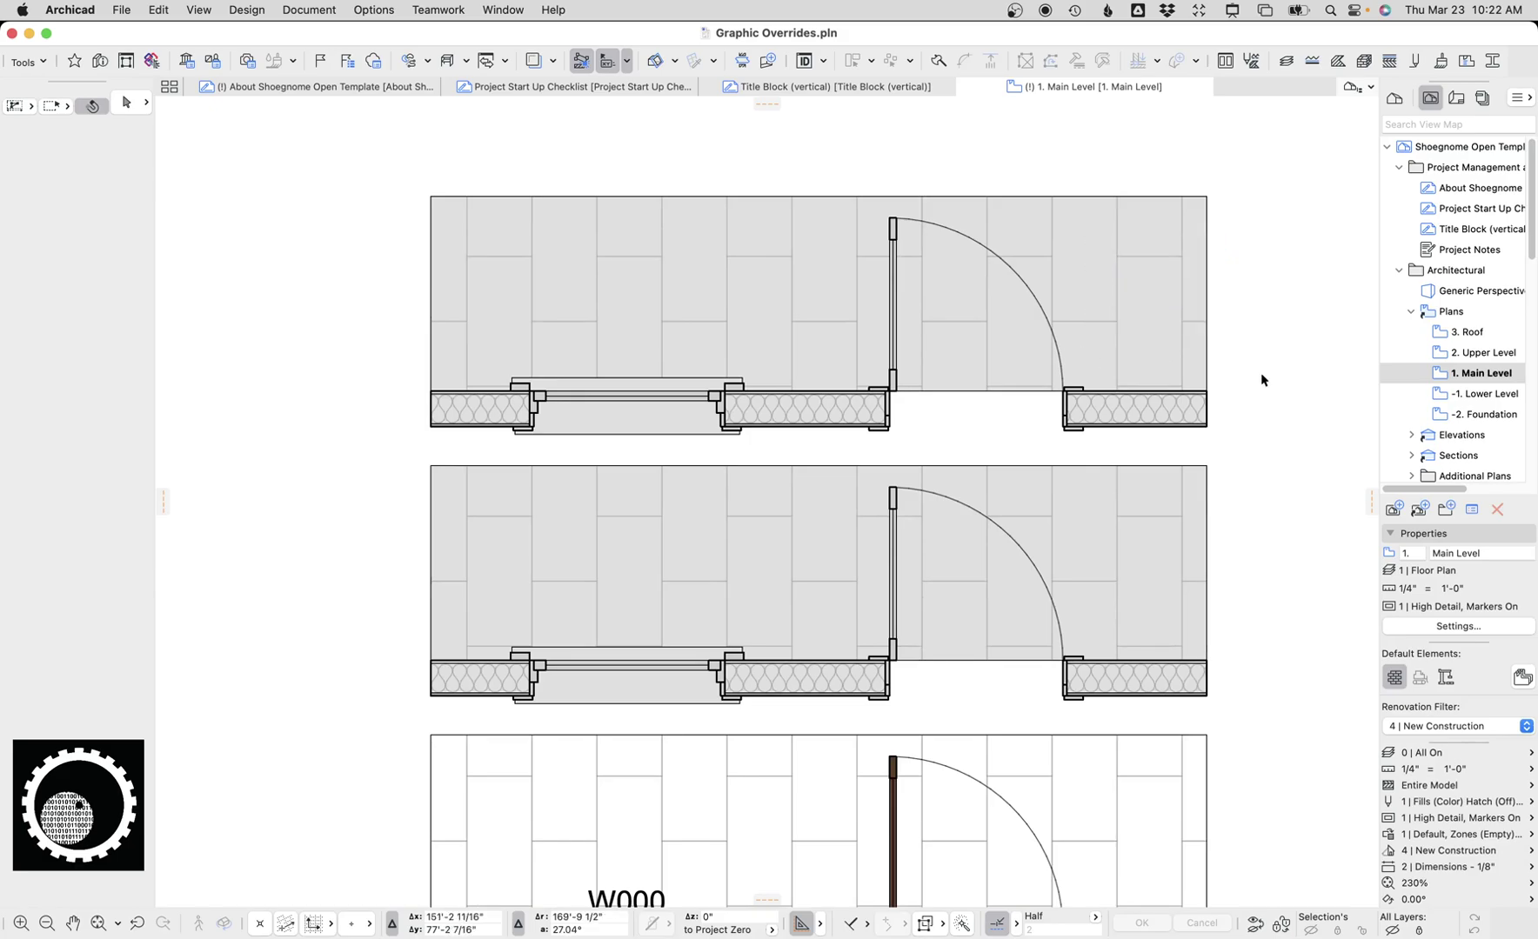
click(1389, 837)
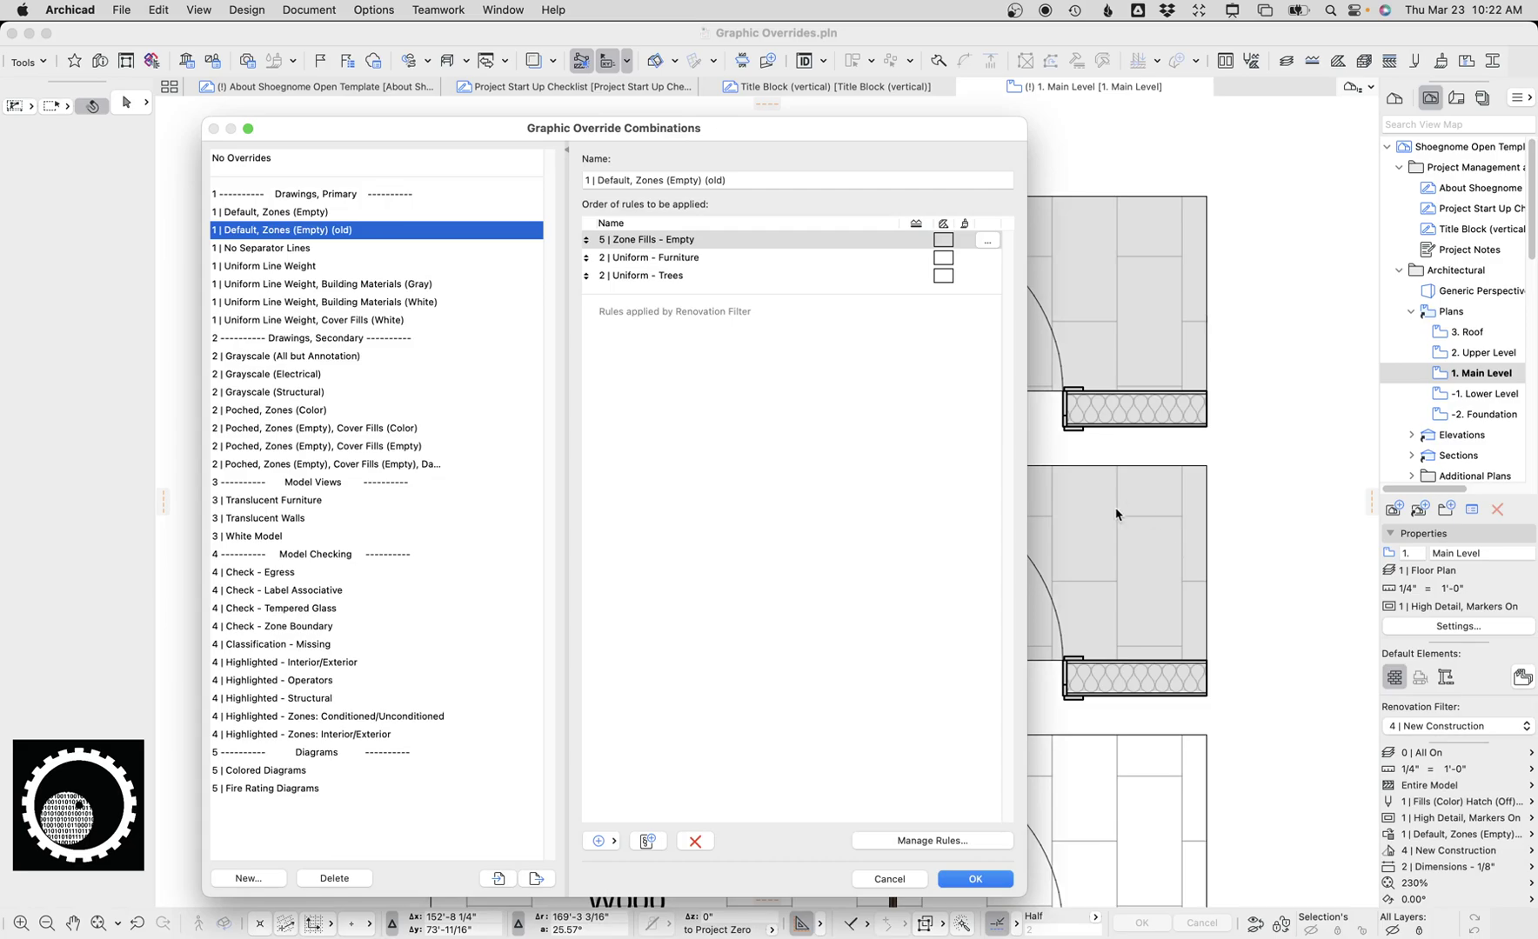
click(948, 840)
scroll(318, 122, up, 15)
scroll(317, 122, up, 2)
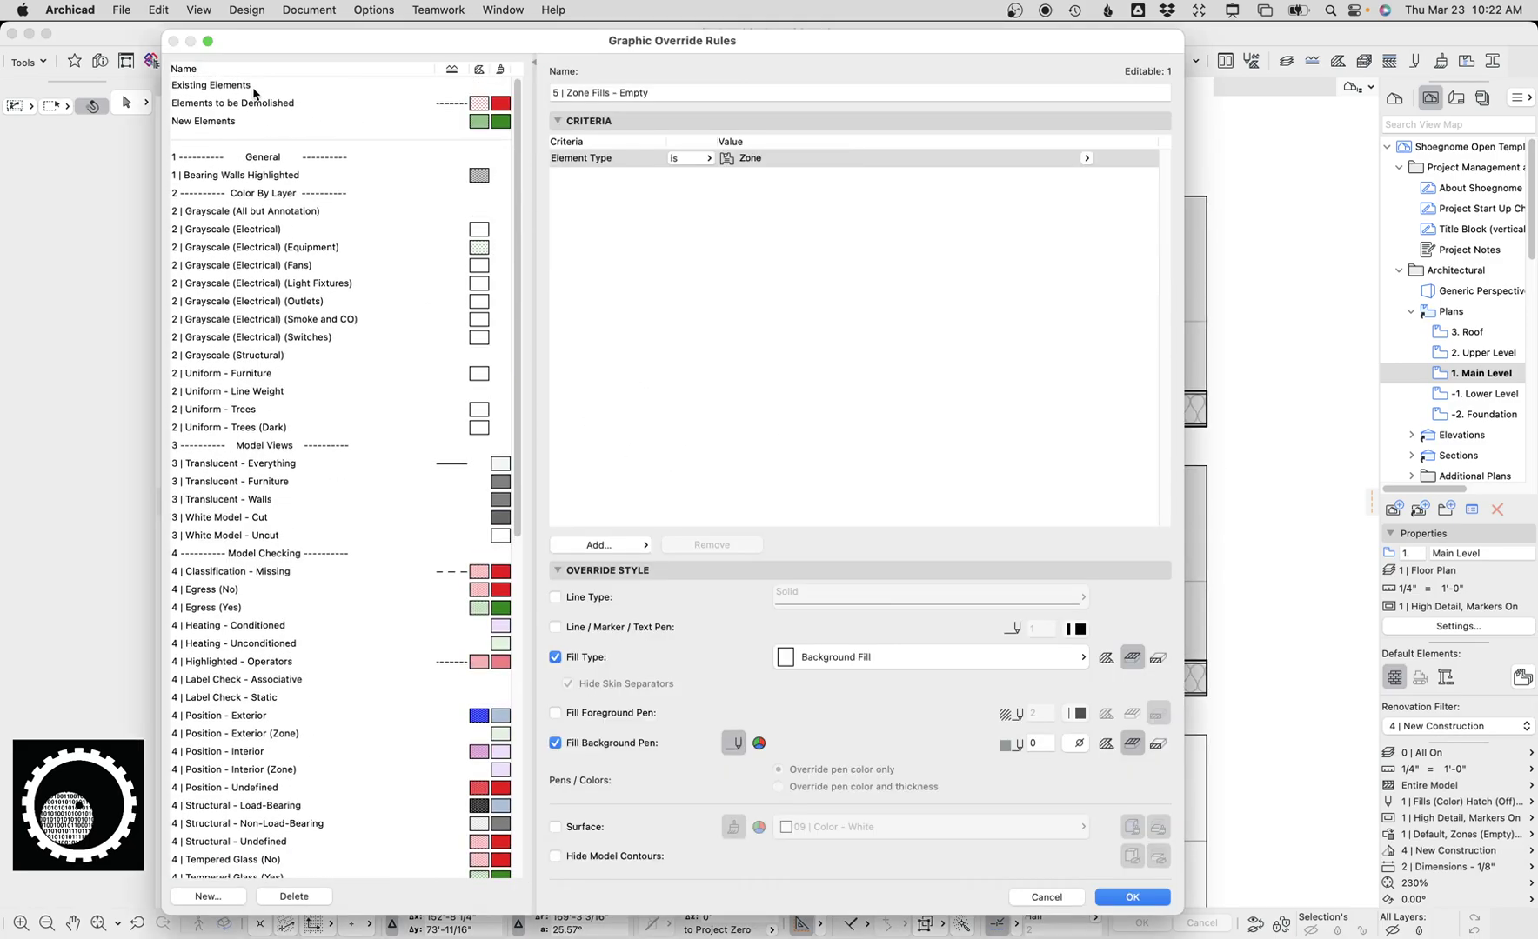
click(254, 86)
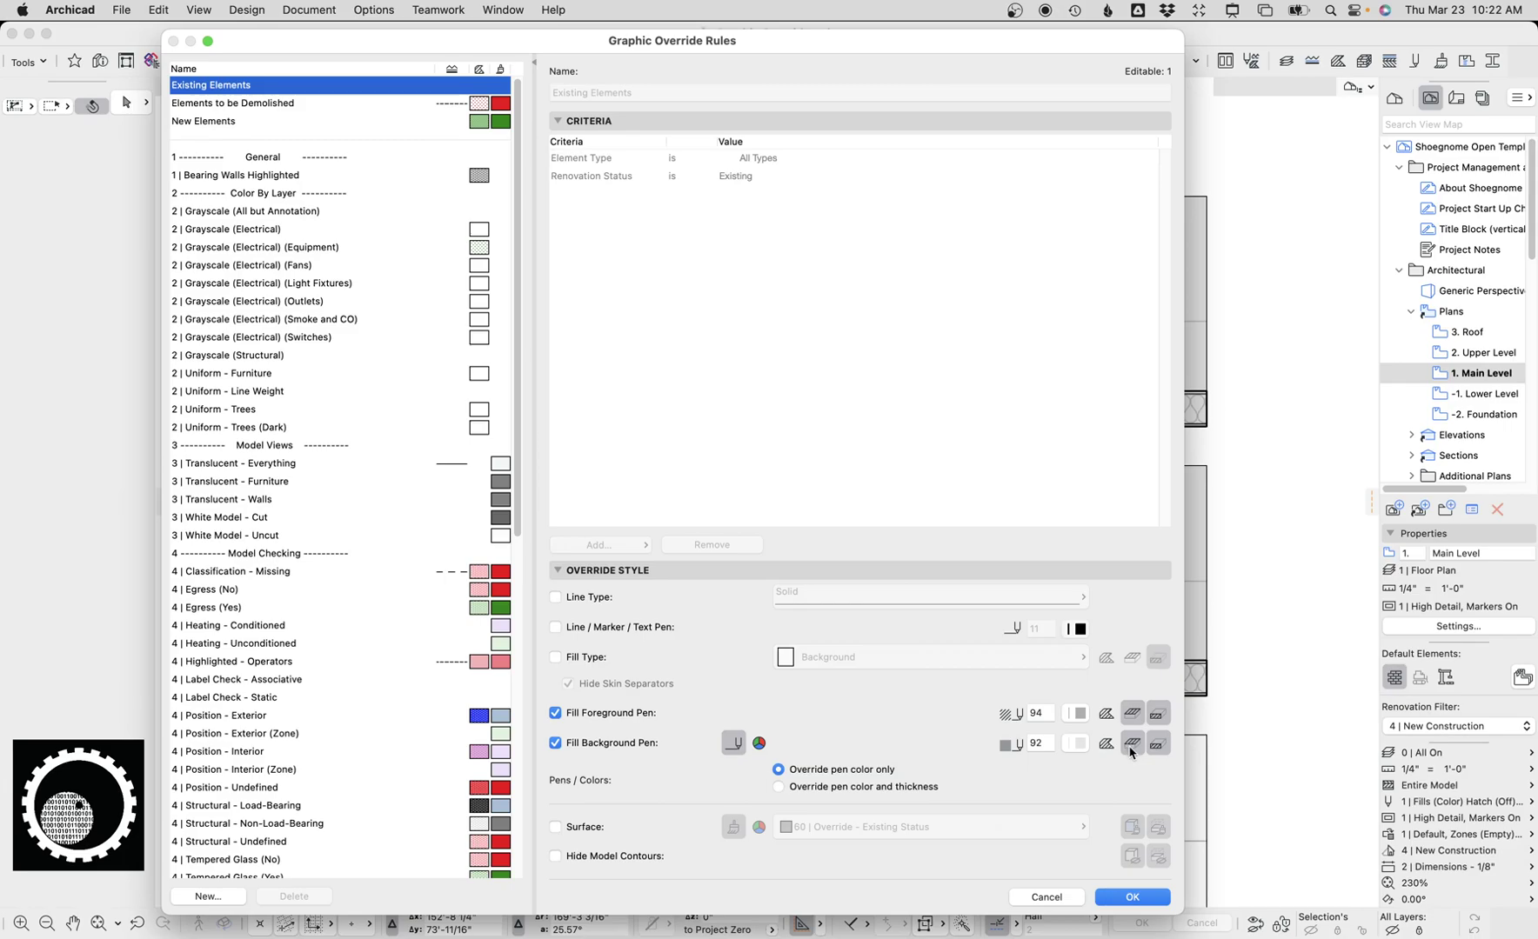
click(1131, 897)
click(996, 879)
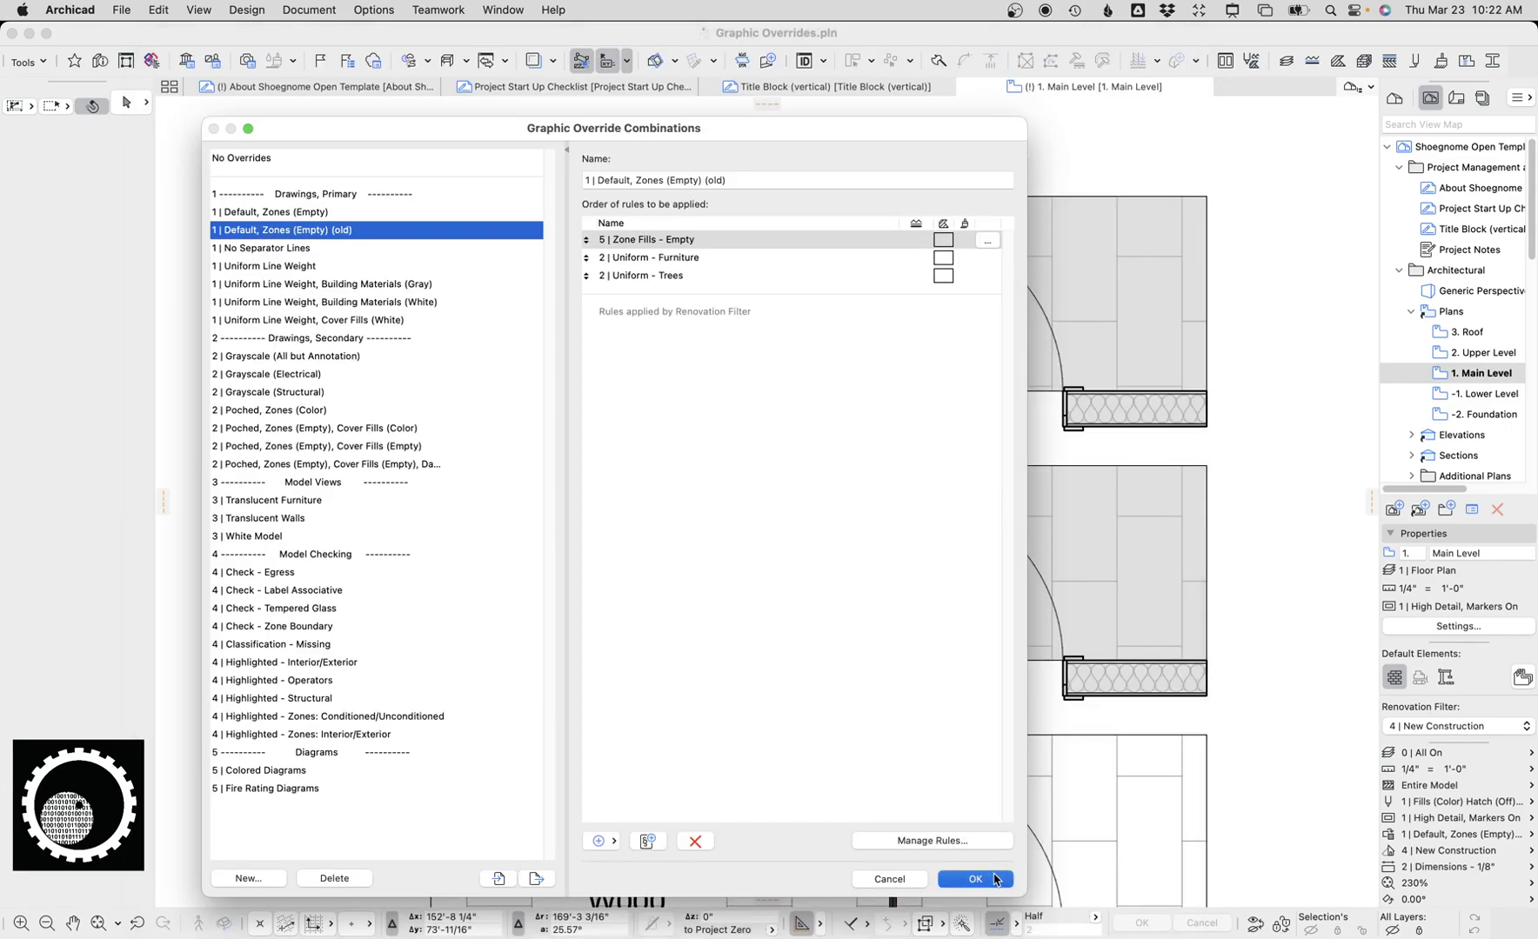
scroll(1100, 514, down, 3)
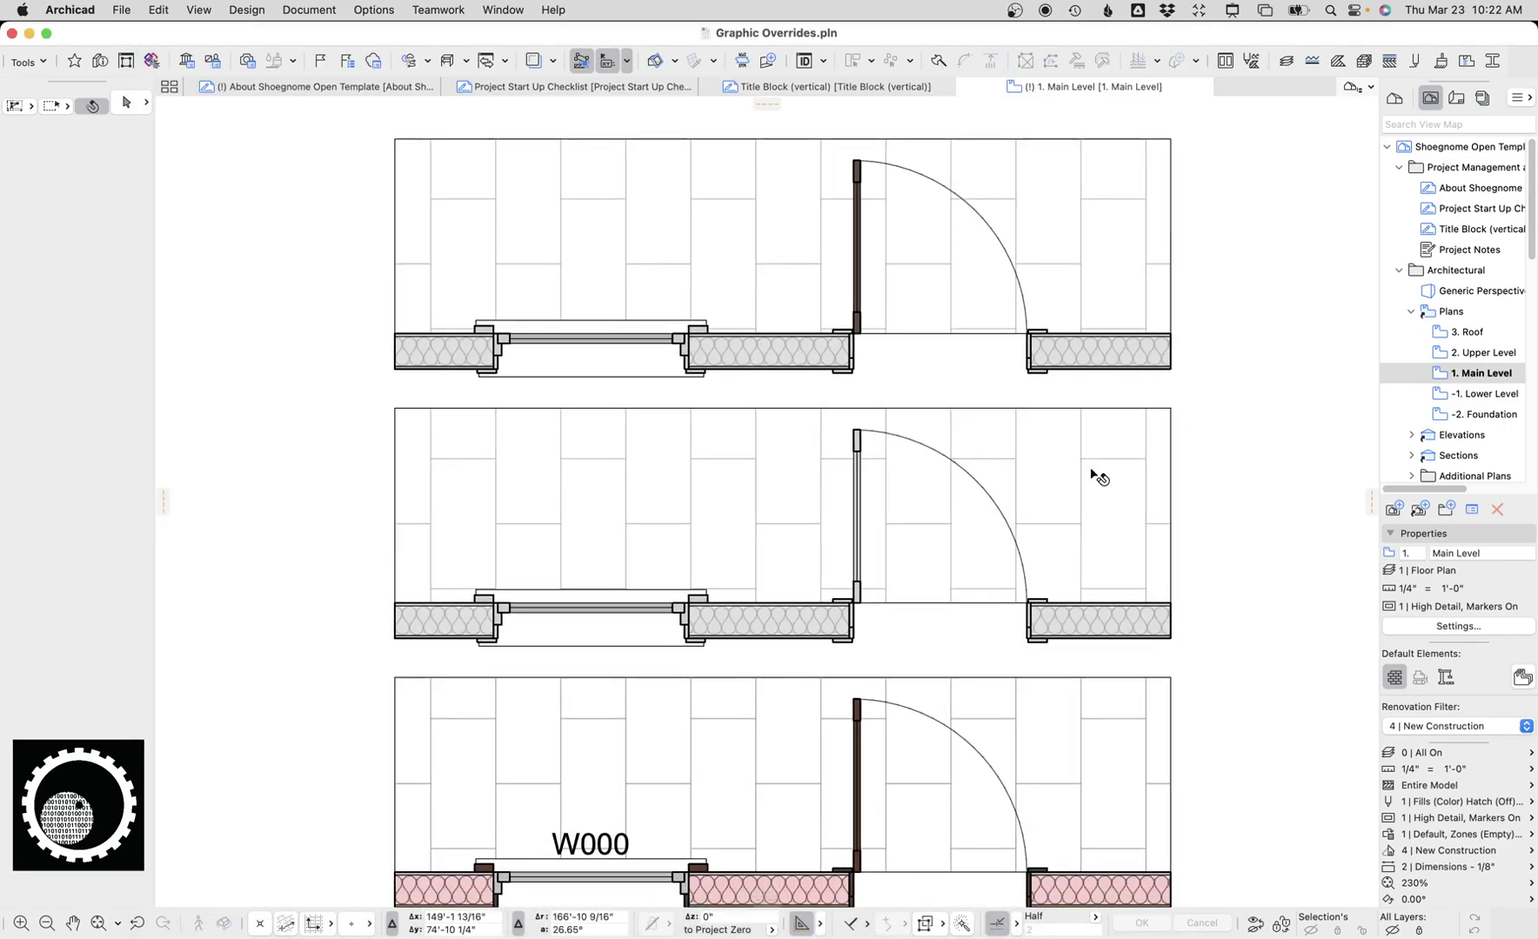
scroll(861, 446, up, 2)
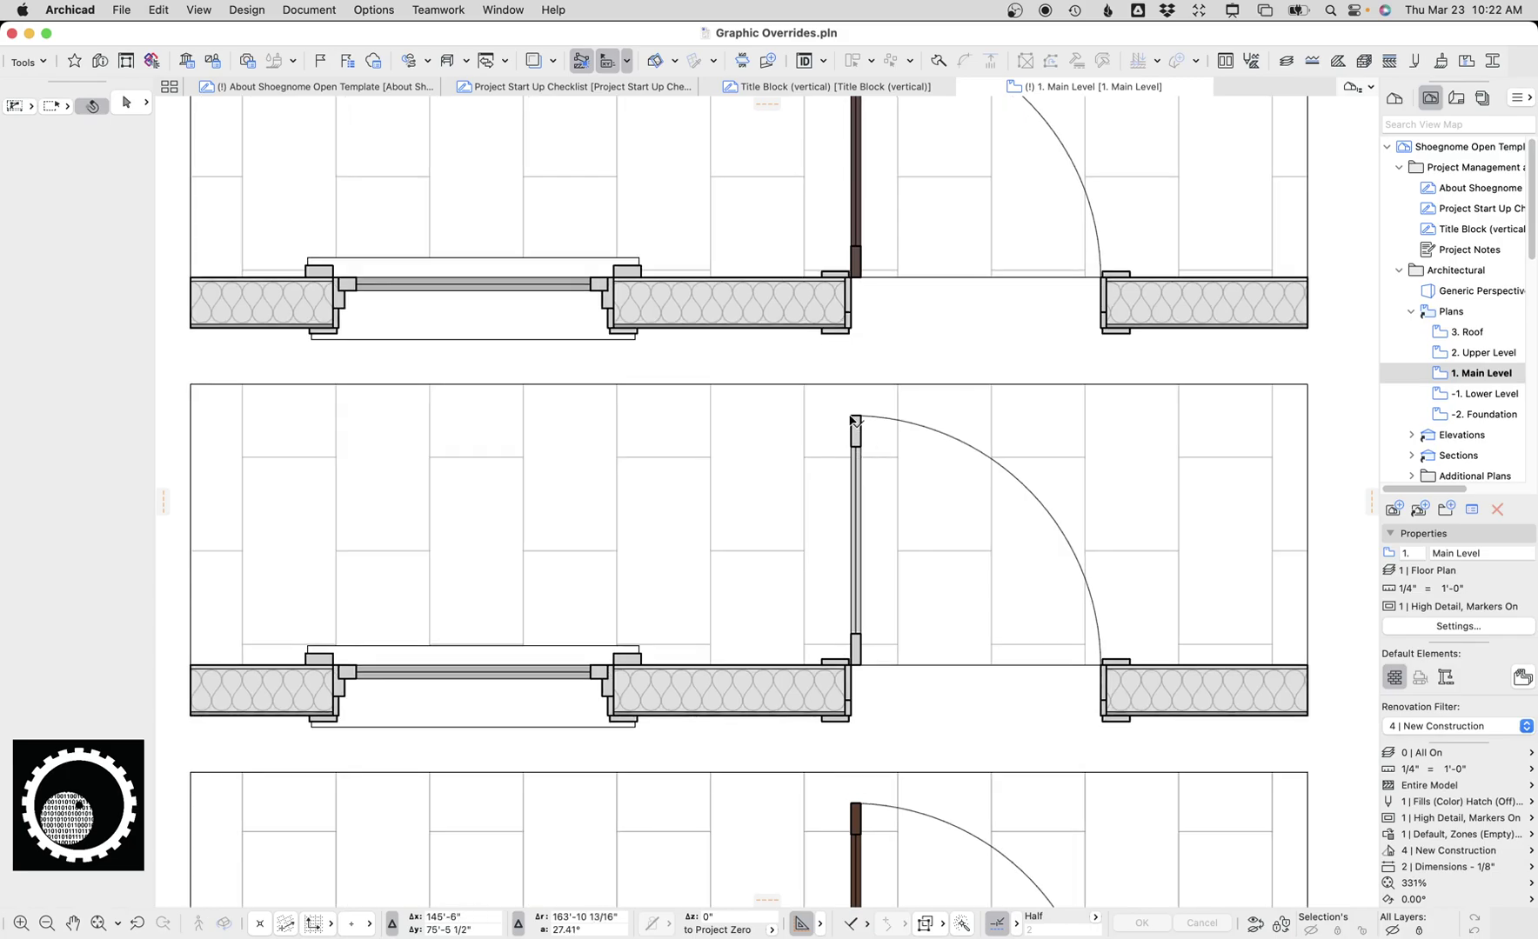
Set the top door's Door Leaf Fill Pen to brown 214 in its Floor Plan and Section settings
scroll(856, 419, up, 3)
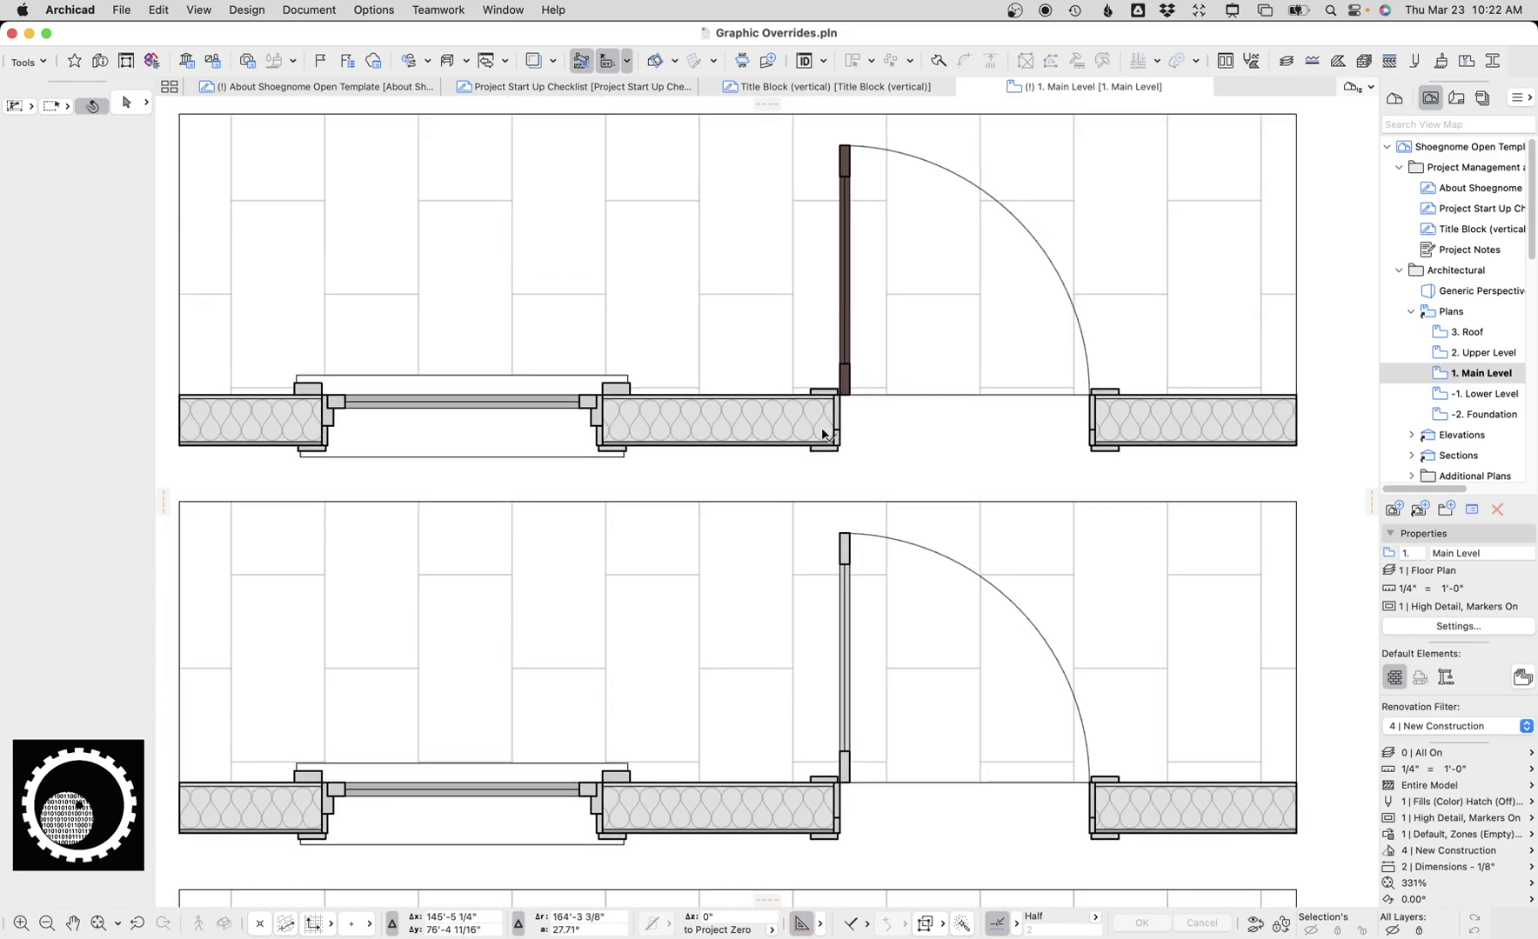
click(833, 406)
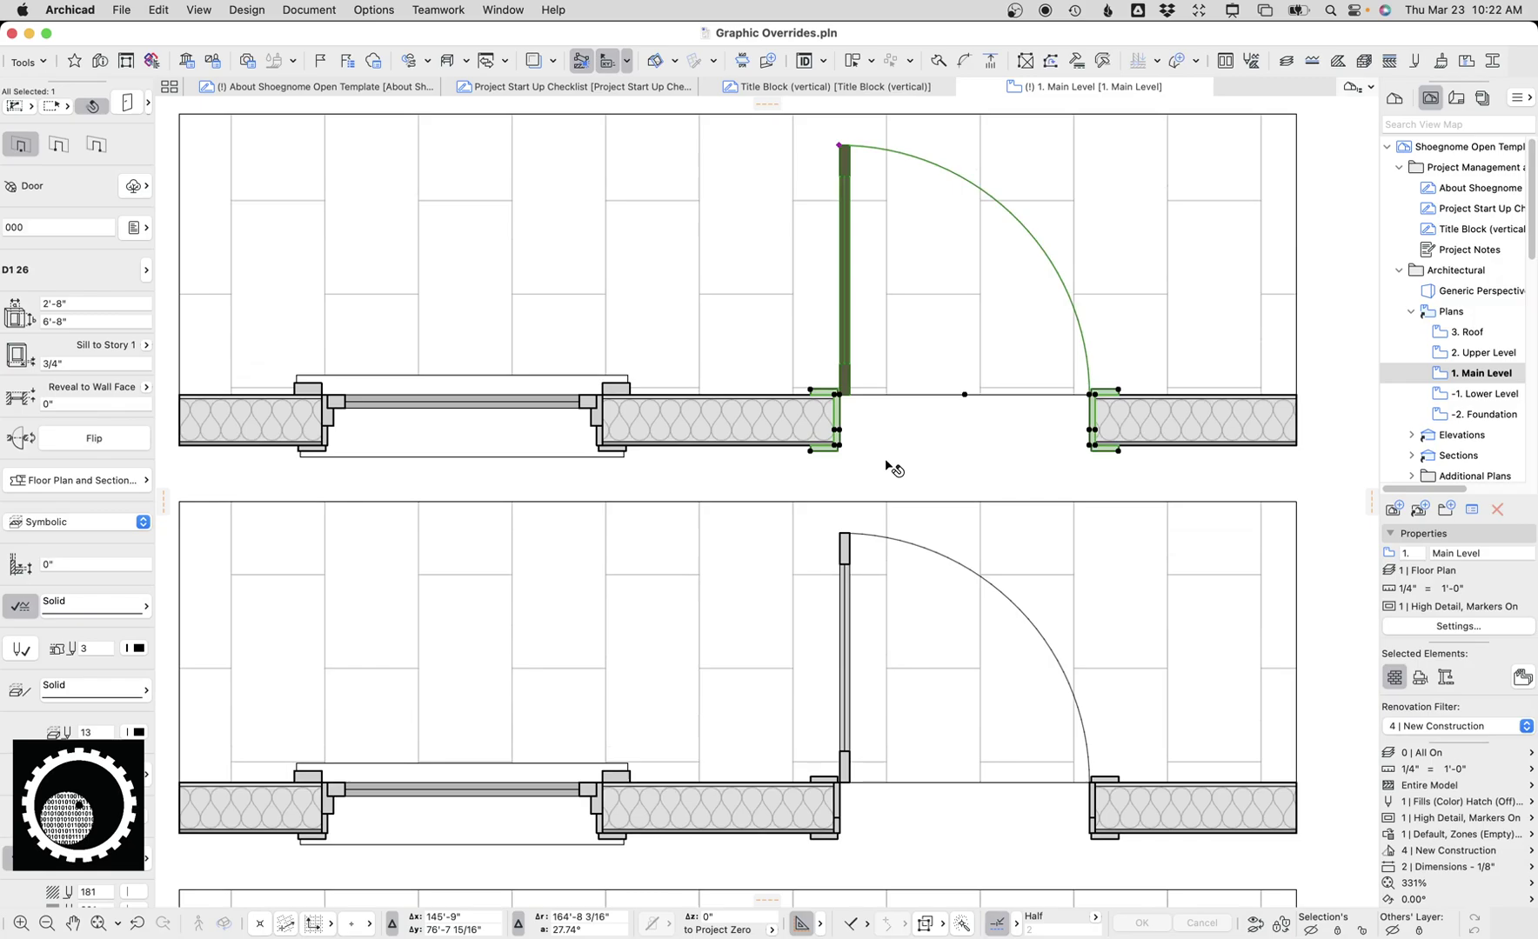
key(super+t)
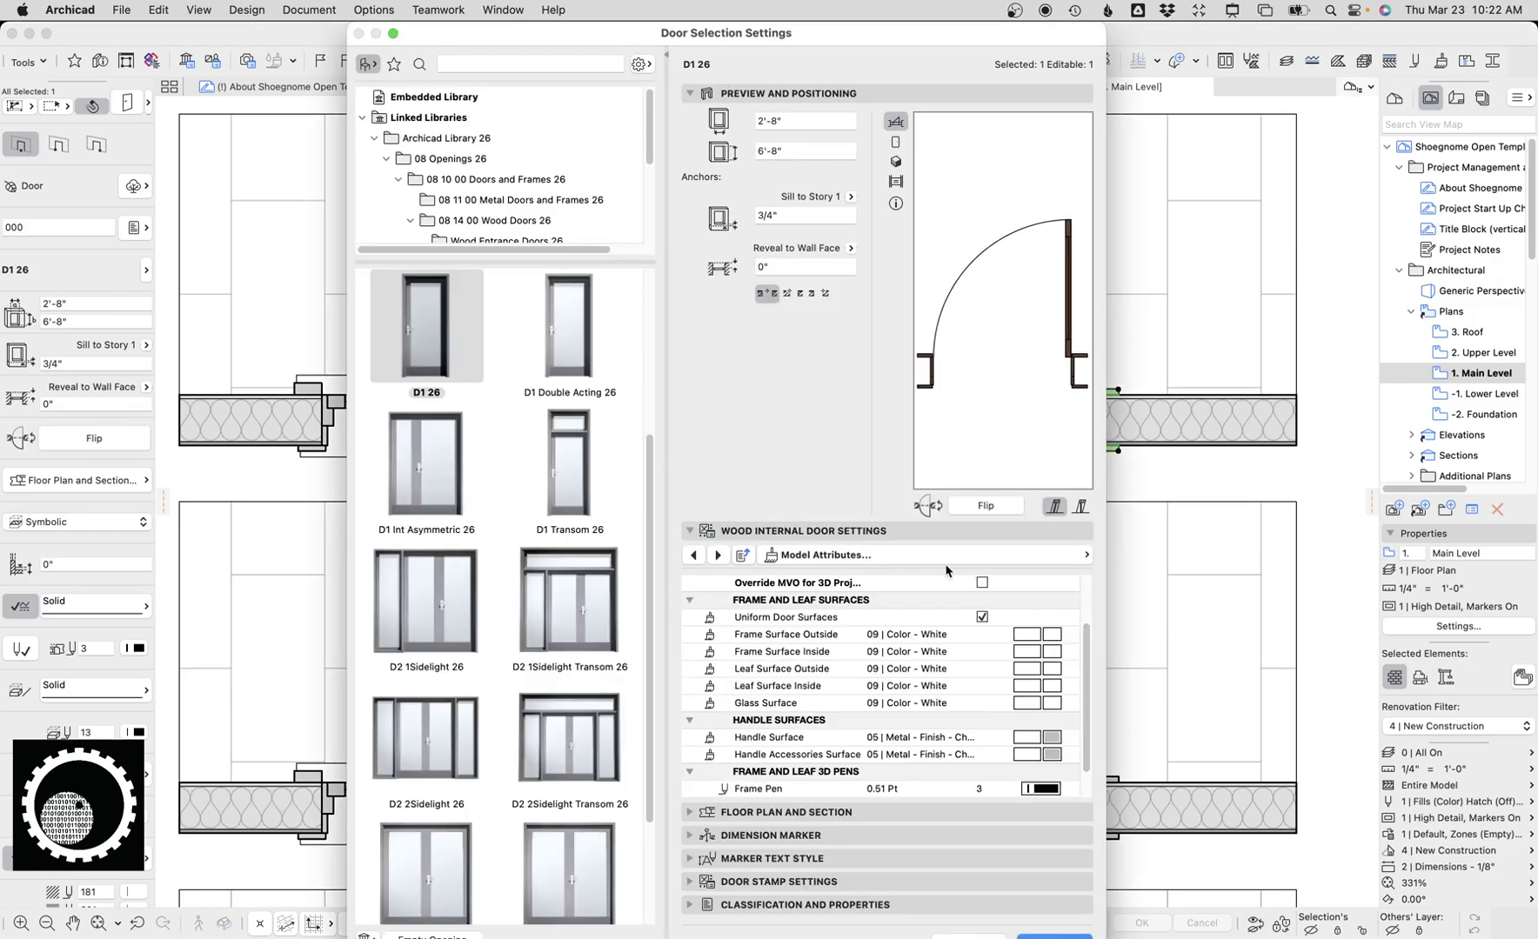
click(947, 557)
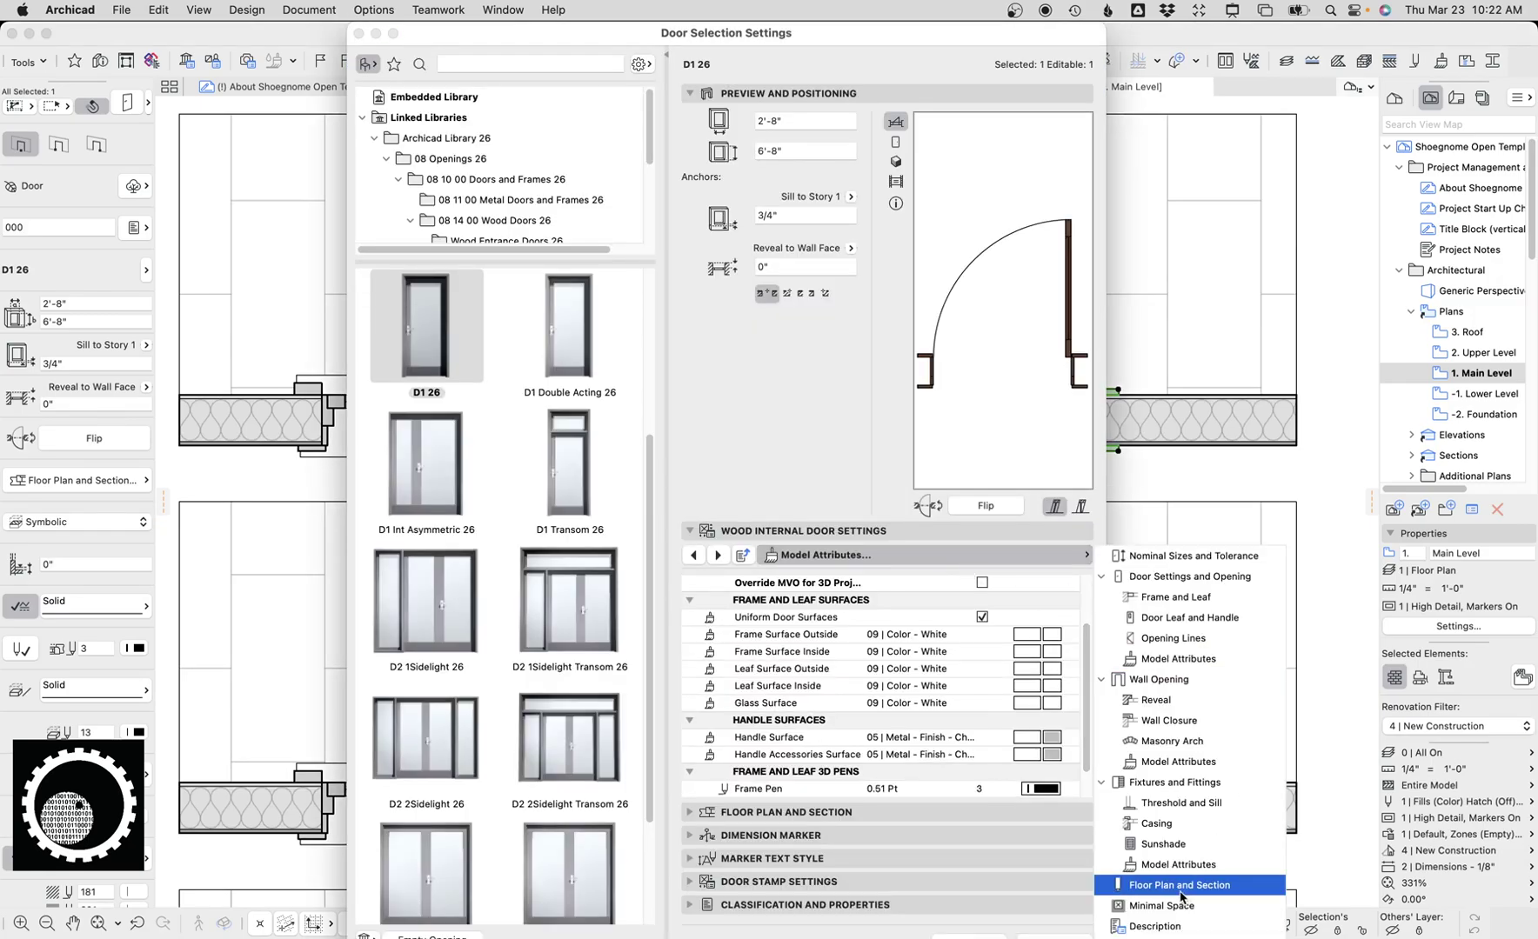
click(1181, 886)
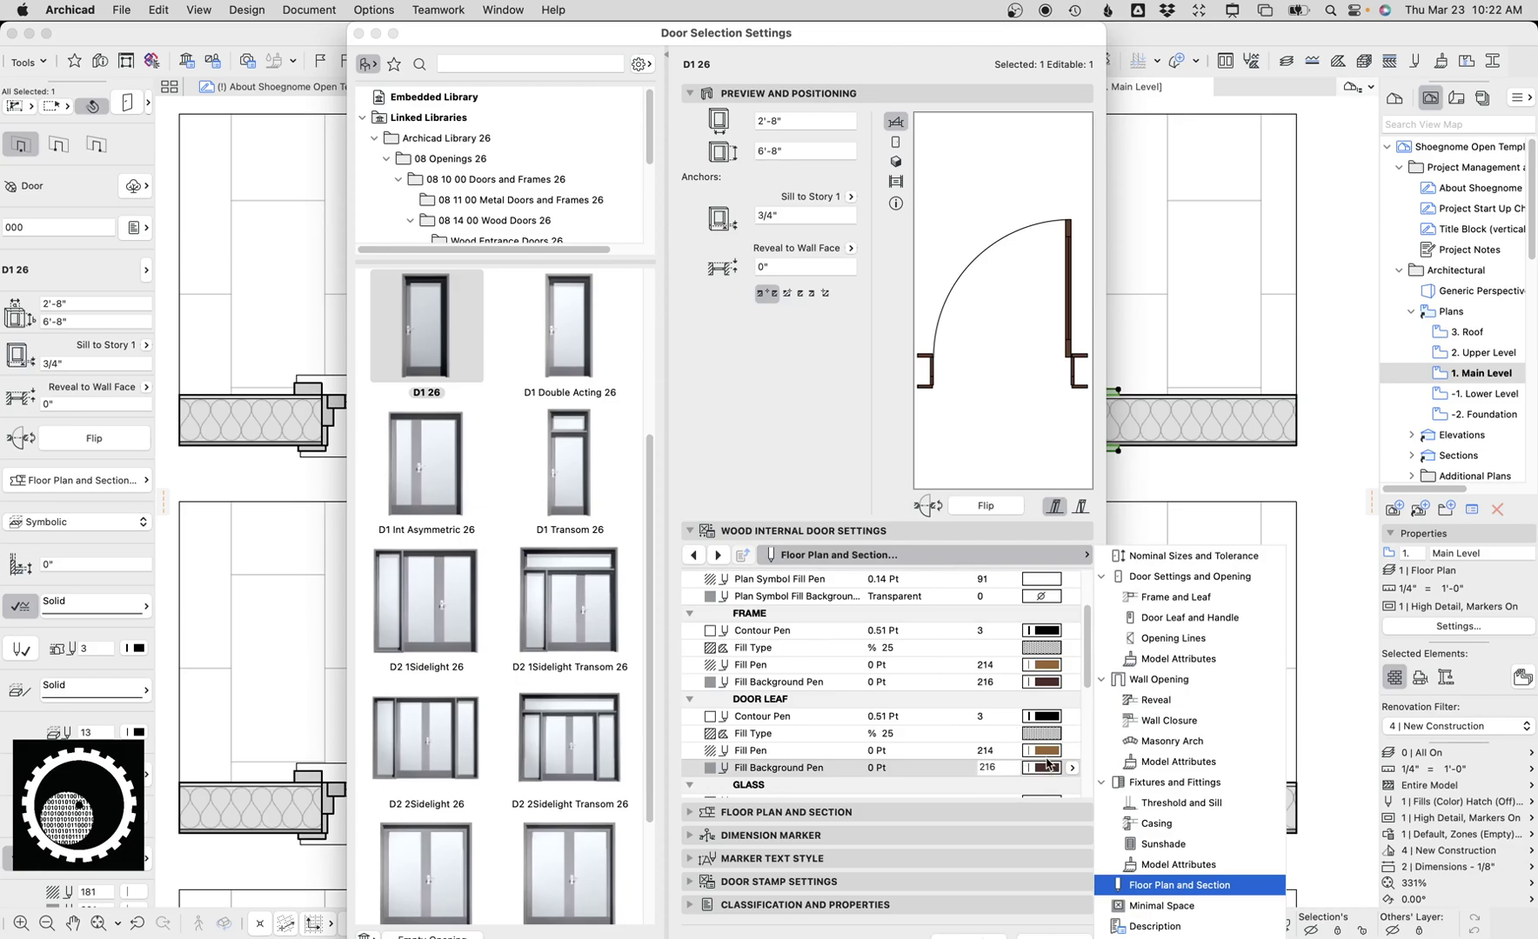
click(1048, 752)
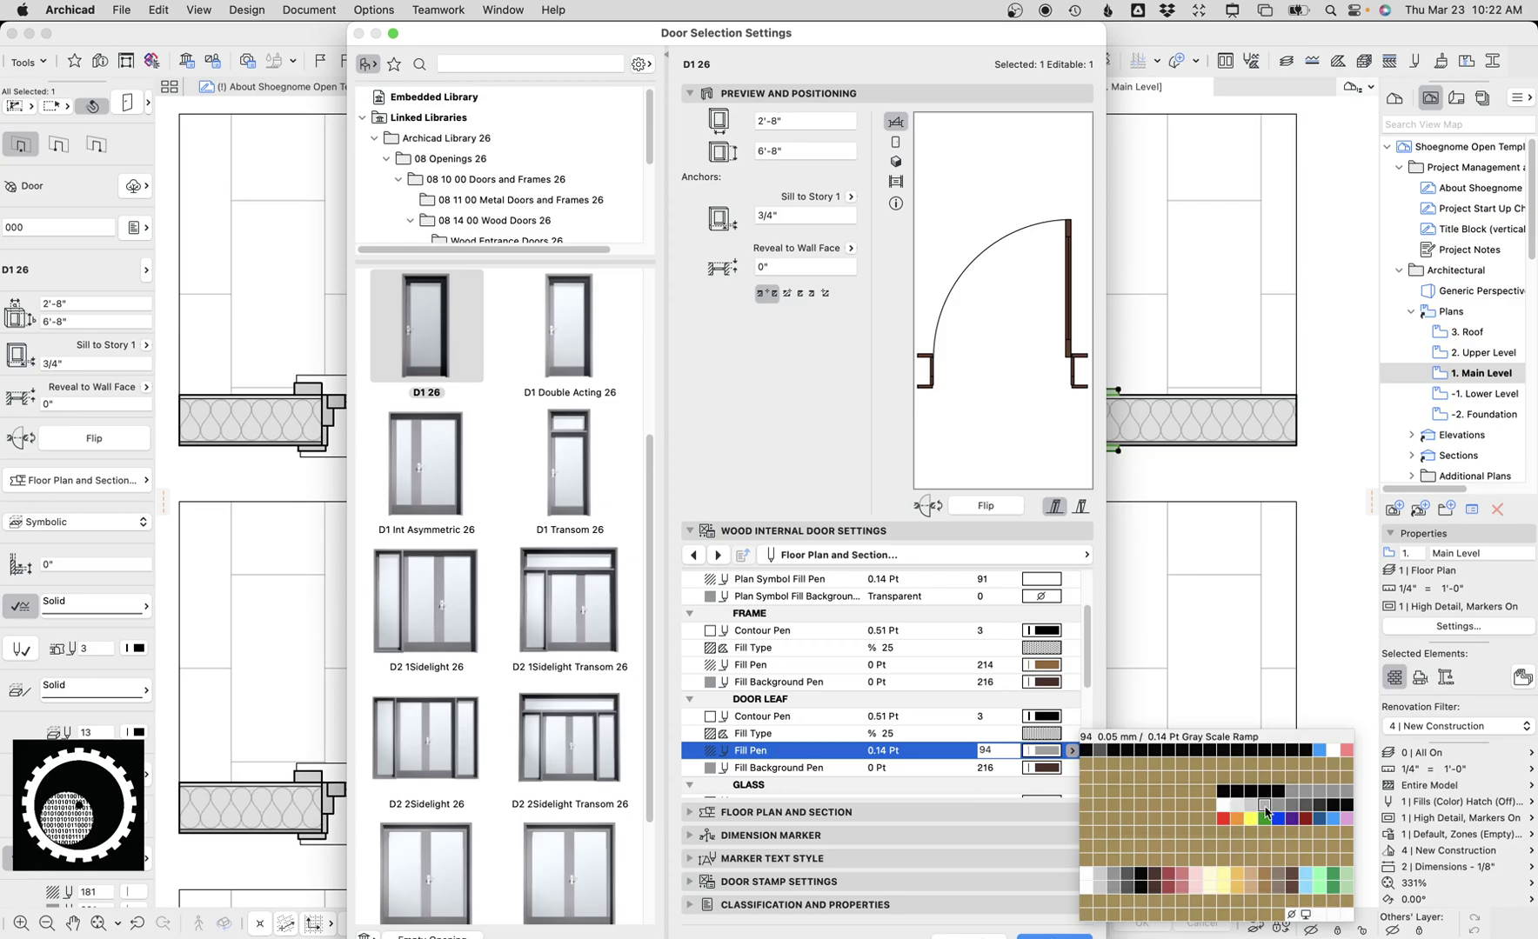
click(1181, 791)
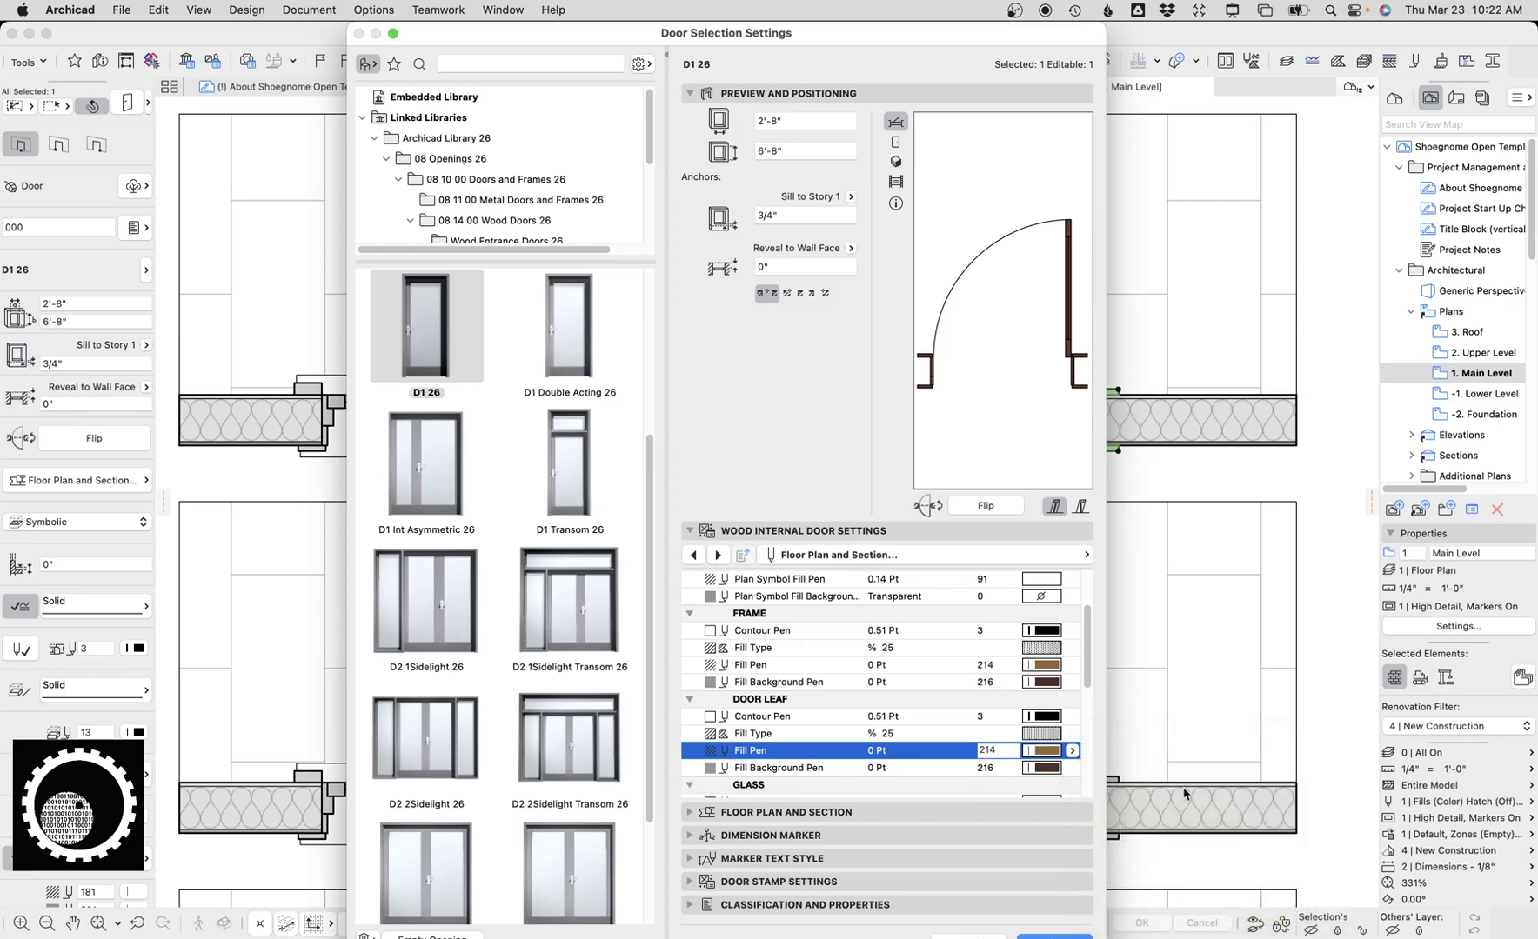
click(1053, 767)
click(1244, 807)
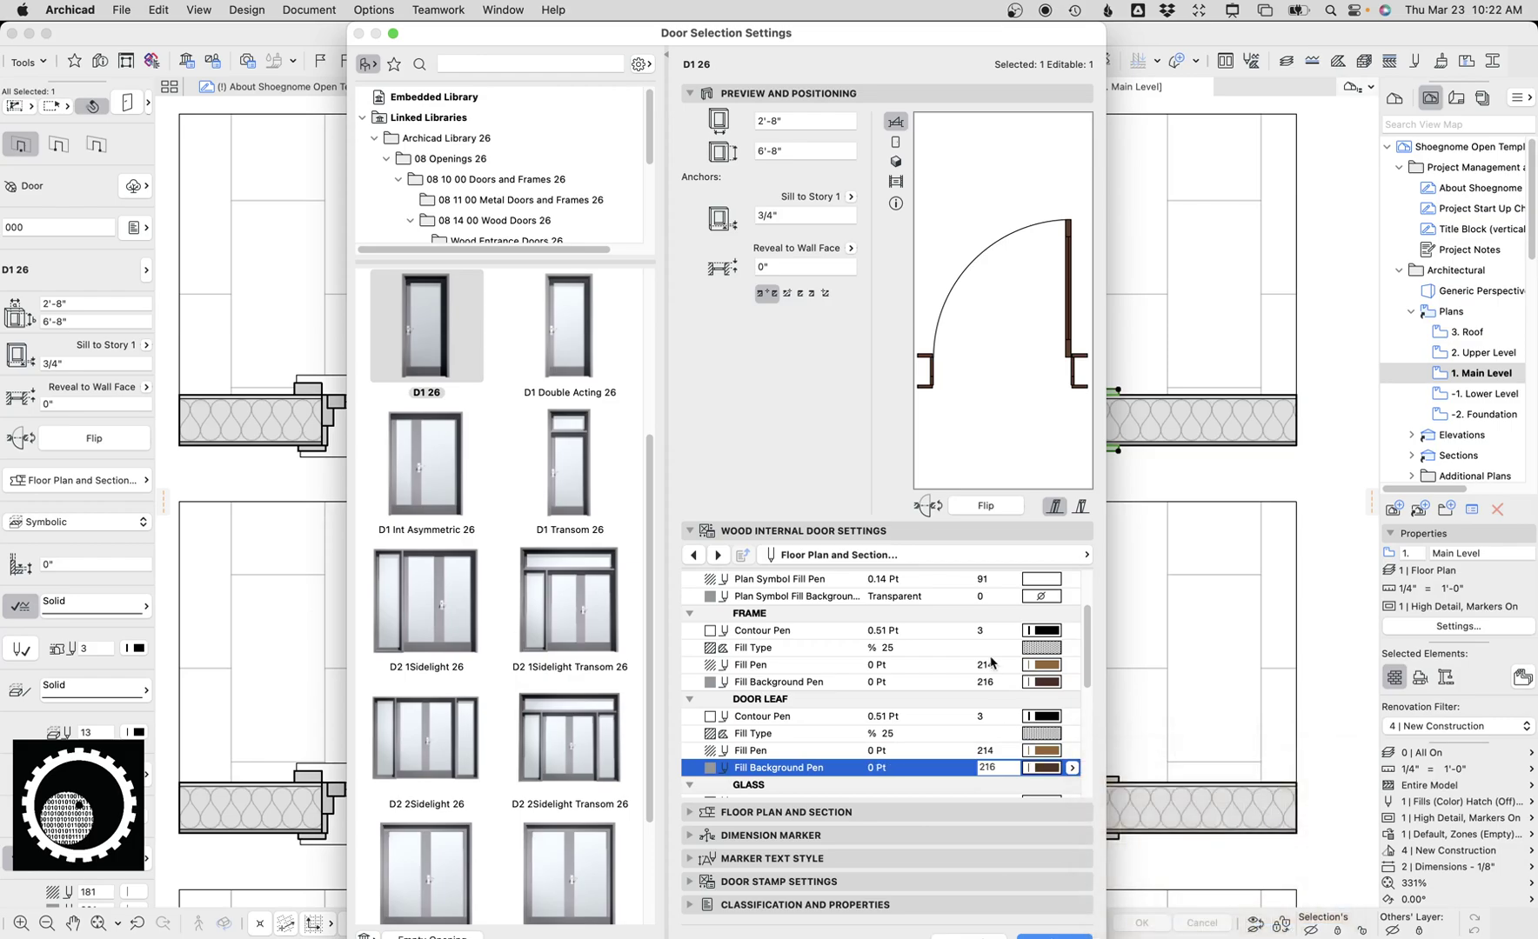
key(Return)
Check the lower door's settings for its grey leaf pens without changing anything
click(845, 544)
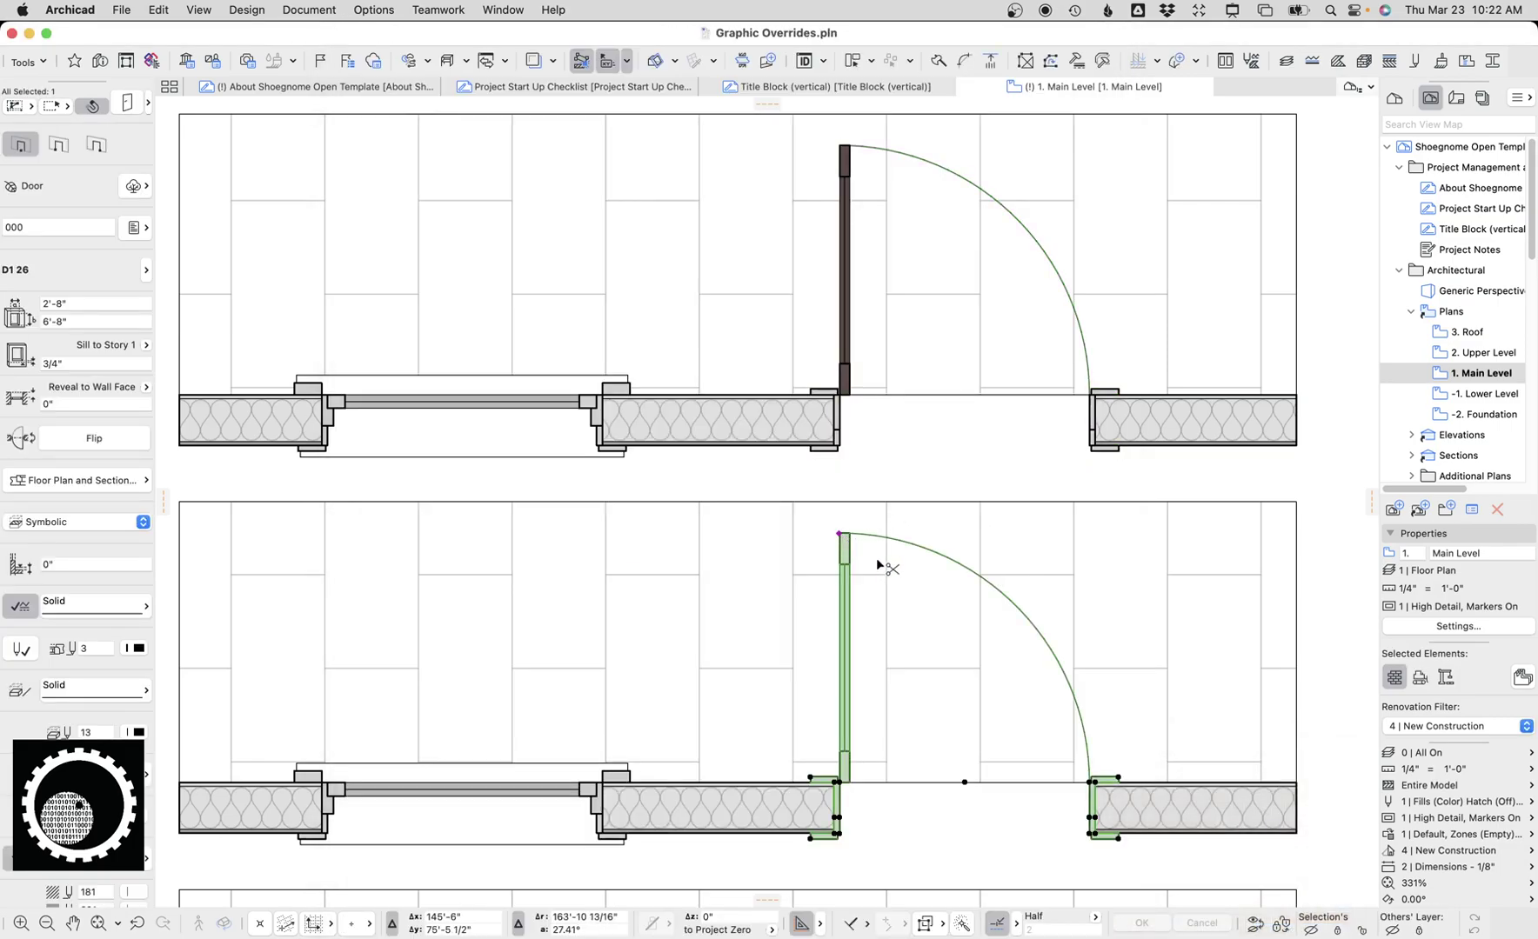
key(super+t)
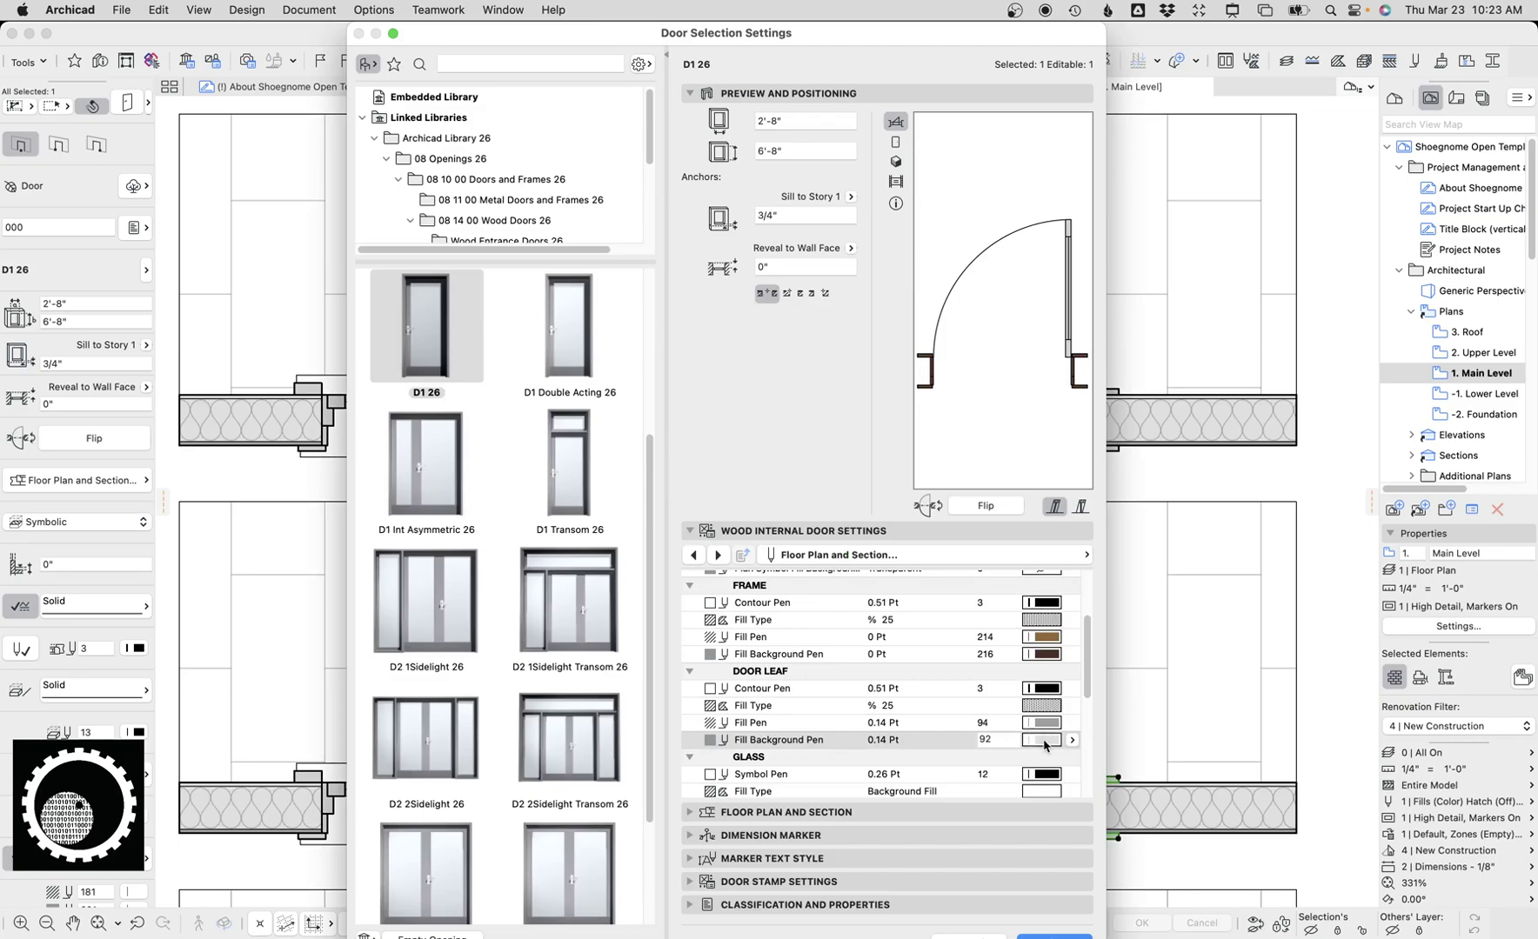
key(Return)
key(Escape)
scroll(1099, 695, up, 3)
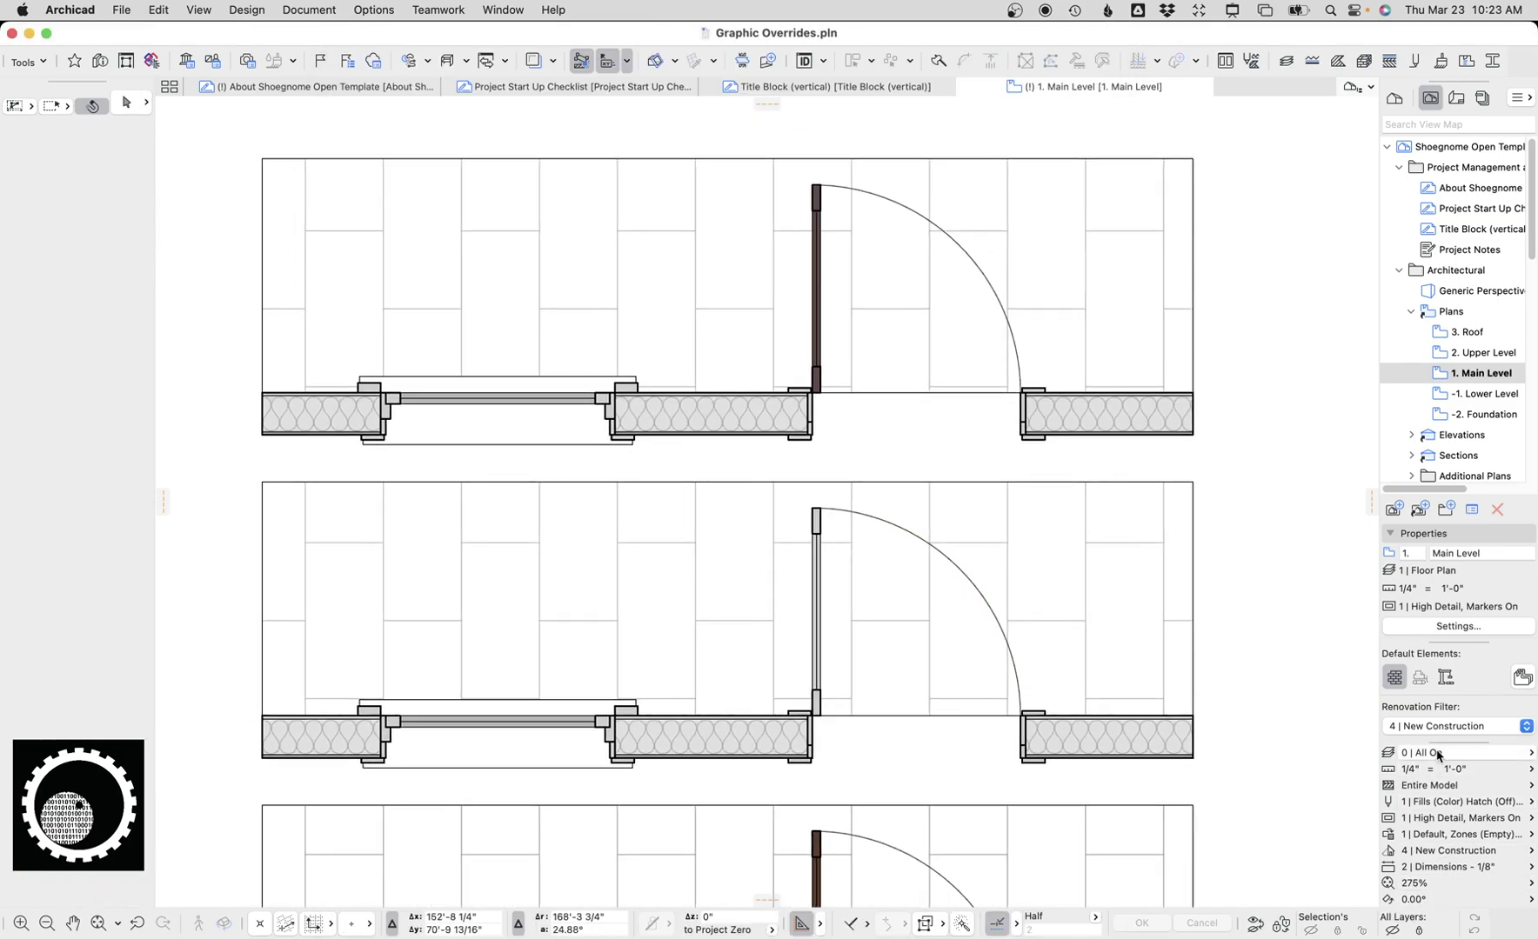
click(1437, 727)
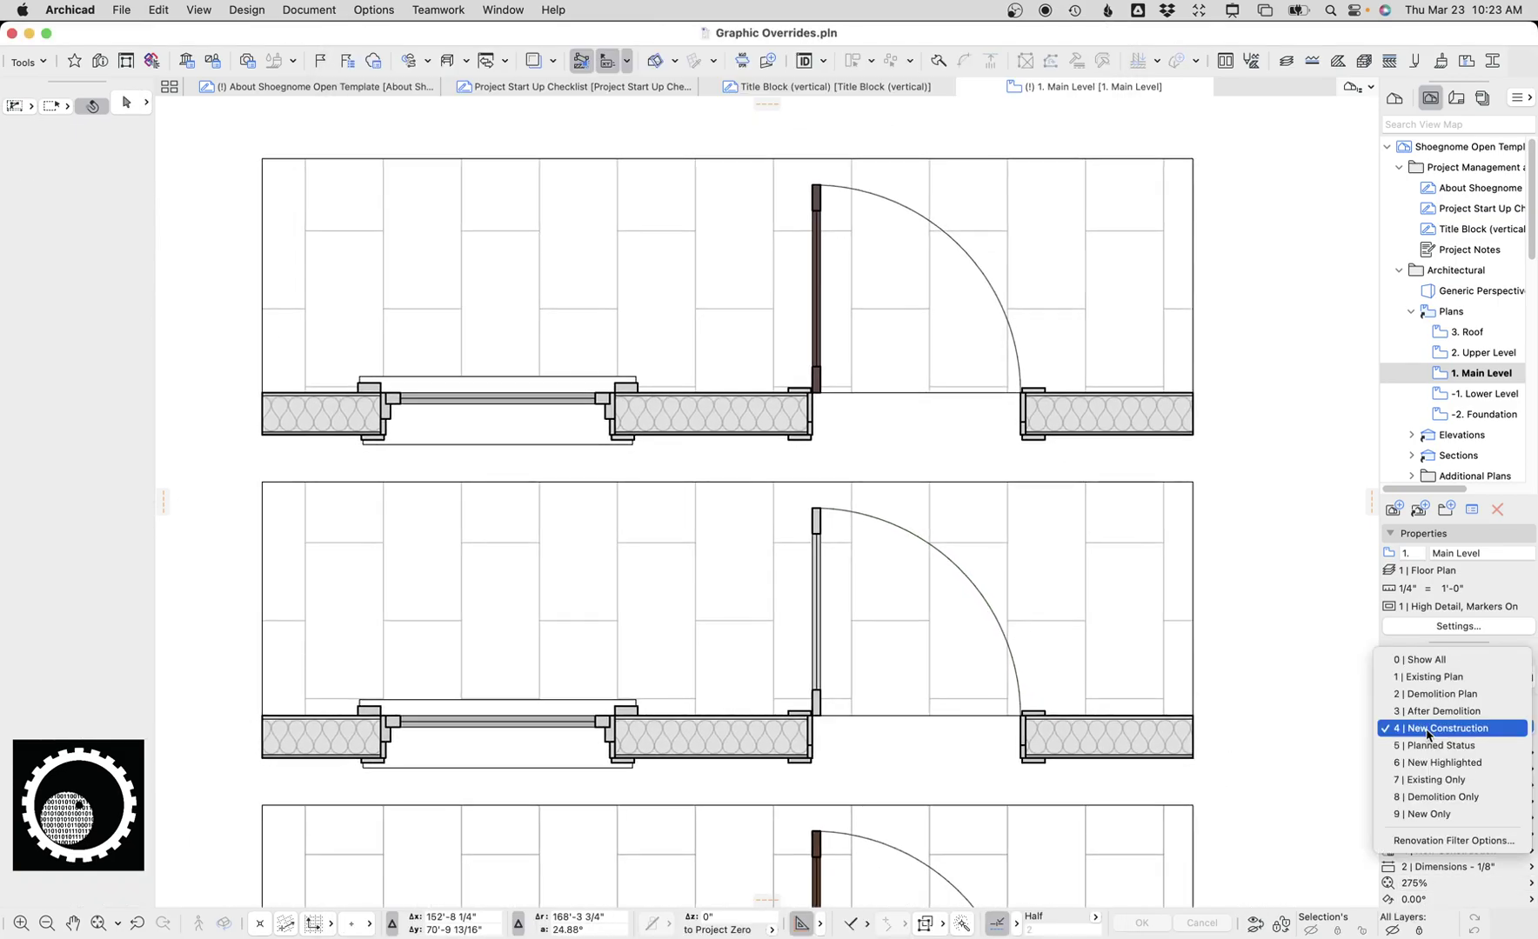
click(1435, 678)
scroll(805, 473, up, 2)
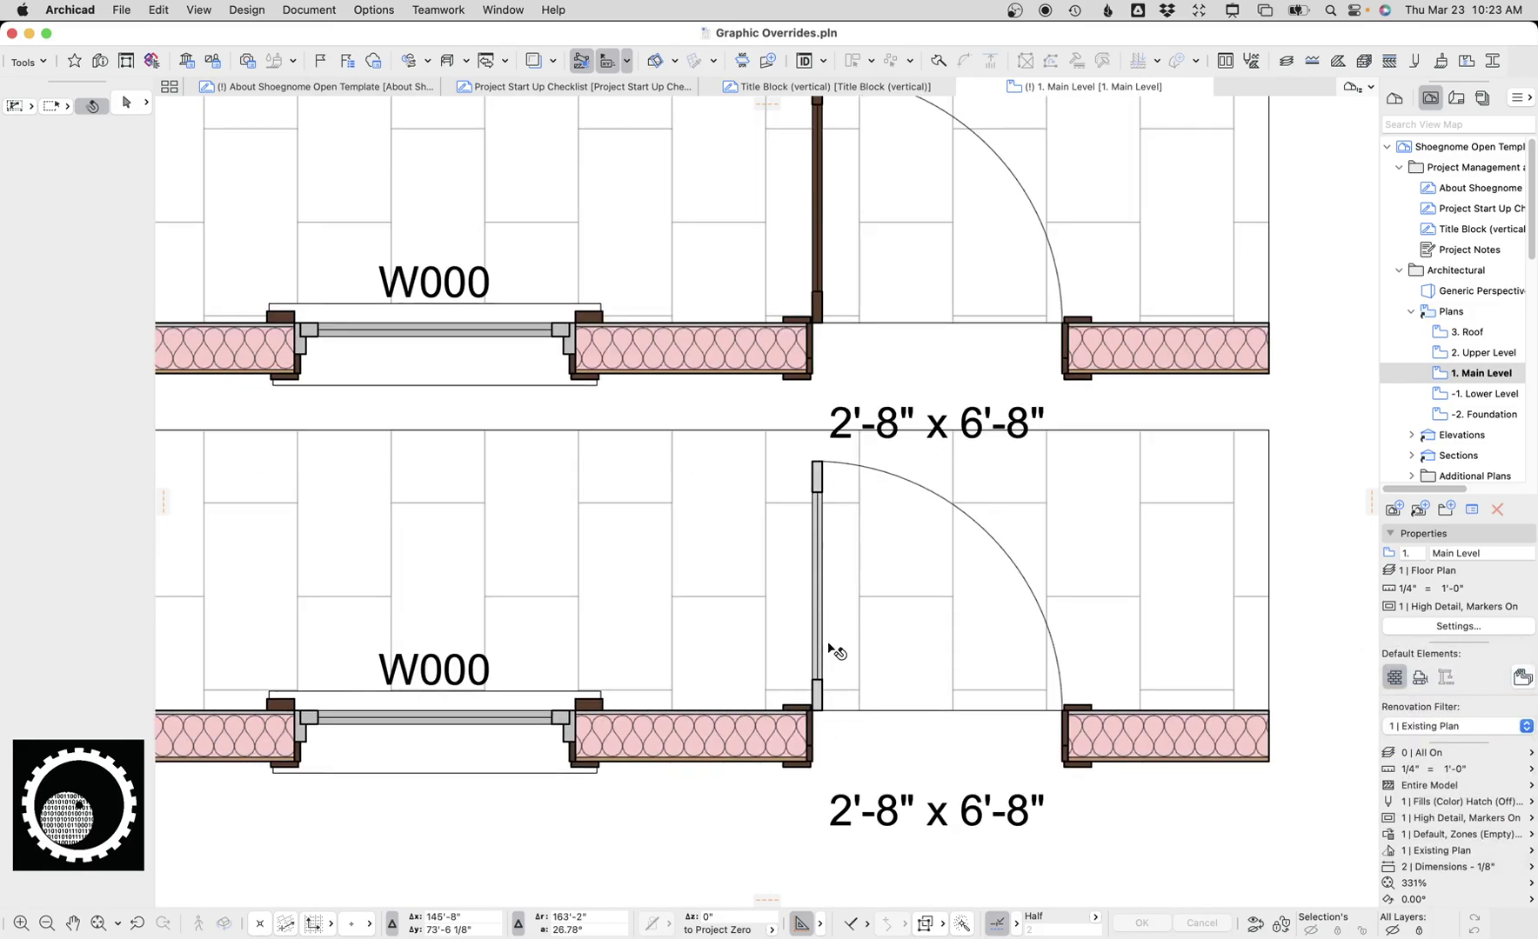
click(1470, 728)
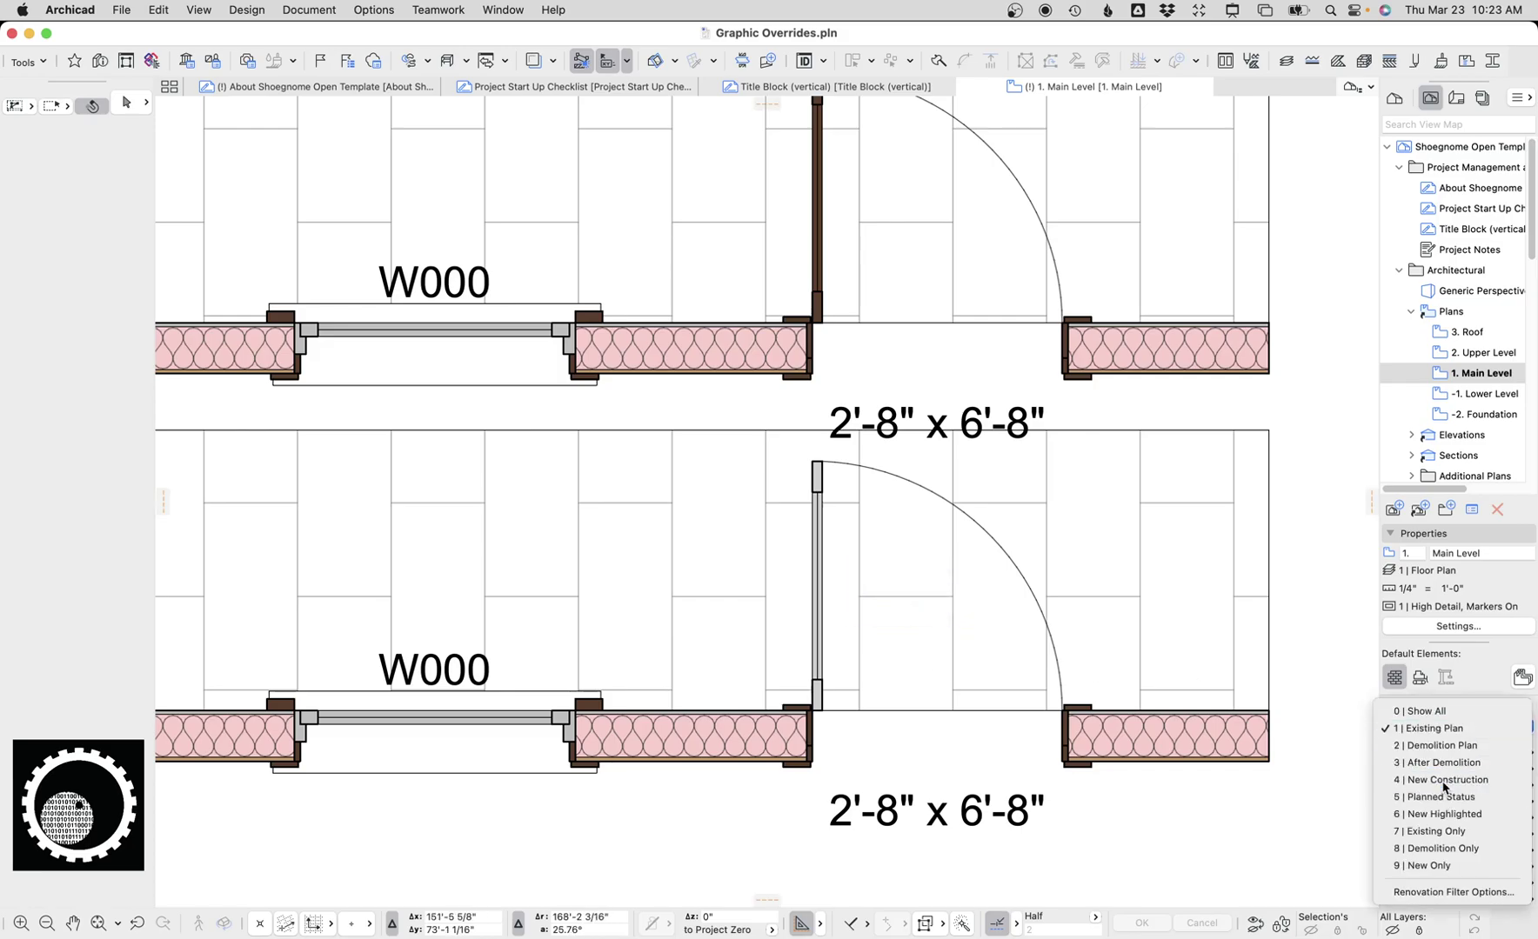
click(1442, 779)
scroll(1165, 709, down, 5)
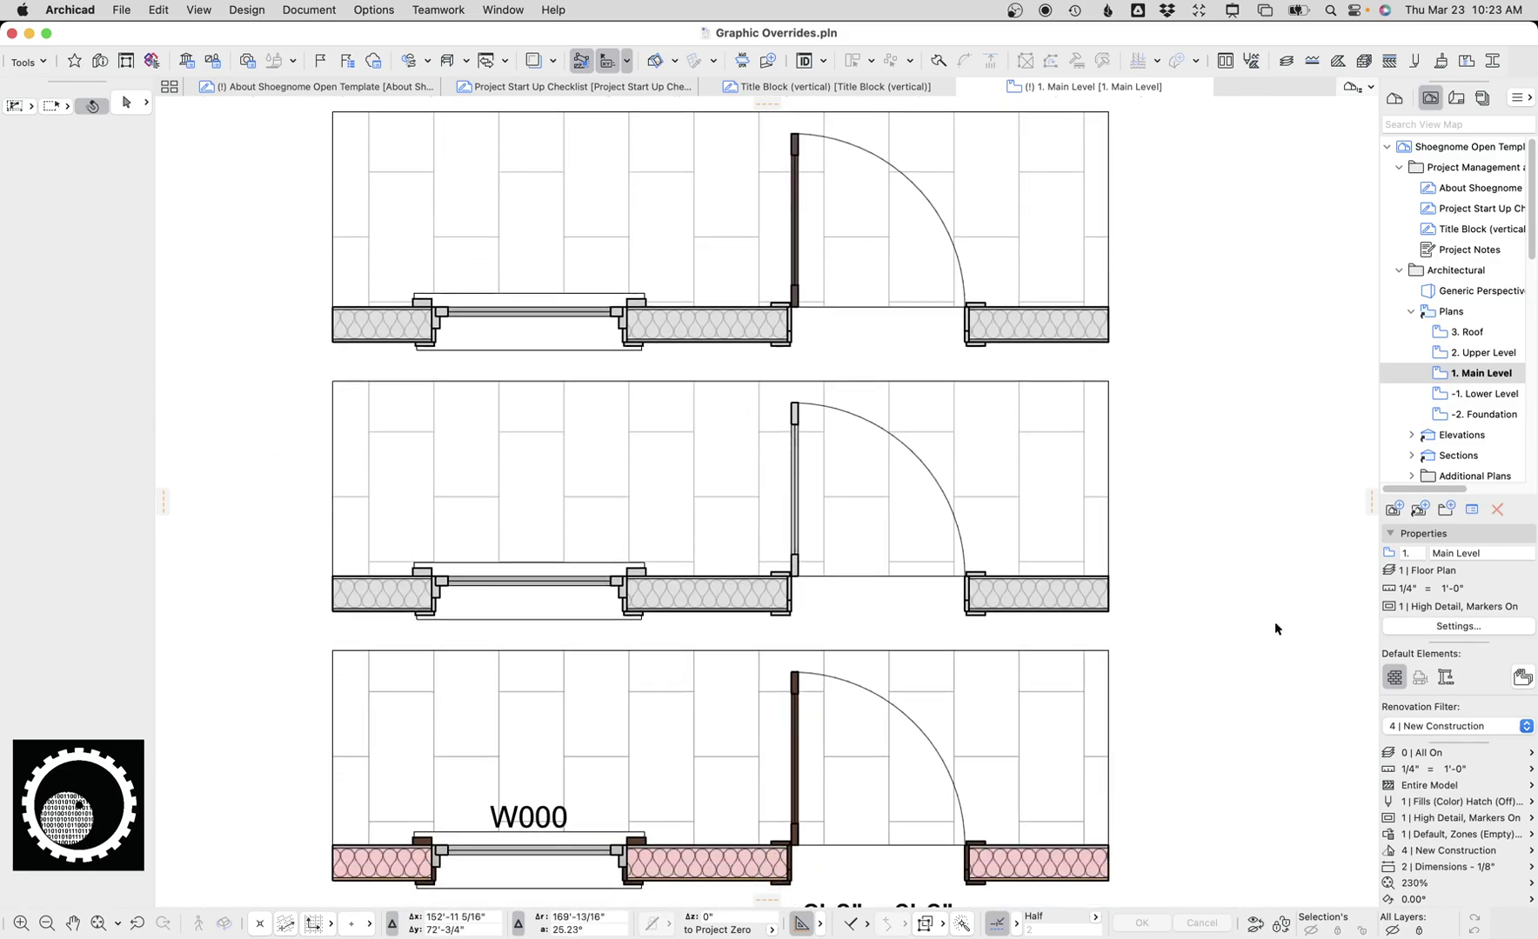
scroll(929, 277, down, 2)
scroll(929, 276, up, 3)
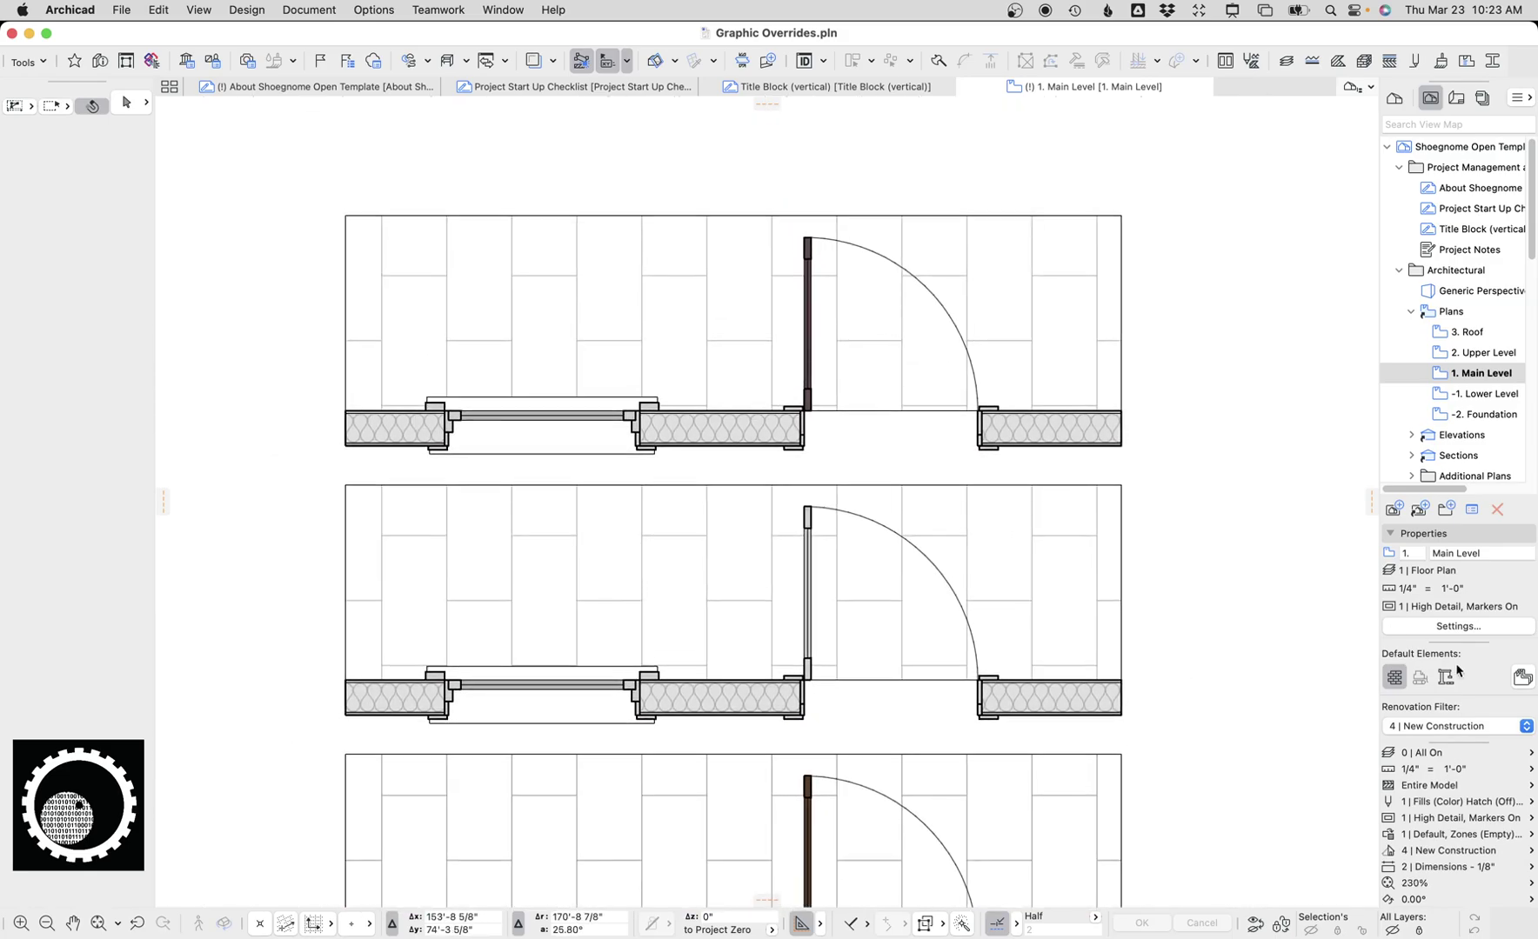
click(1467, 727)
click(1444, 675)
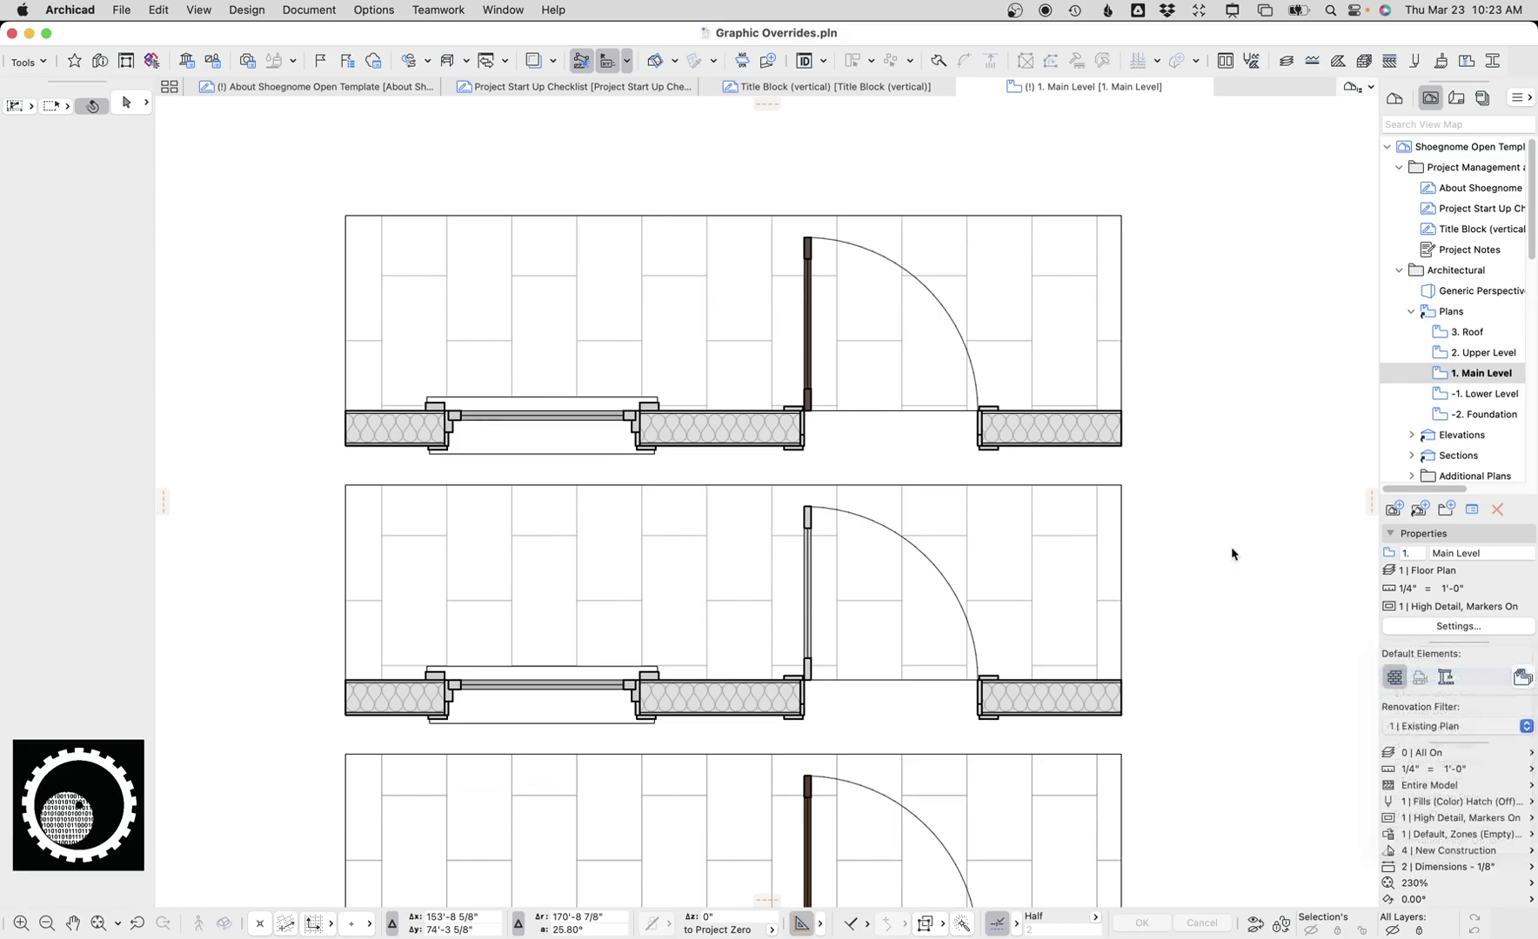
scroll(813, 248, up, 5)
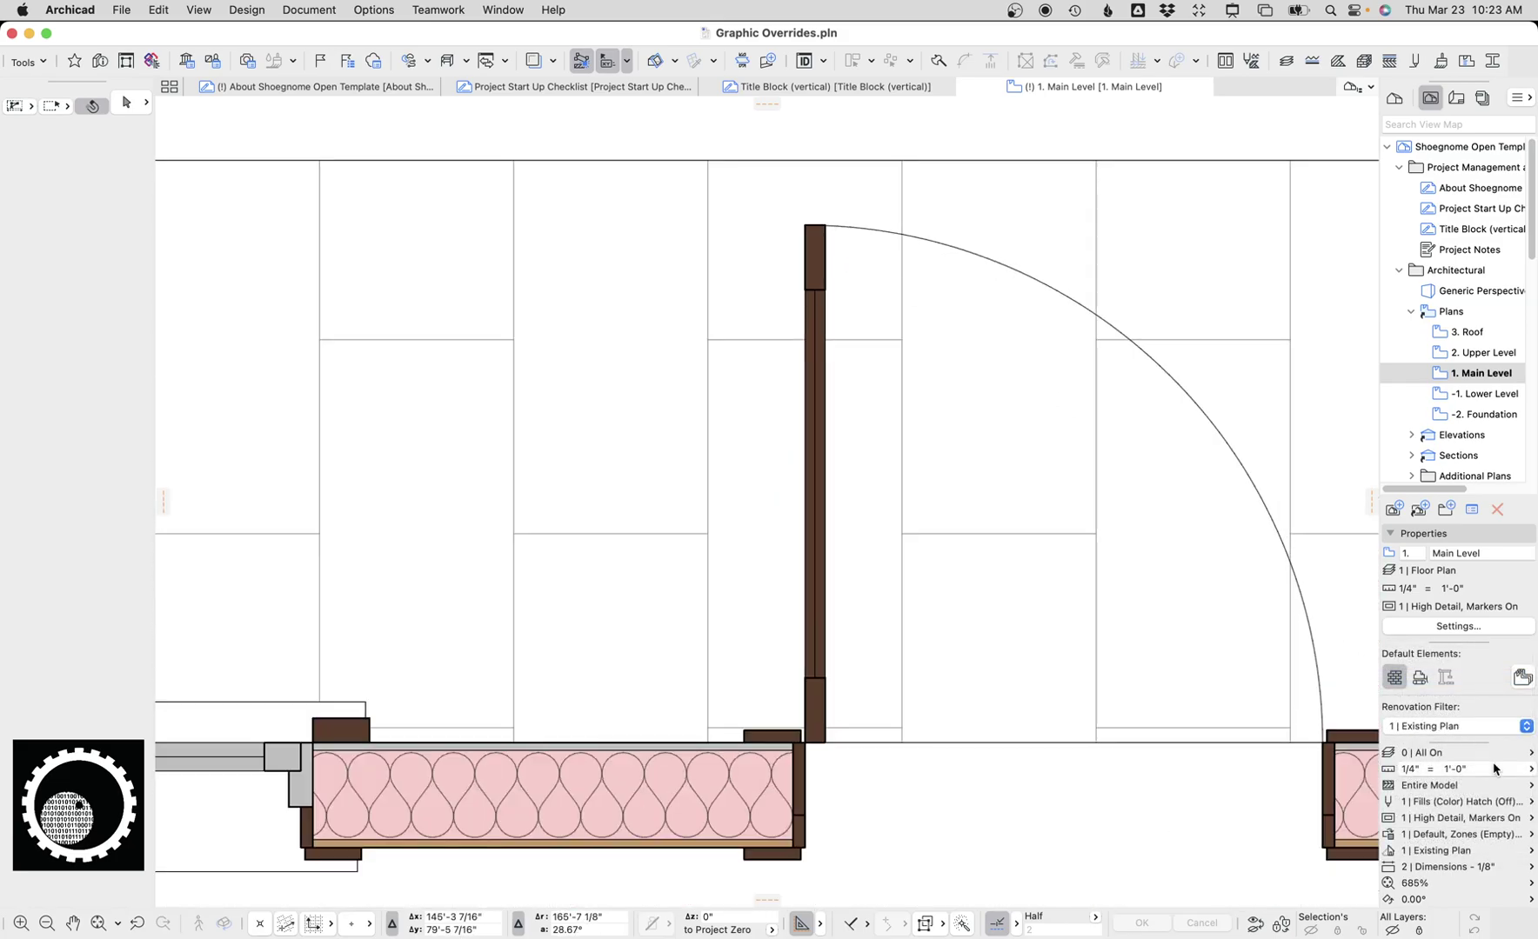
click(1468, 727)
click(1442, 780)
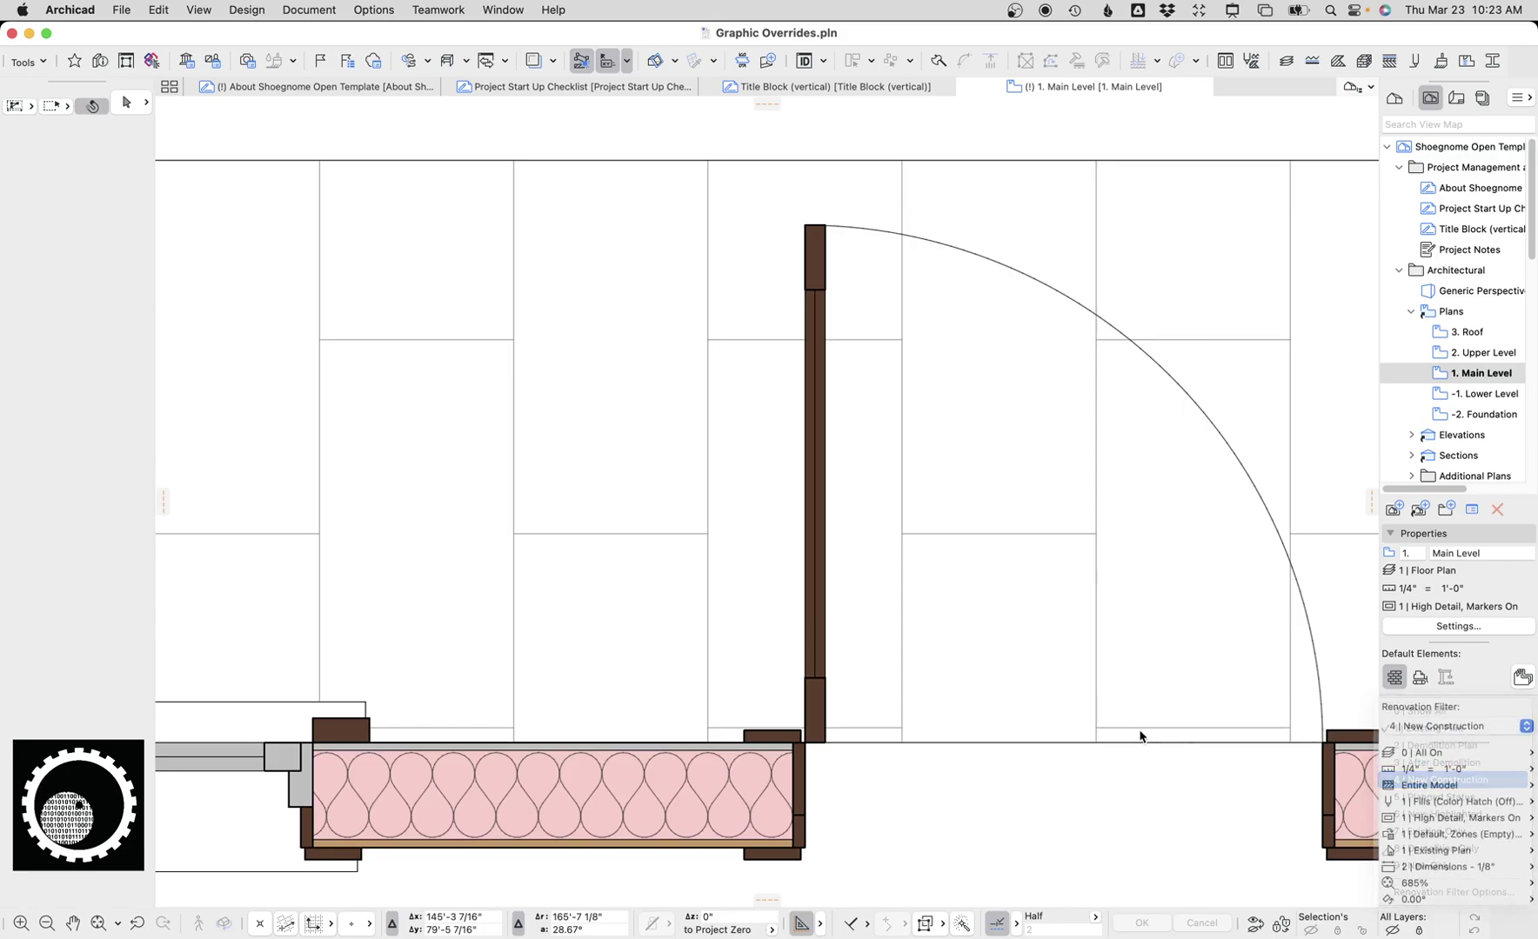
scroll(1201, 765, down, 3)
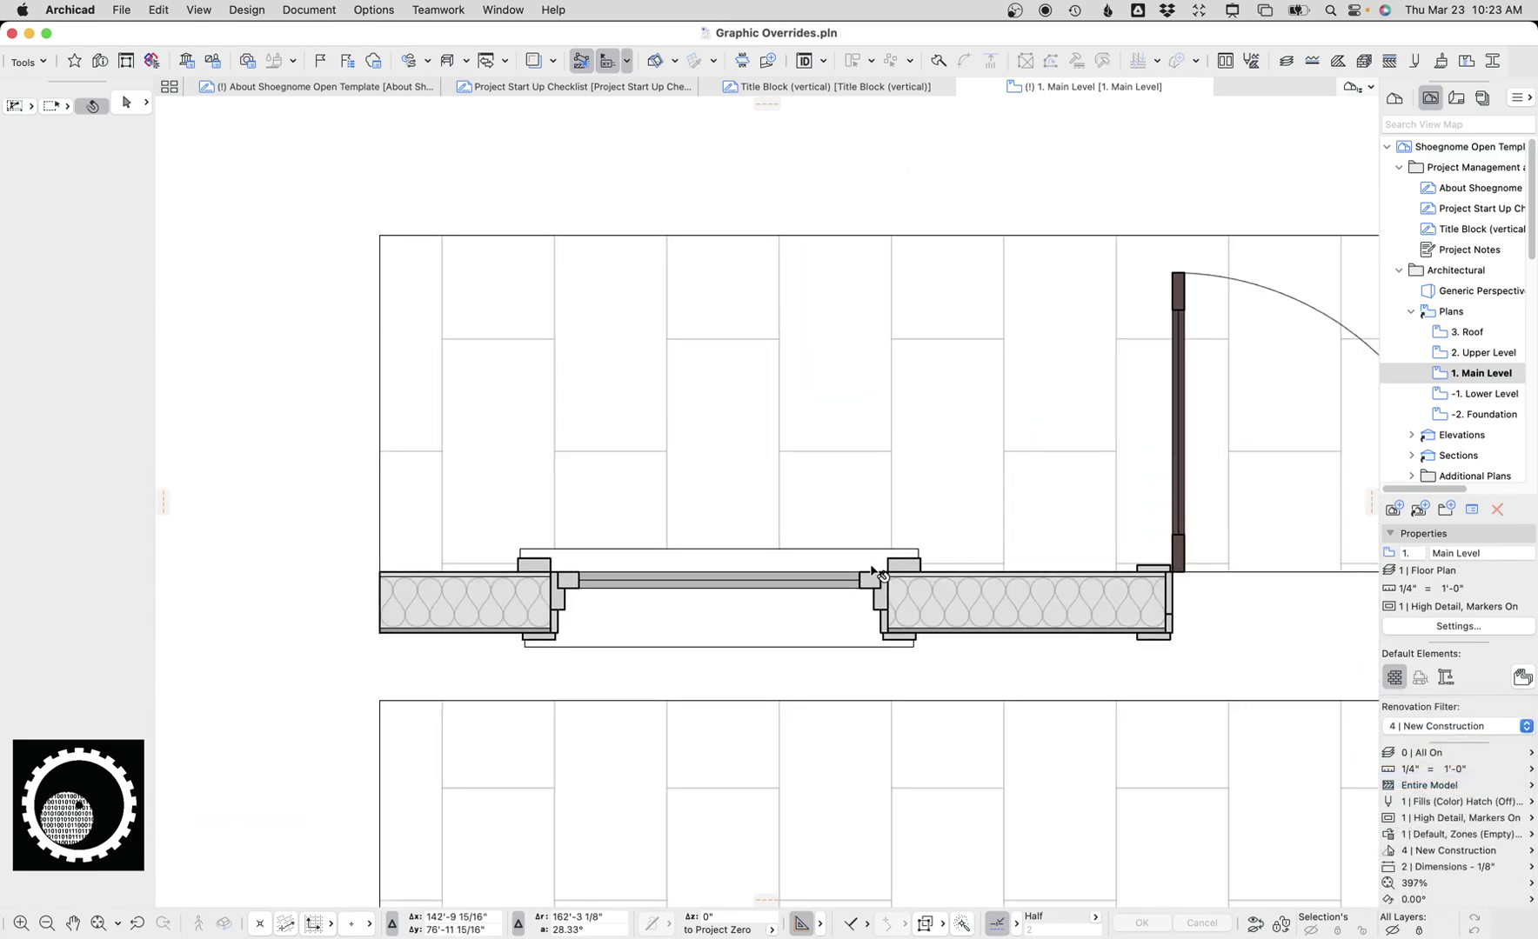
scroll(1263, 665, left, 3)
scroll(834, 609, up, 10)
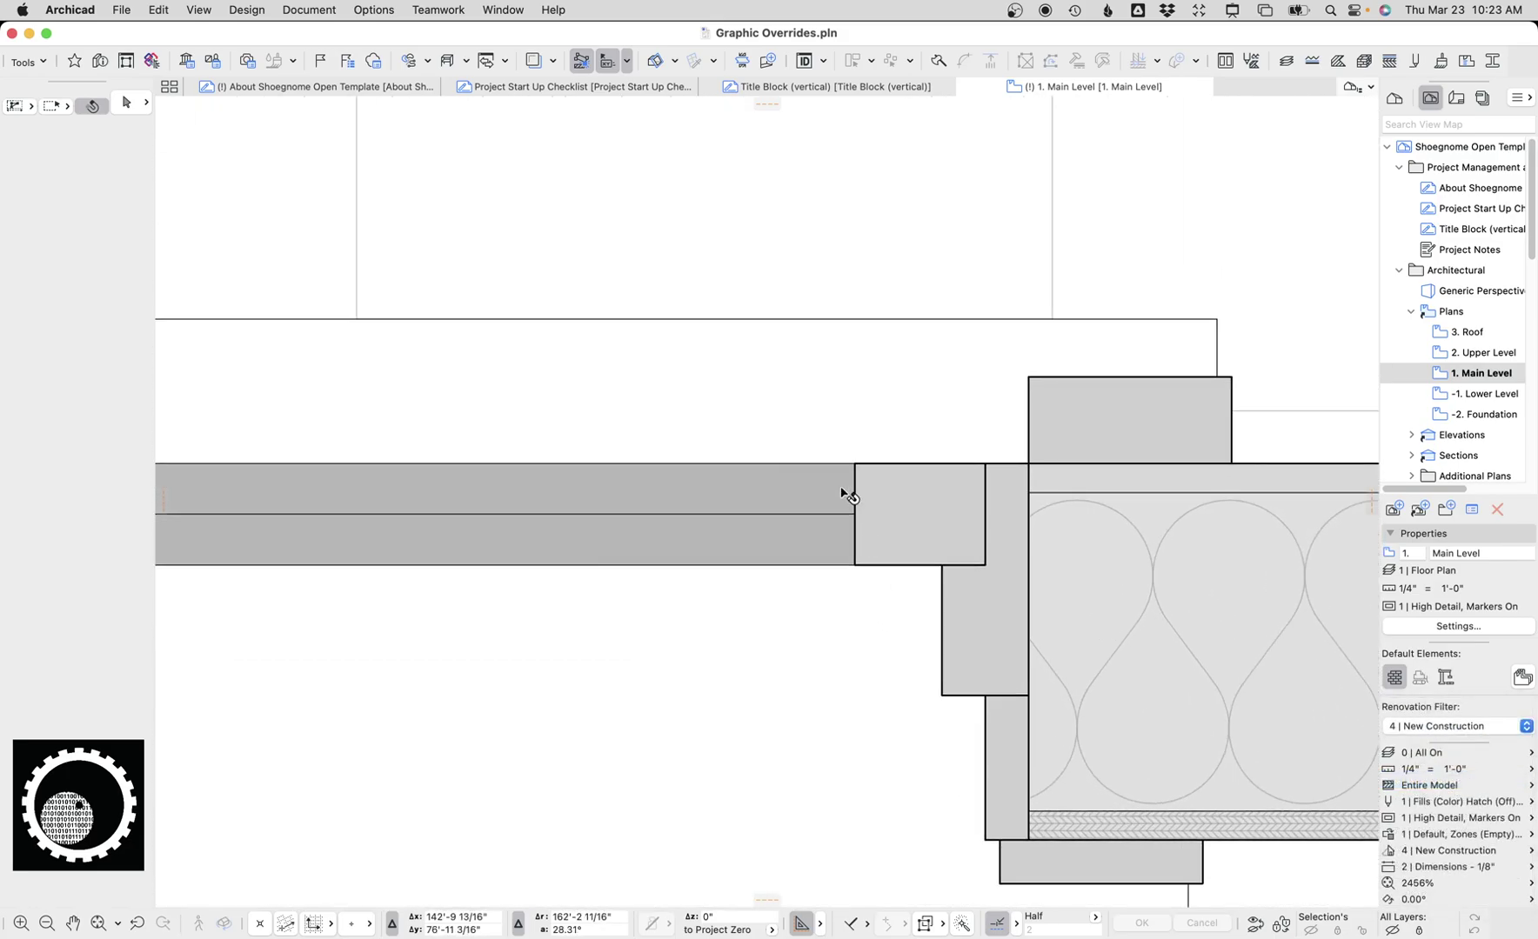
scroll(874, 517, up, 5)
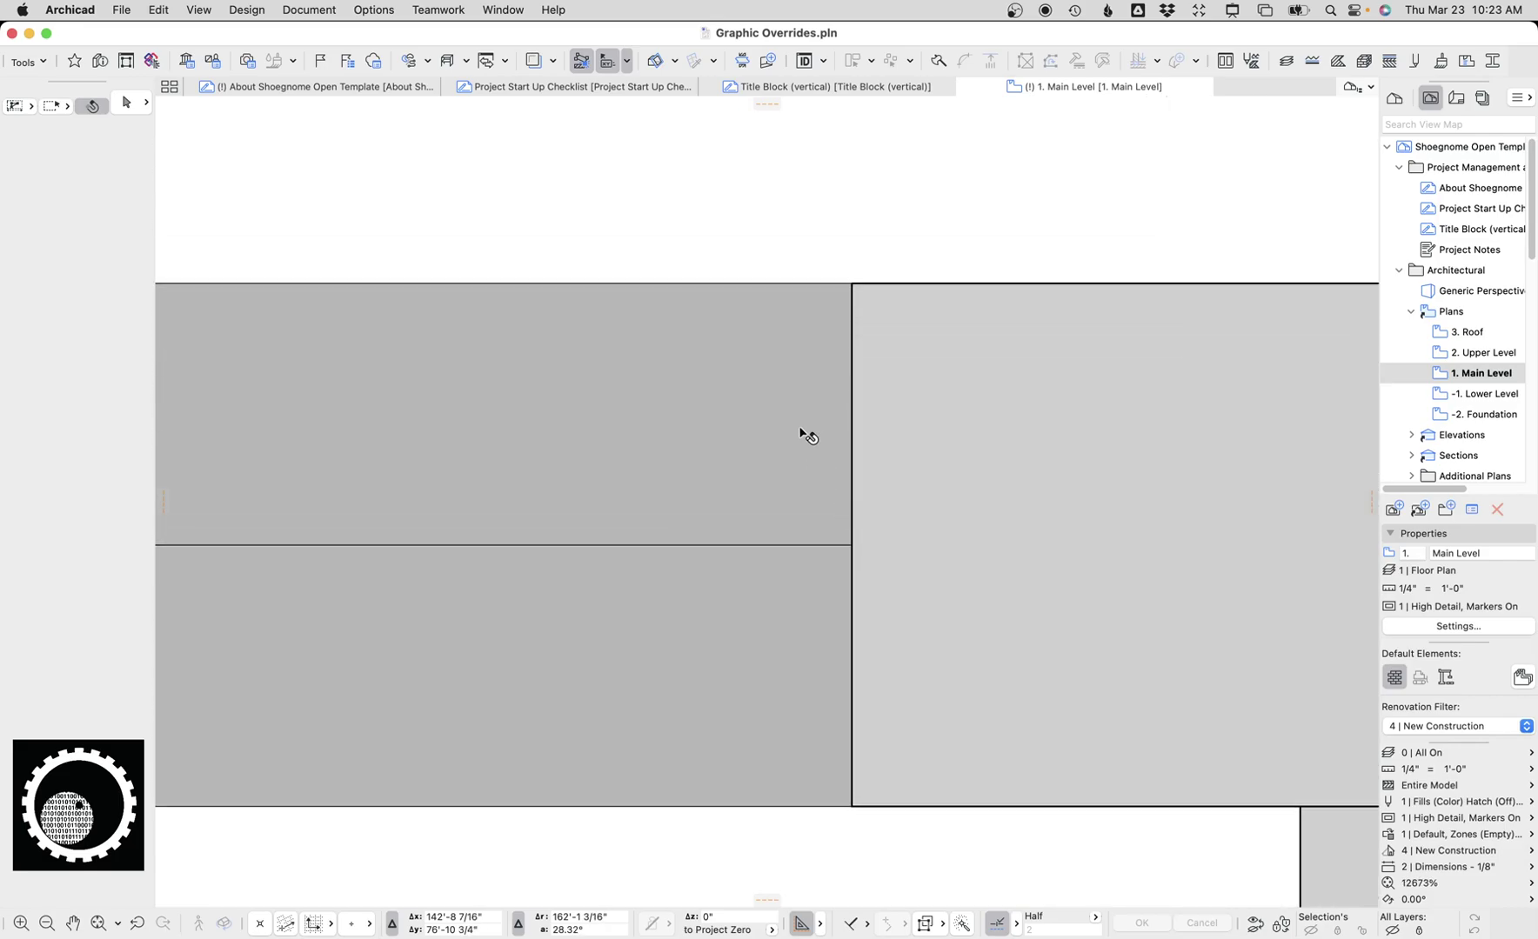
key(ctrl+alt+a)
mouse_move(763, 389)
mouse_down()
mouse_move(745, 477)
mouse_move(712, 404)
mouse_up()
drag(956, 391, 954, 439)
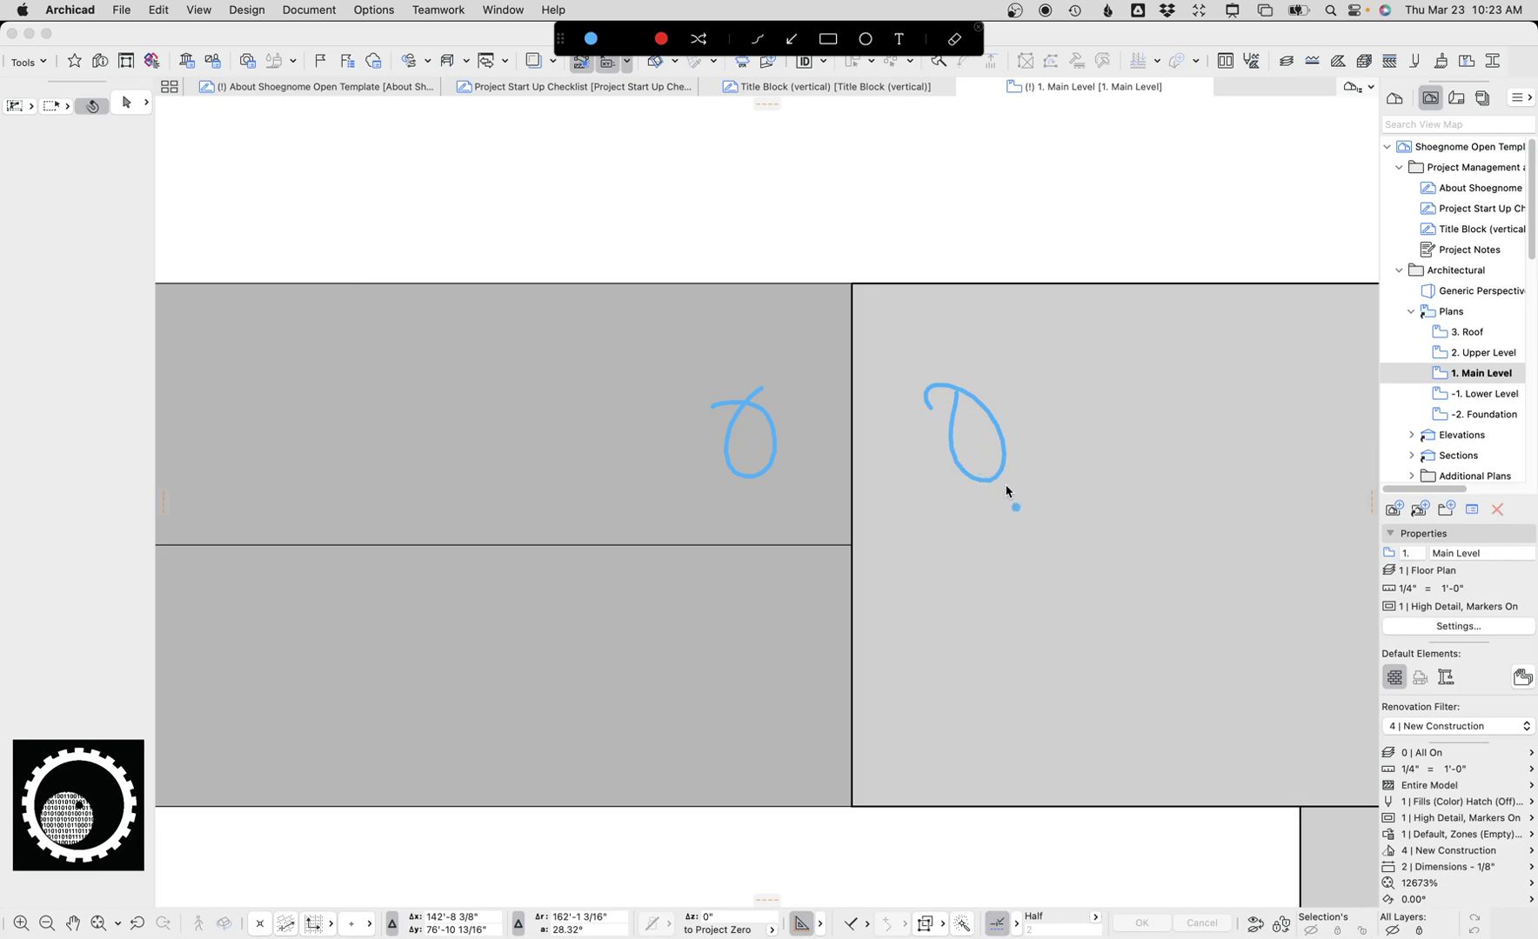
key(Escape)
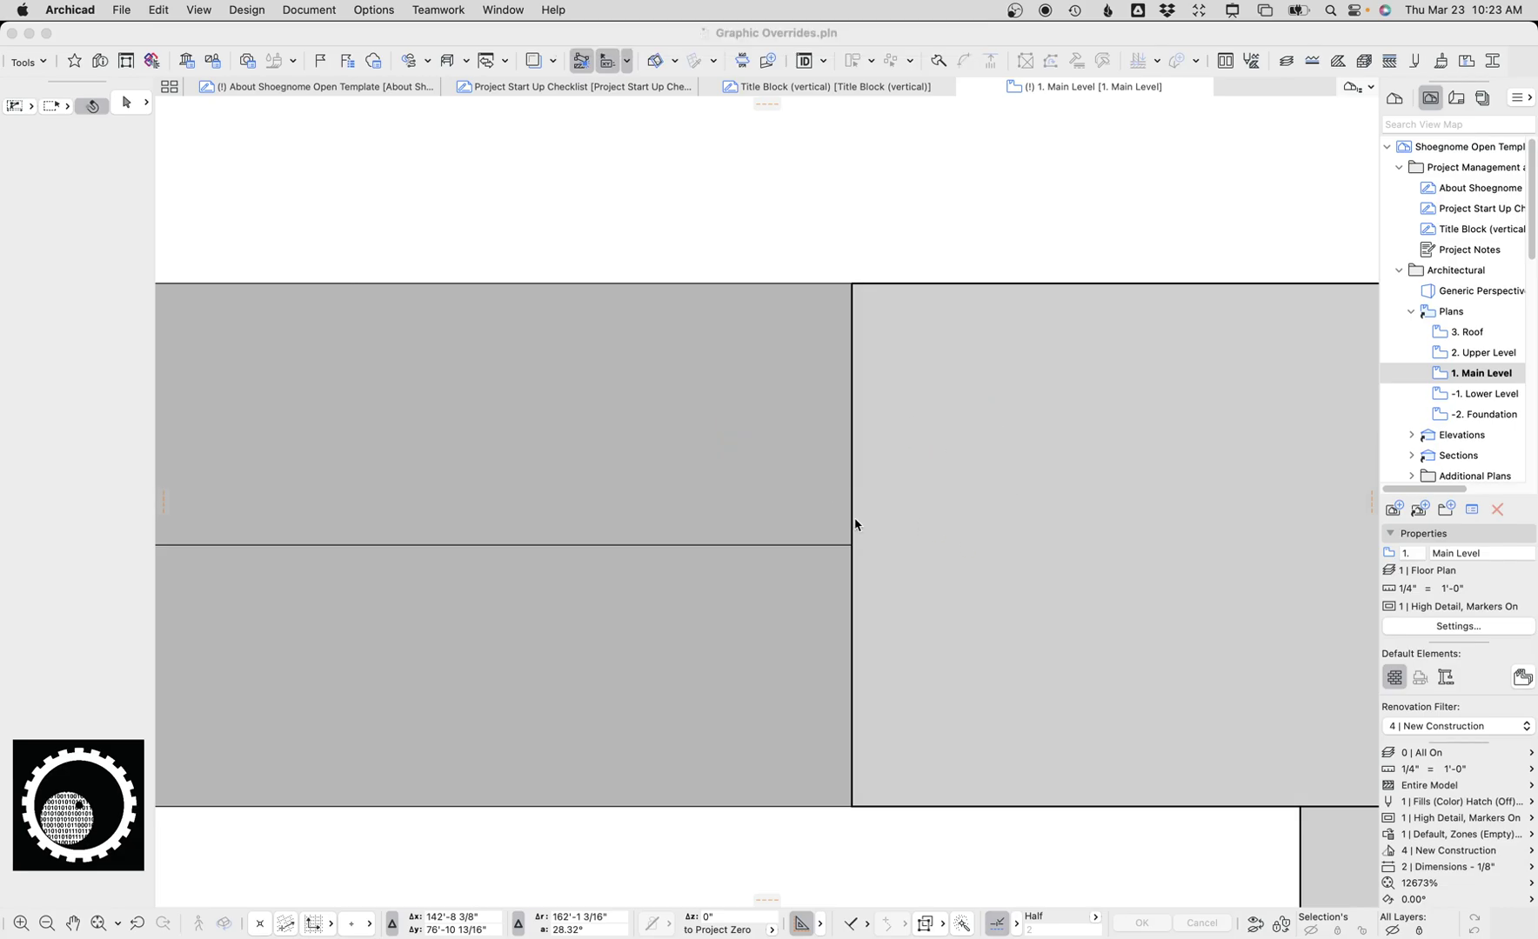
scroll(944, 526, down, 10)
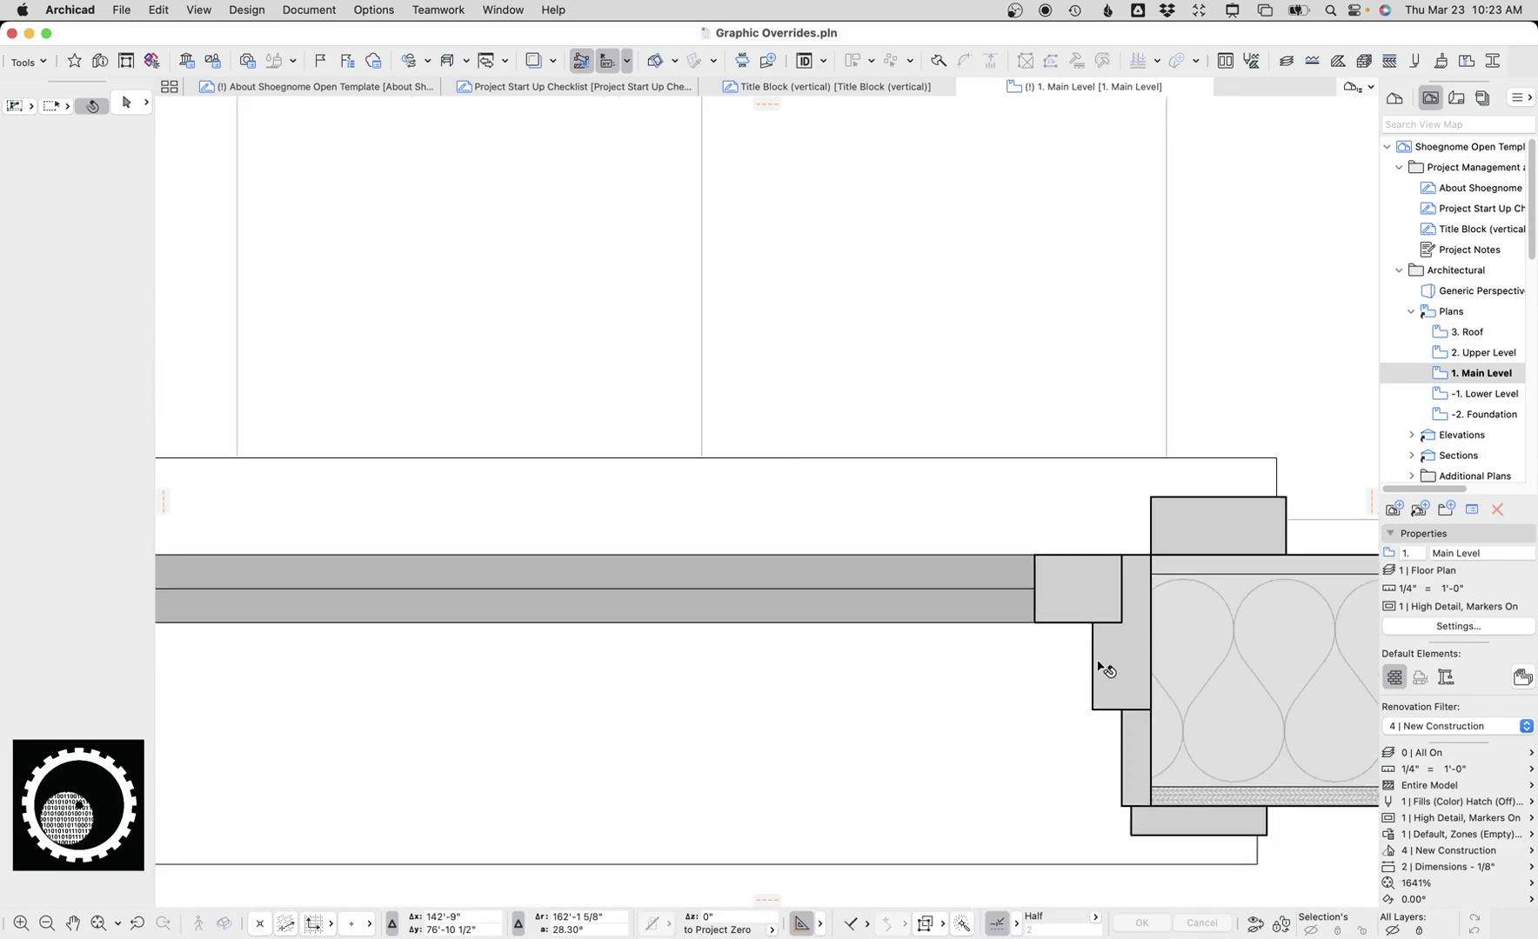
scroll(919, 557, down, 5)
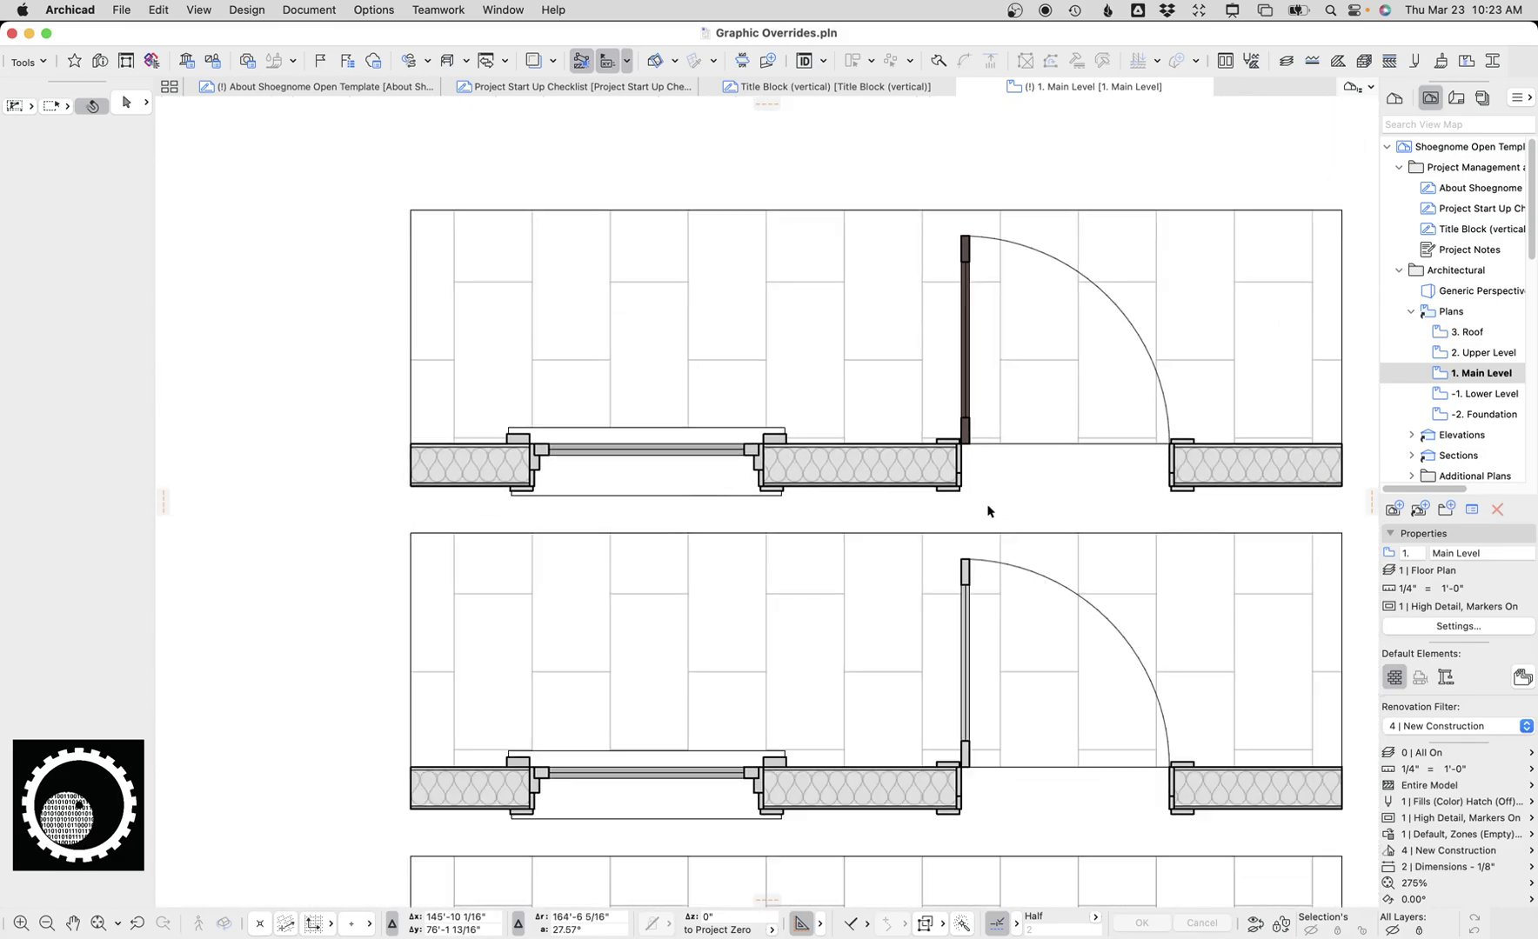
scroll(916, 491, down, 3)
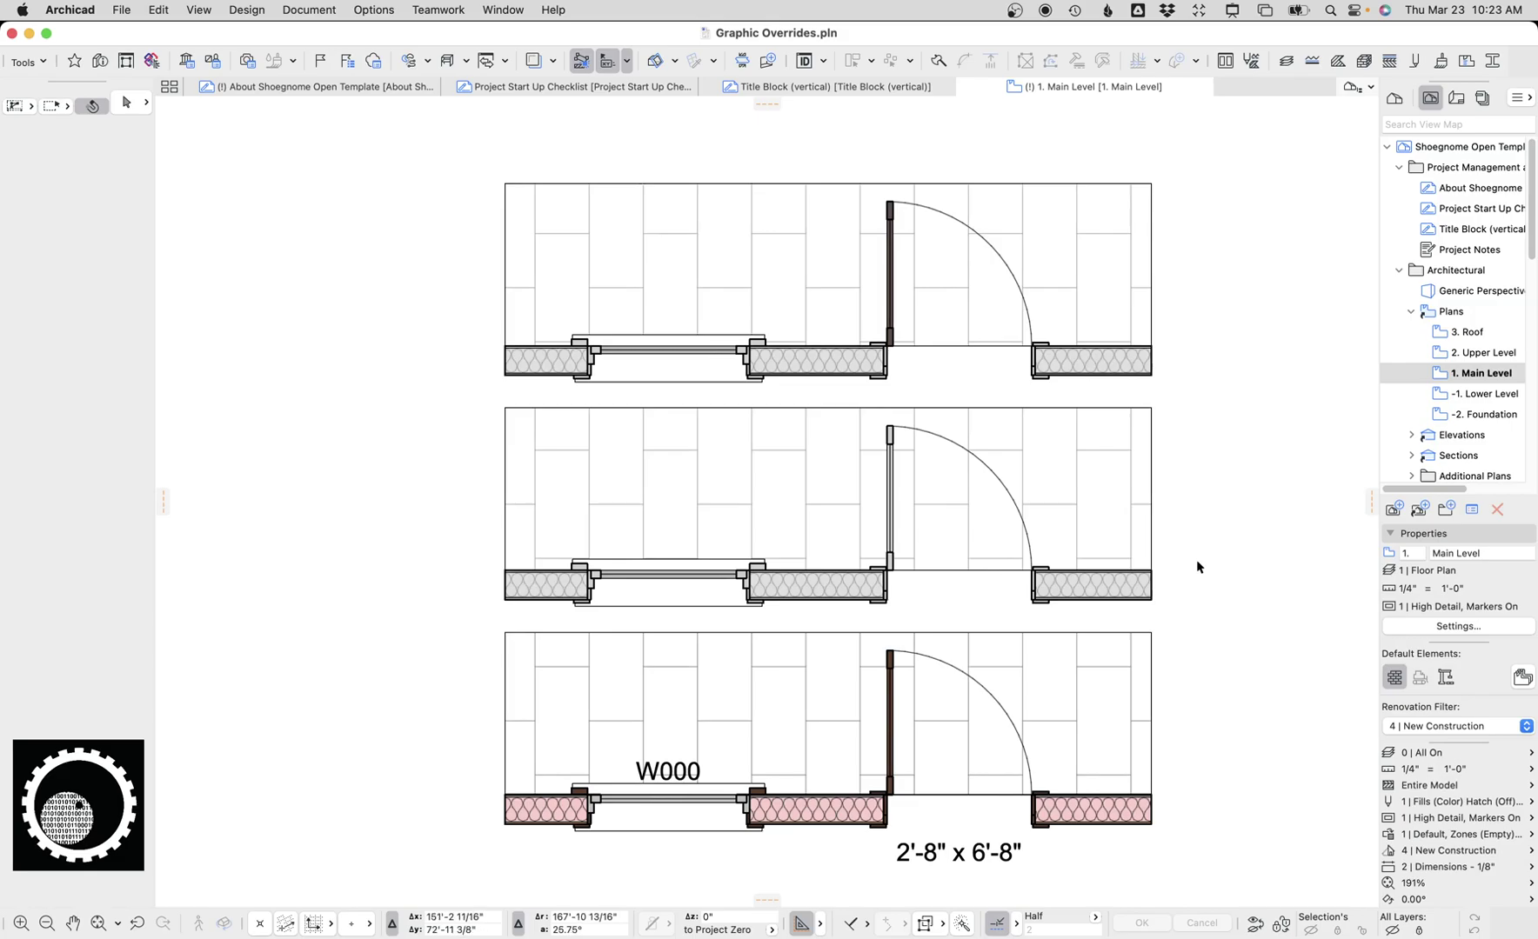
Inspect the Existing Door Leaf and Existing Window Sash override rules, discarding any edits
click(1388, 837)
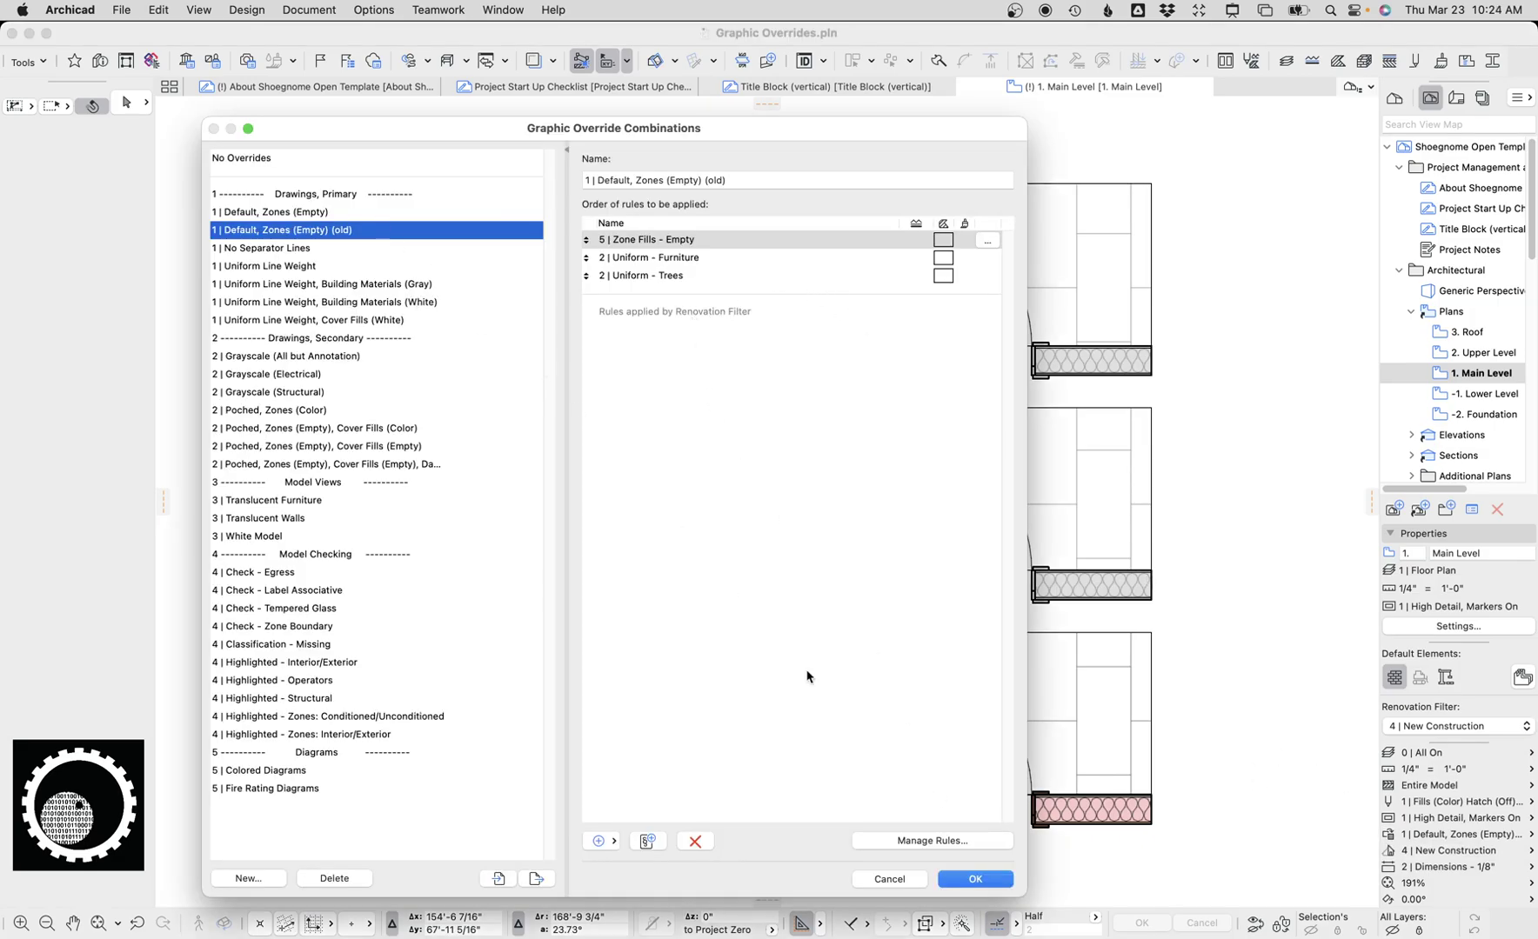
click(937, 842)
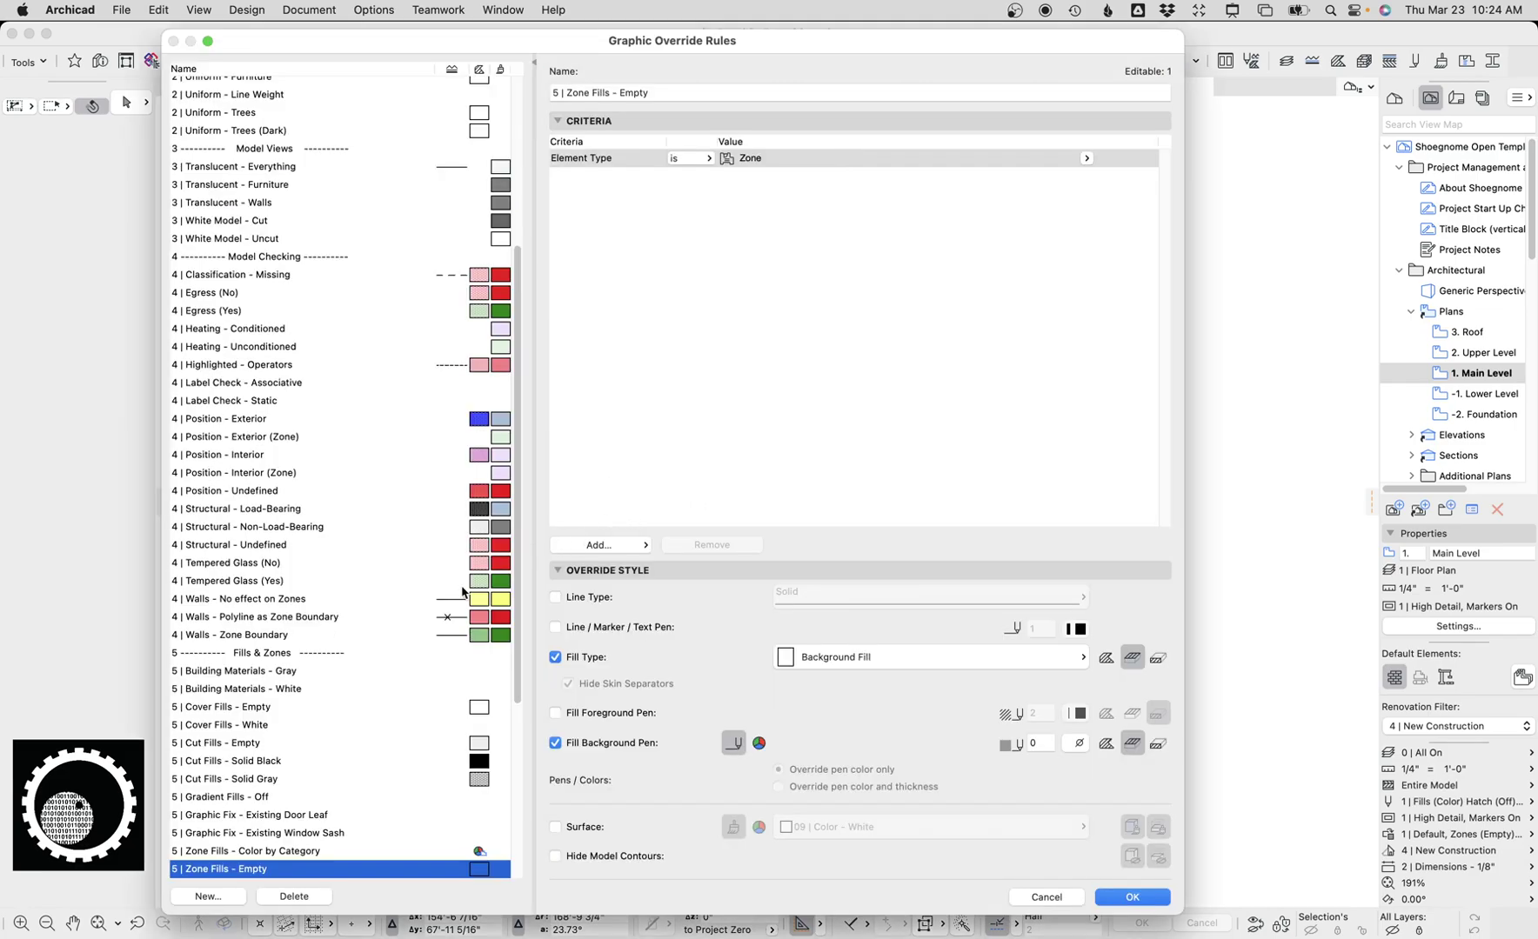
click(321, 816)
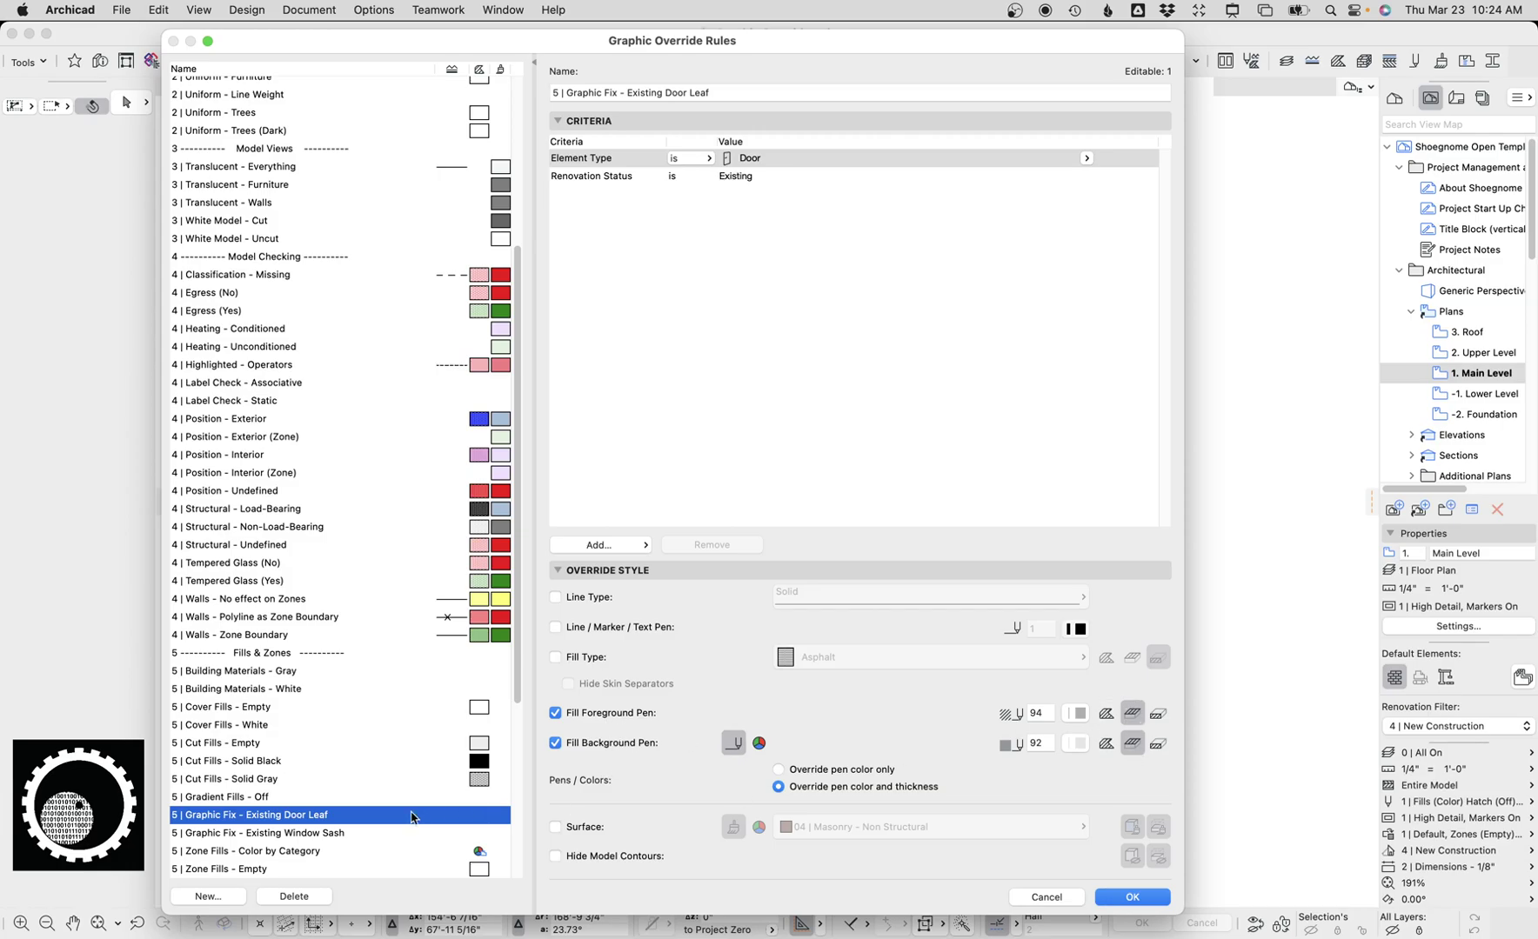
click(327, 834)
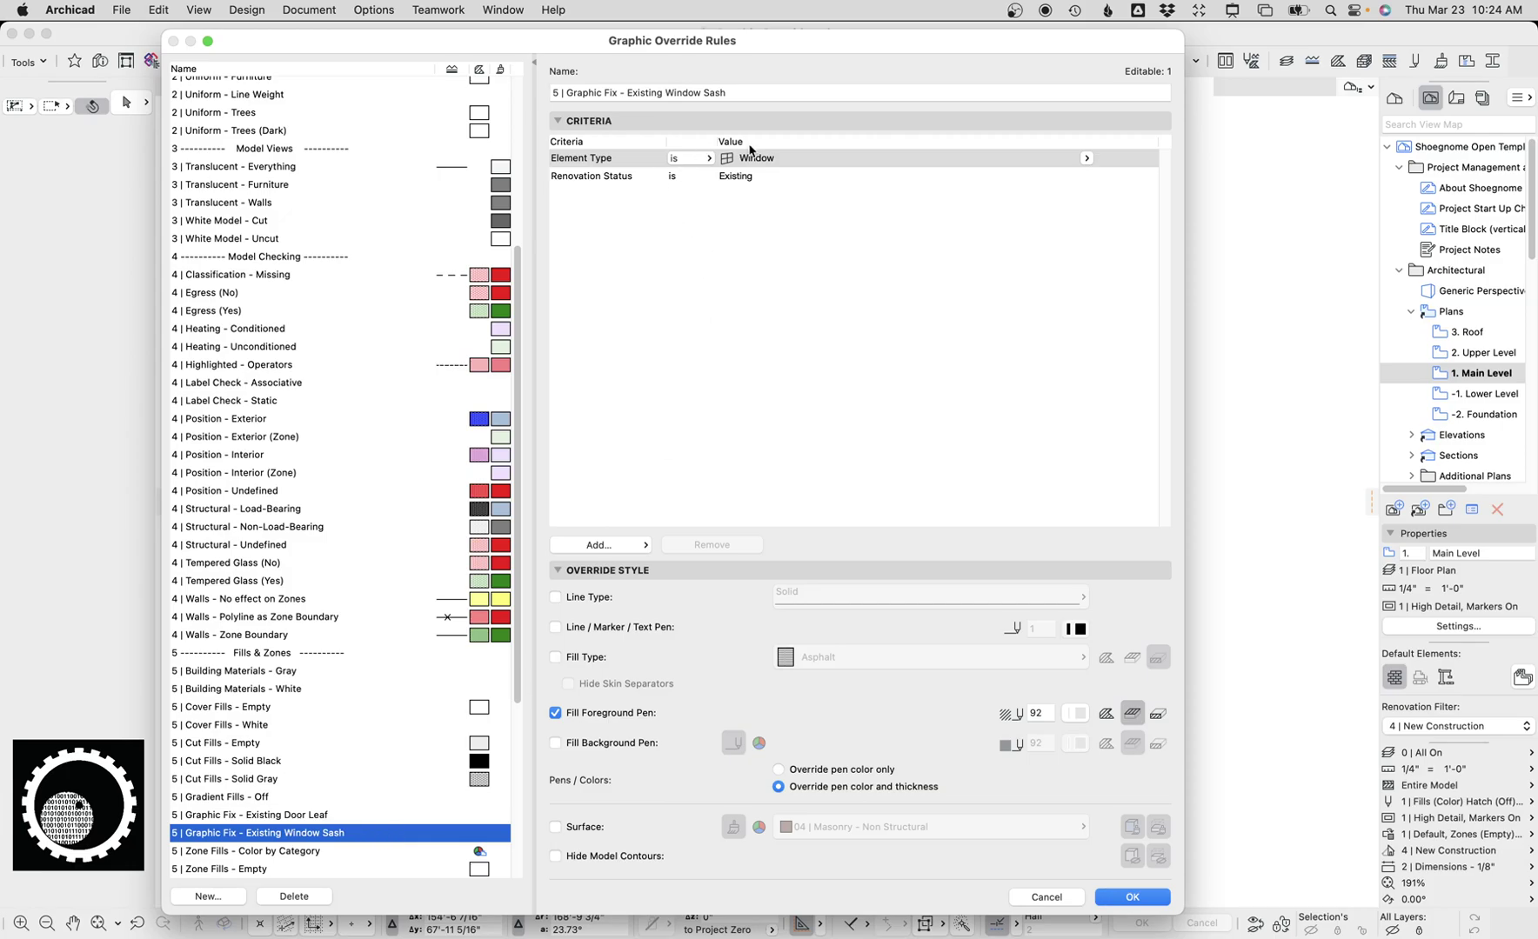
click(1131, 721)
click(1063, 900)
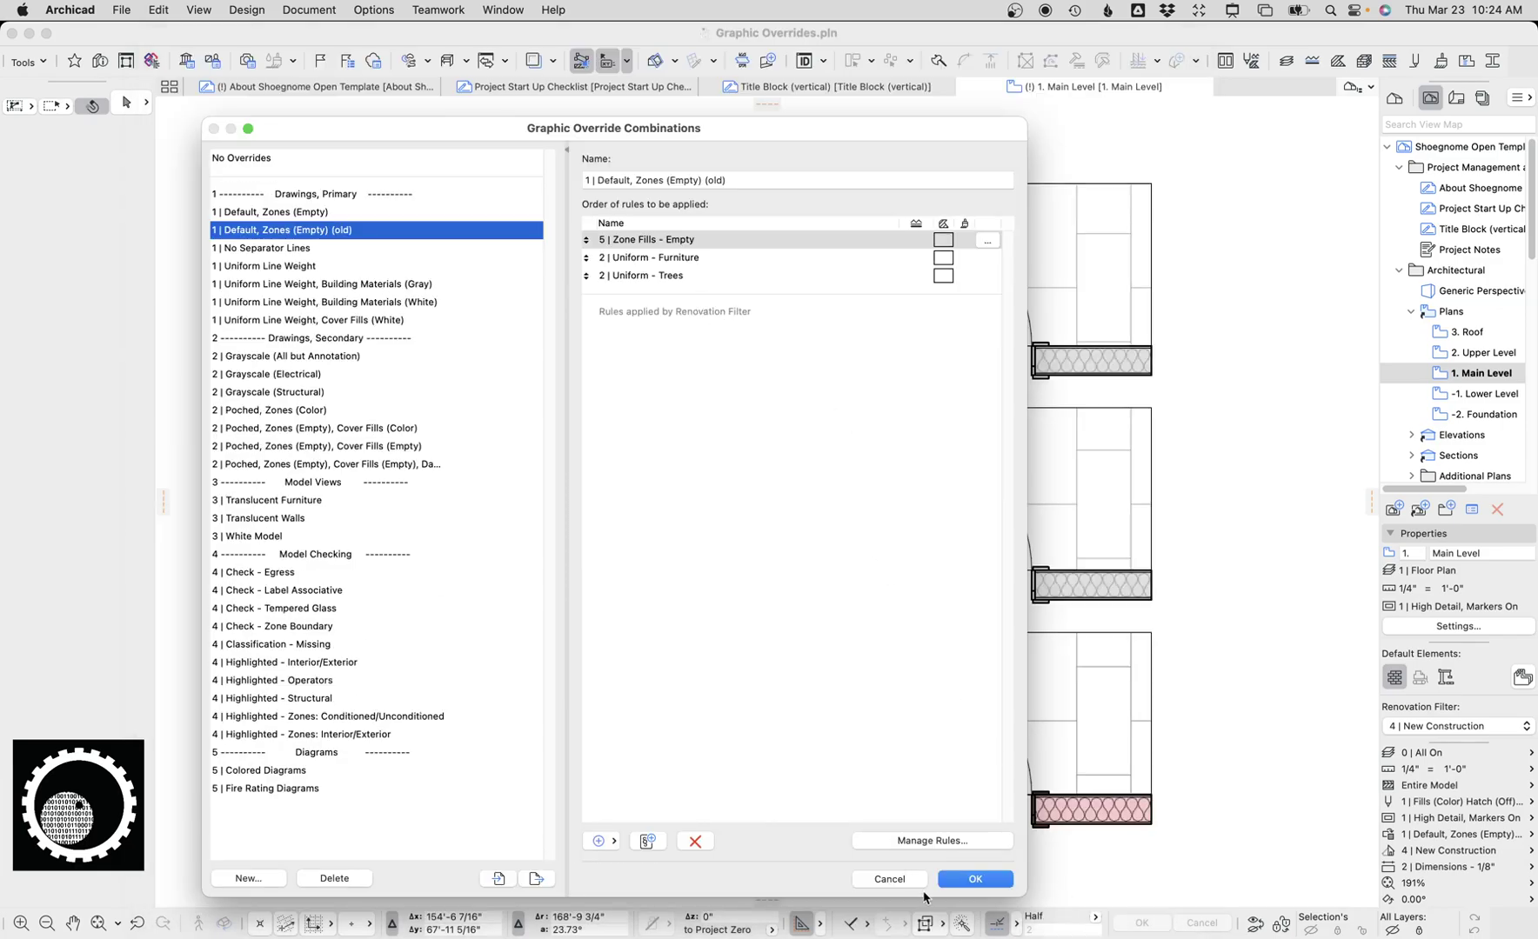
Browse the Default Zones (Empty), No Separator Lines and Uniform Line Weight combinations, ending on Default Zones (Empty)
click(305, 214)
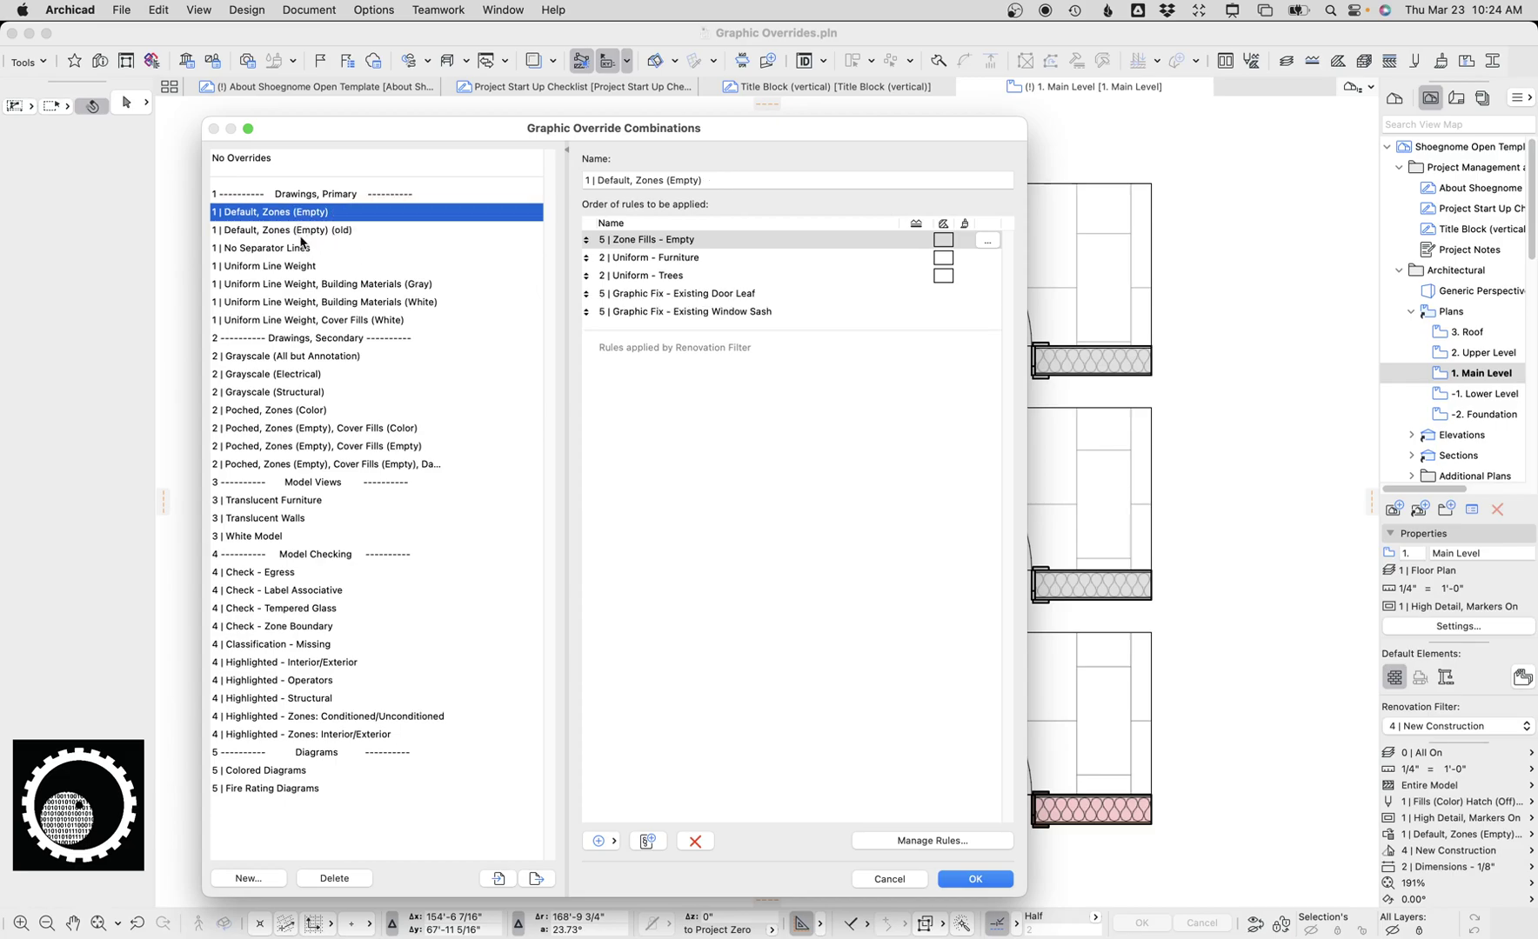
click(304, 251)
click(306, 268)
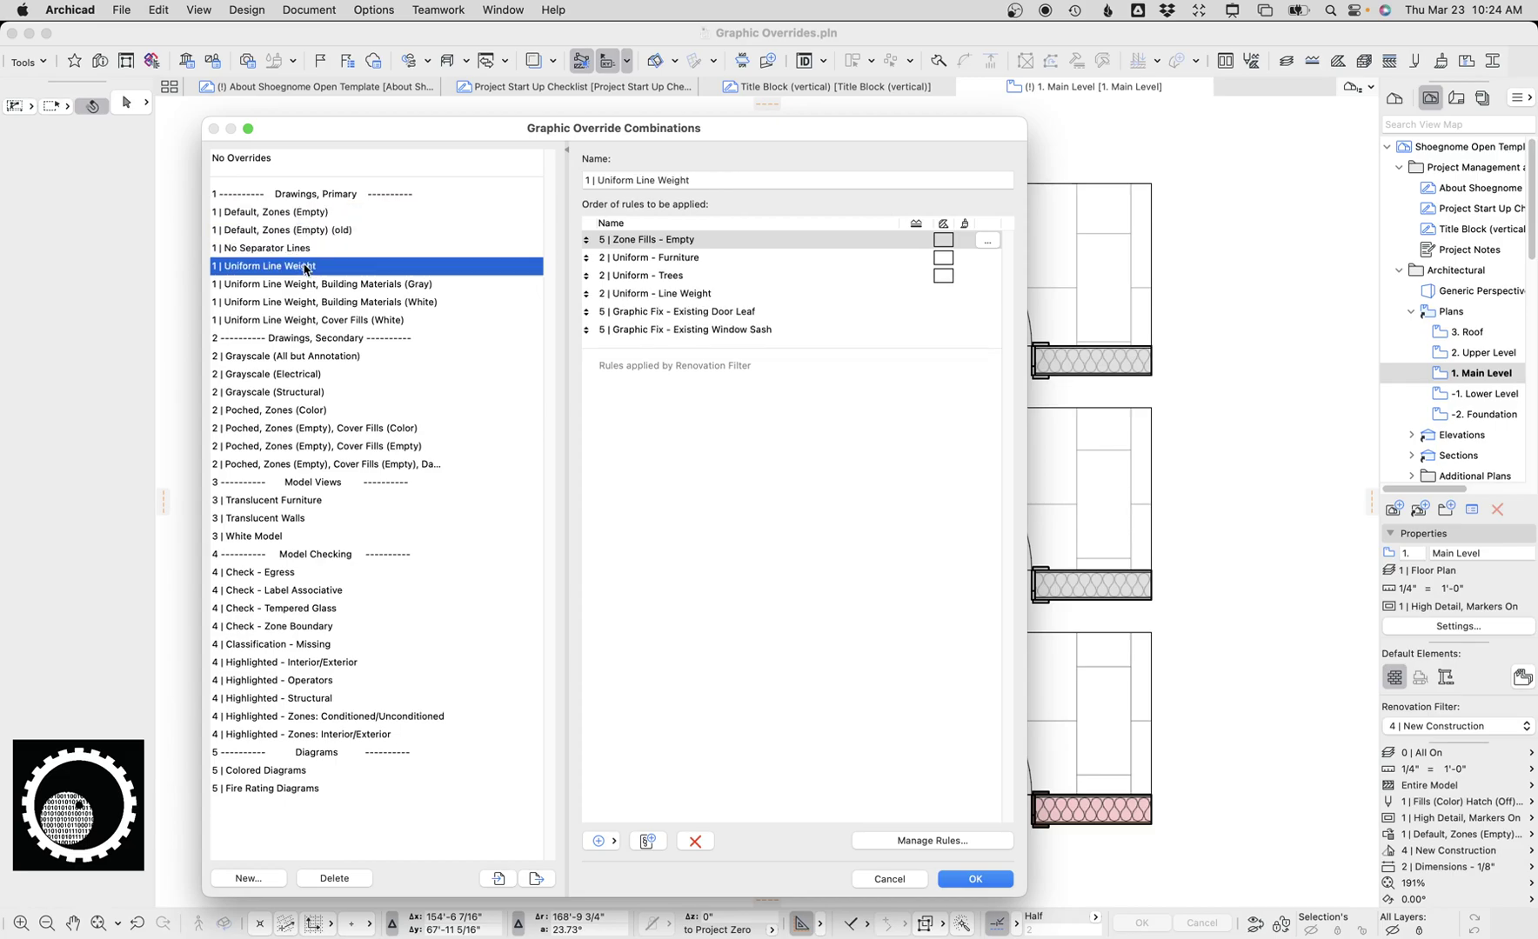
click(303, 213)
click(887, 880)
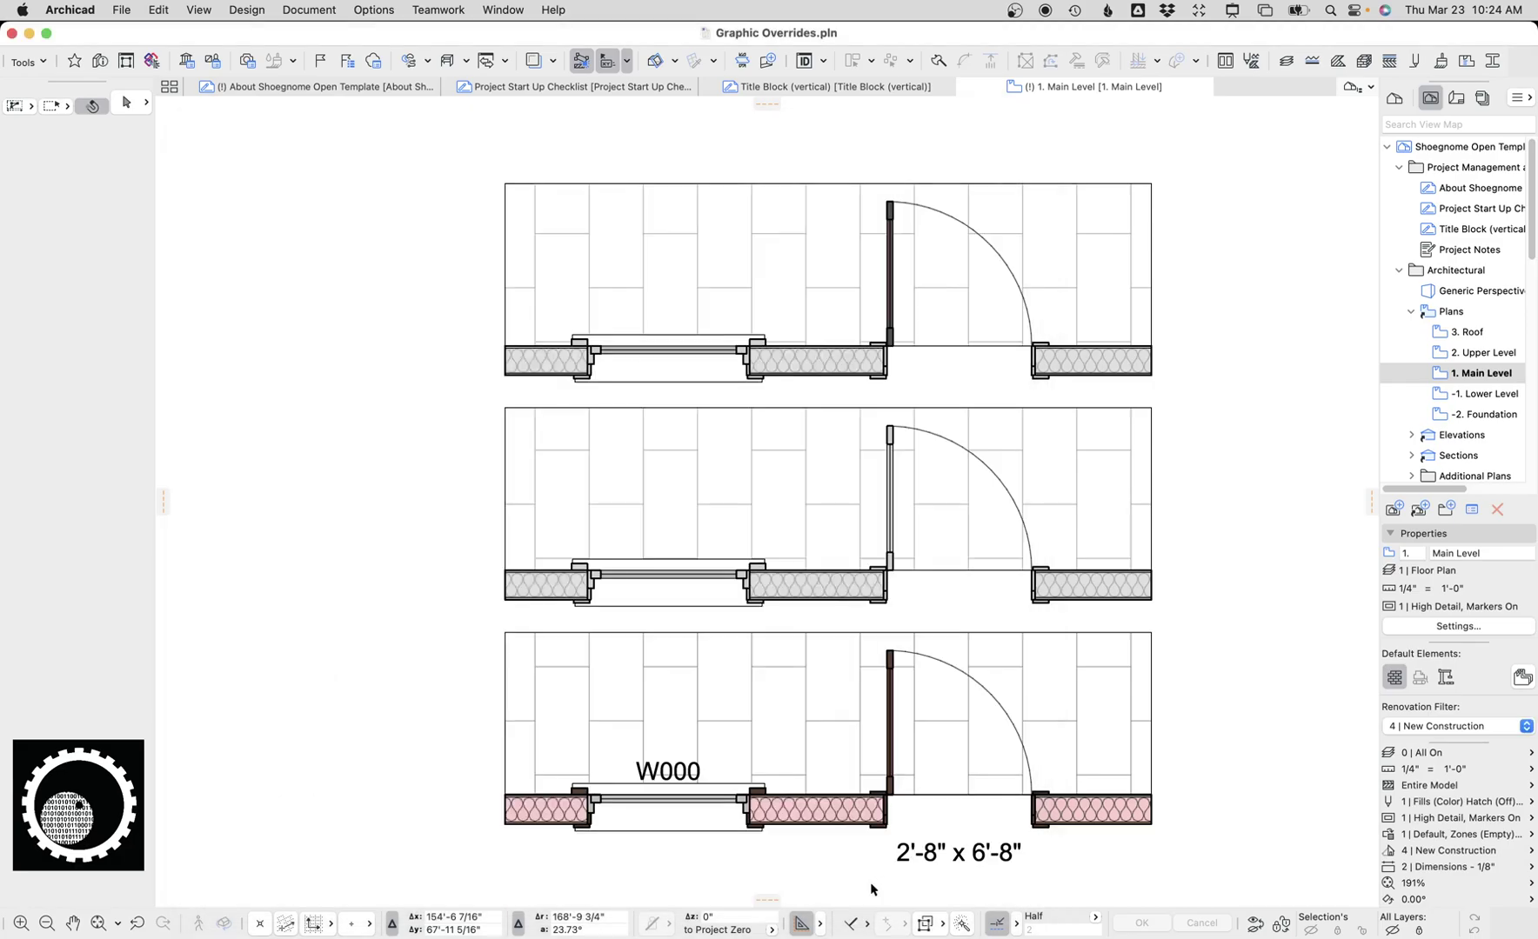
Apply the '1 | Default, Zones (Empty)' combination and set the renovation filter to '1 | Existing Plan'
click(1490, 835)
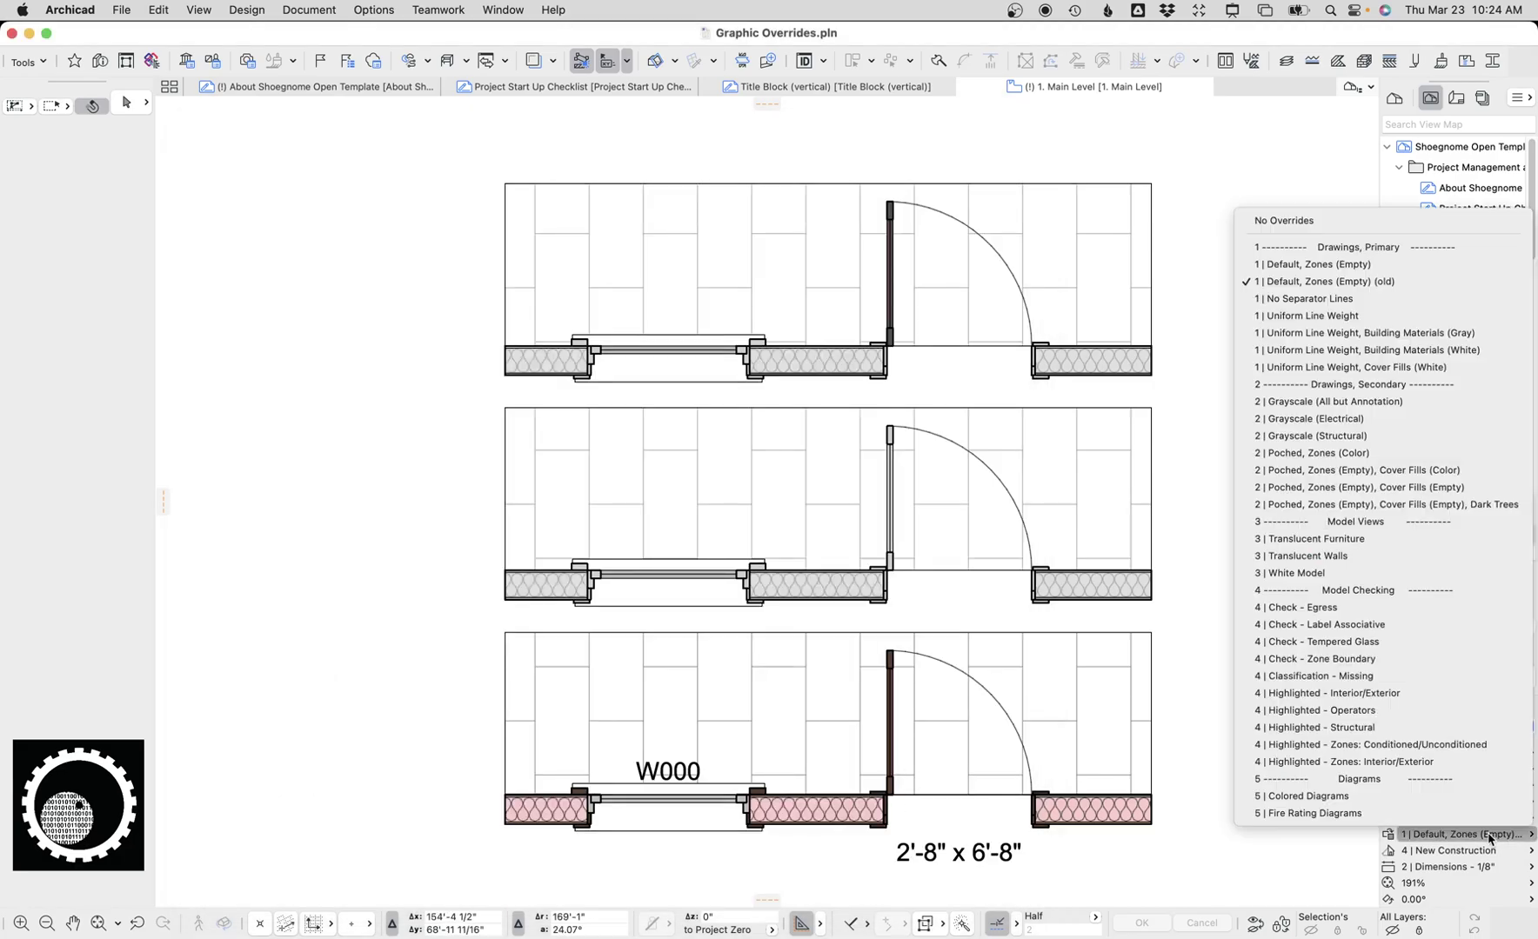
click(1351, 264)
scroll(957, 232, up, 2)
scroll(879, 230, up, 2)
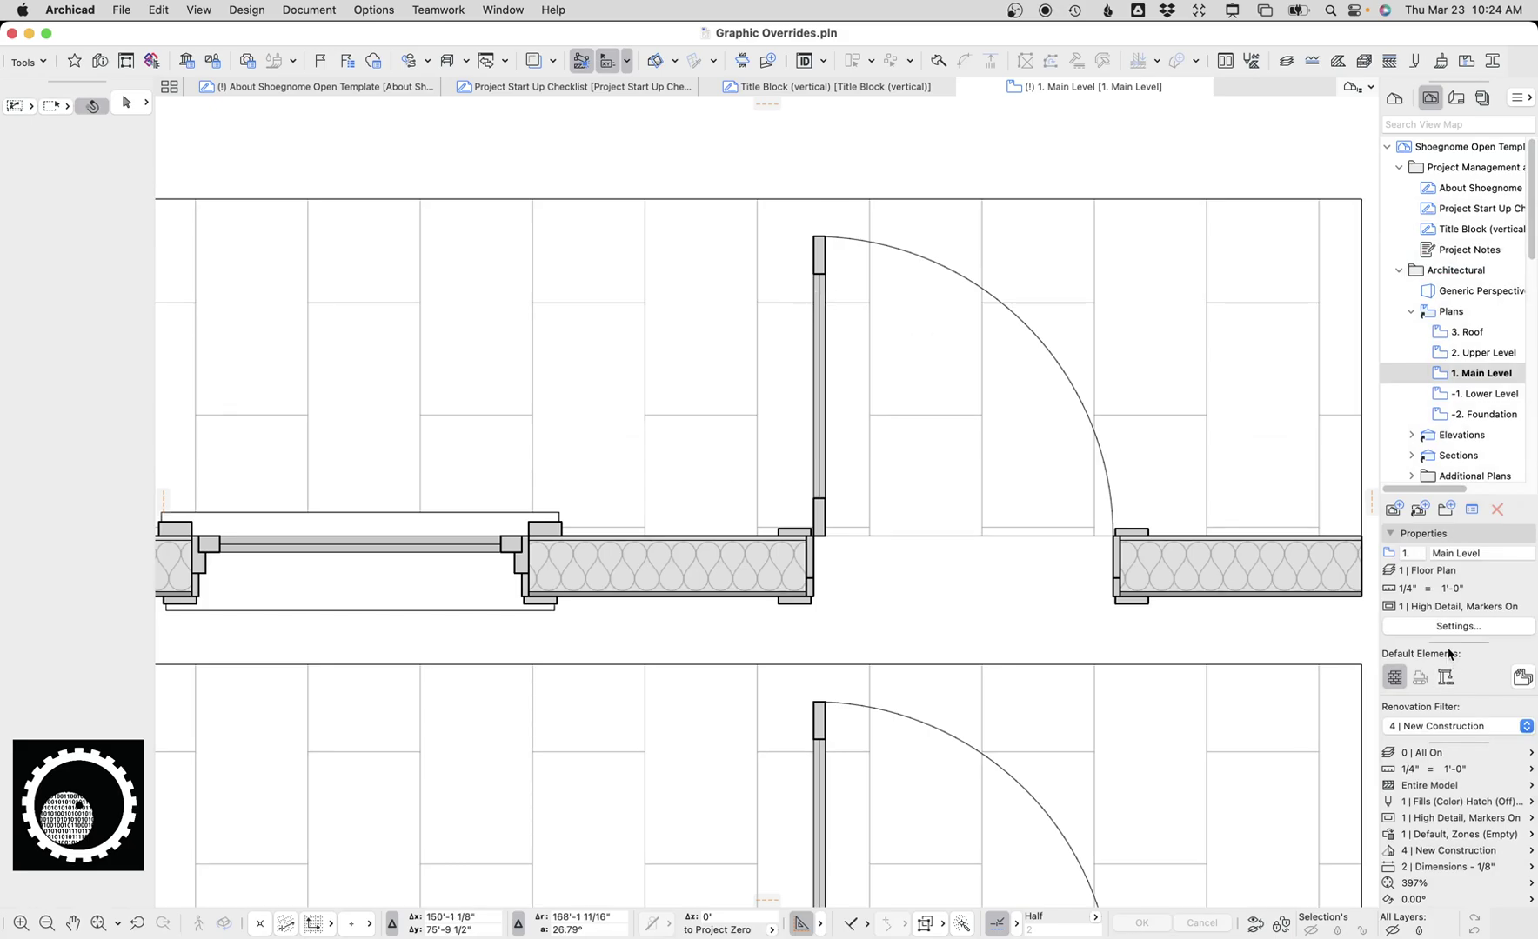
click(1472, 729)
click(1448, 682)
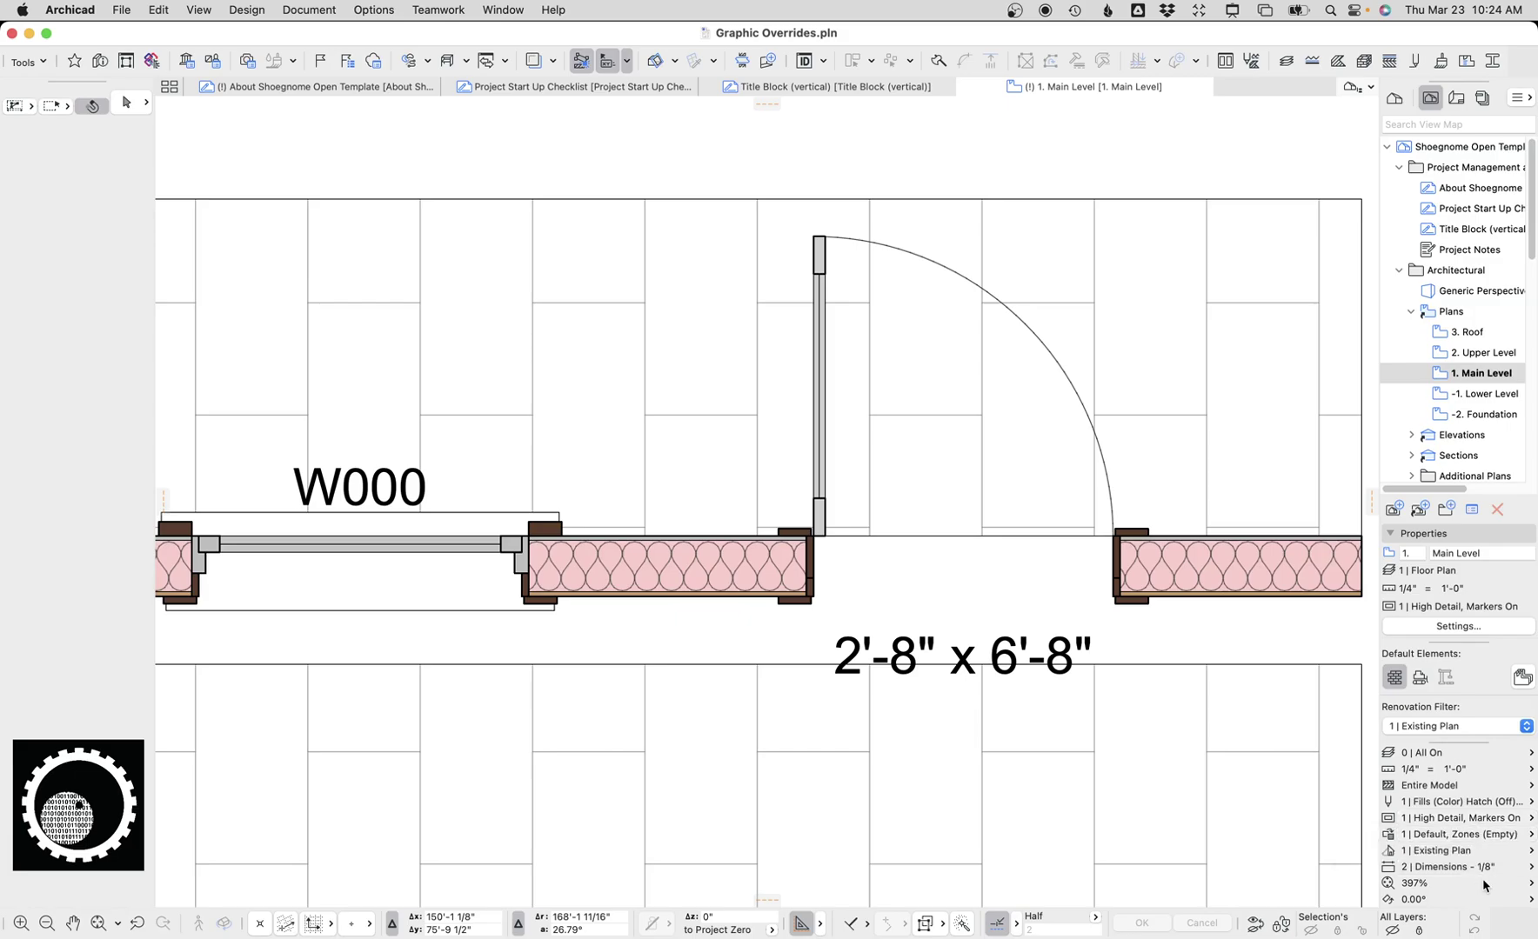
Switch between '1 | Default, Zones (Empty)' and its '(old)' version, leaving '(old)' applied
click(1477, 834)
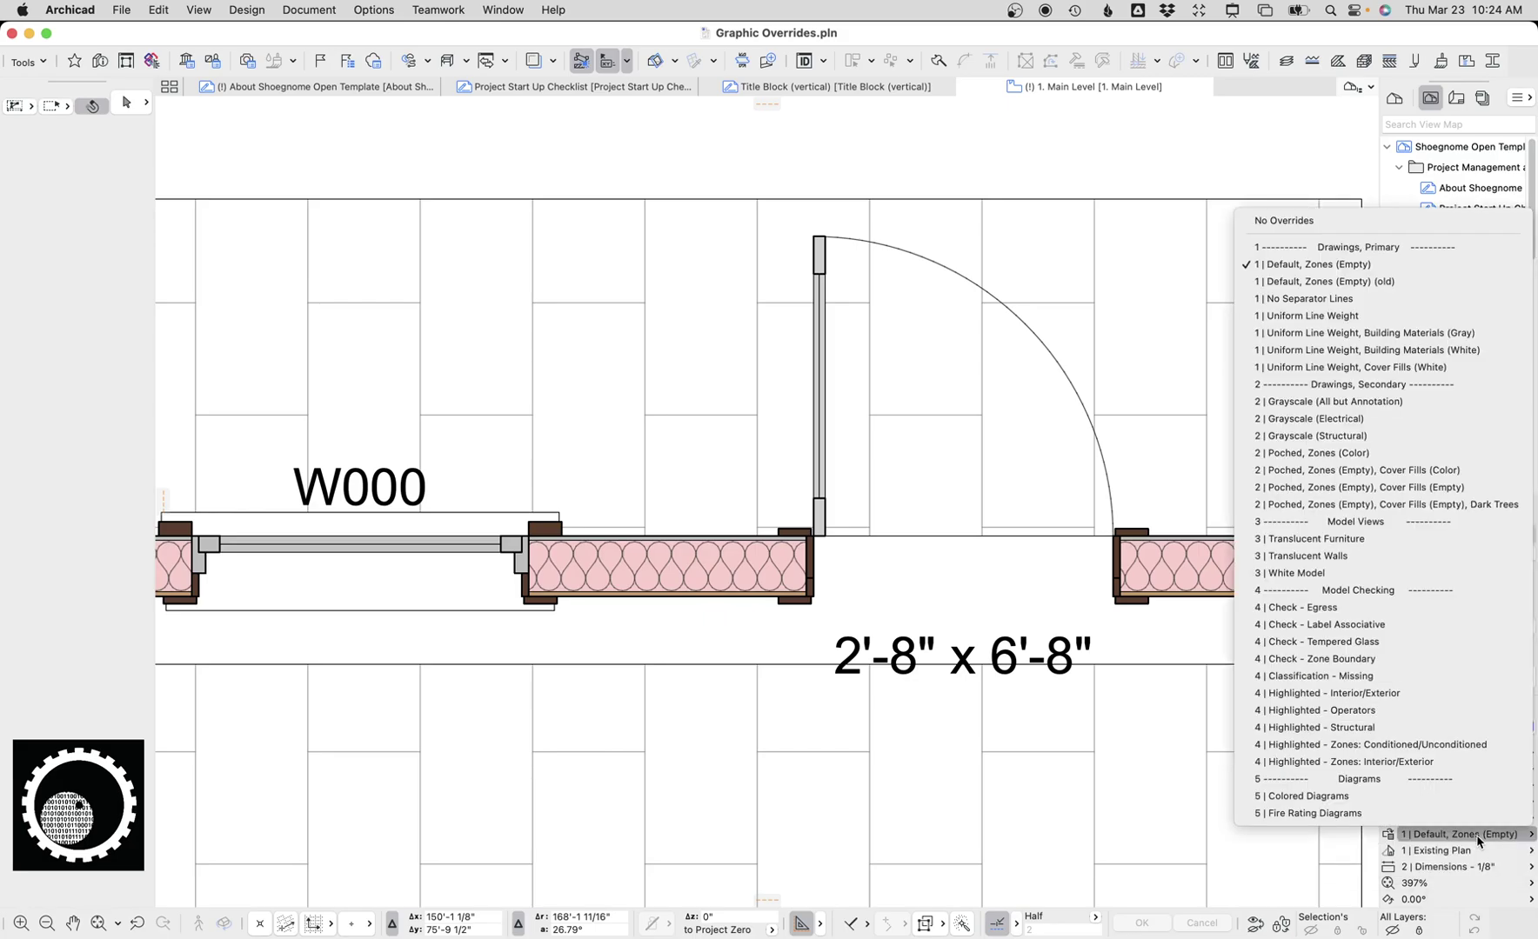
click(1372, 281)
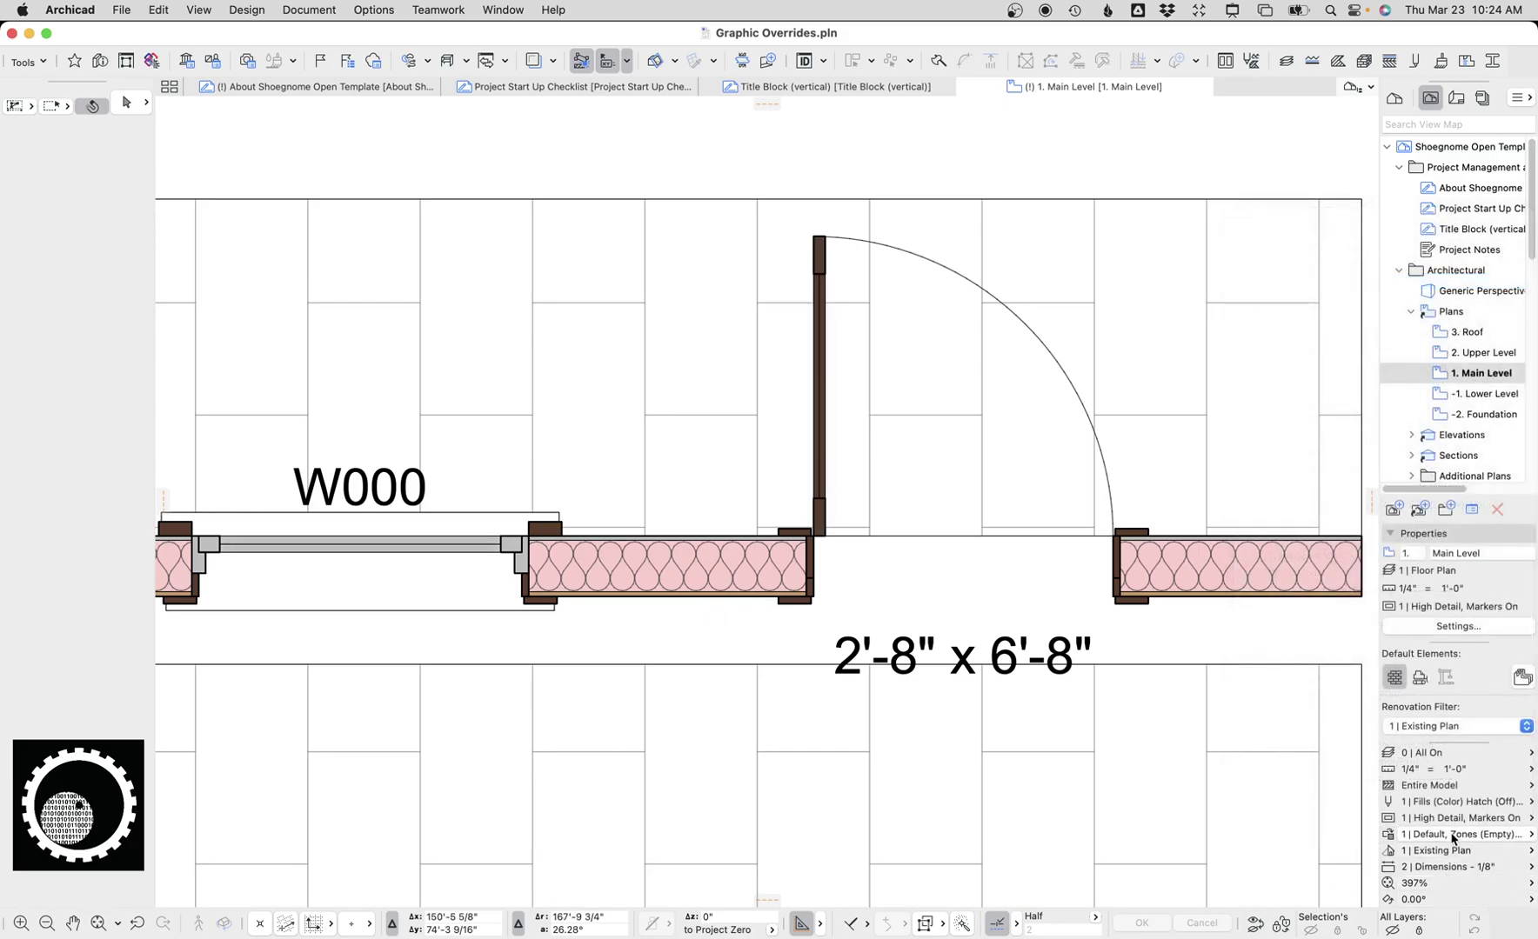
click(1451, 834)
click(1296, 264)
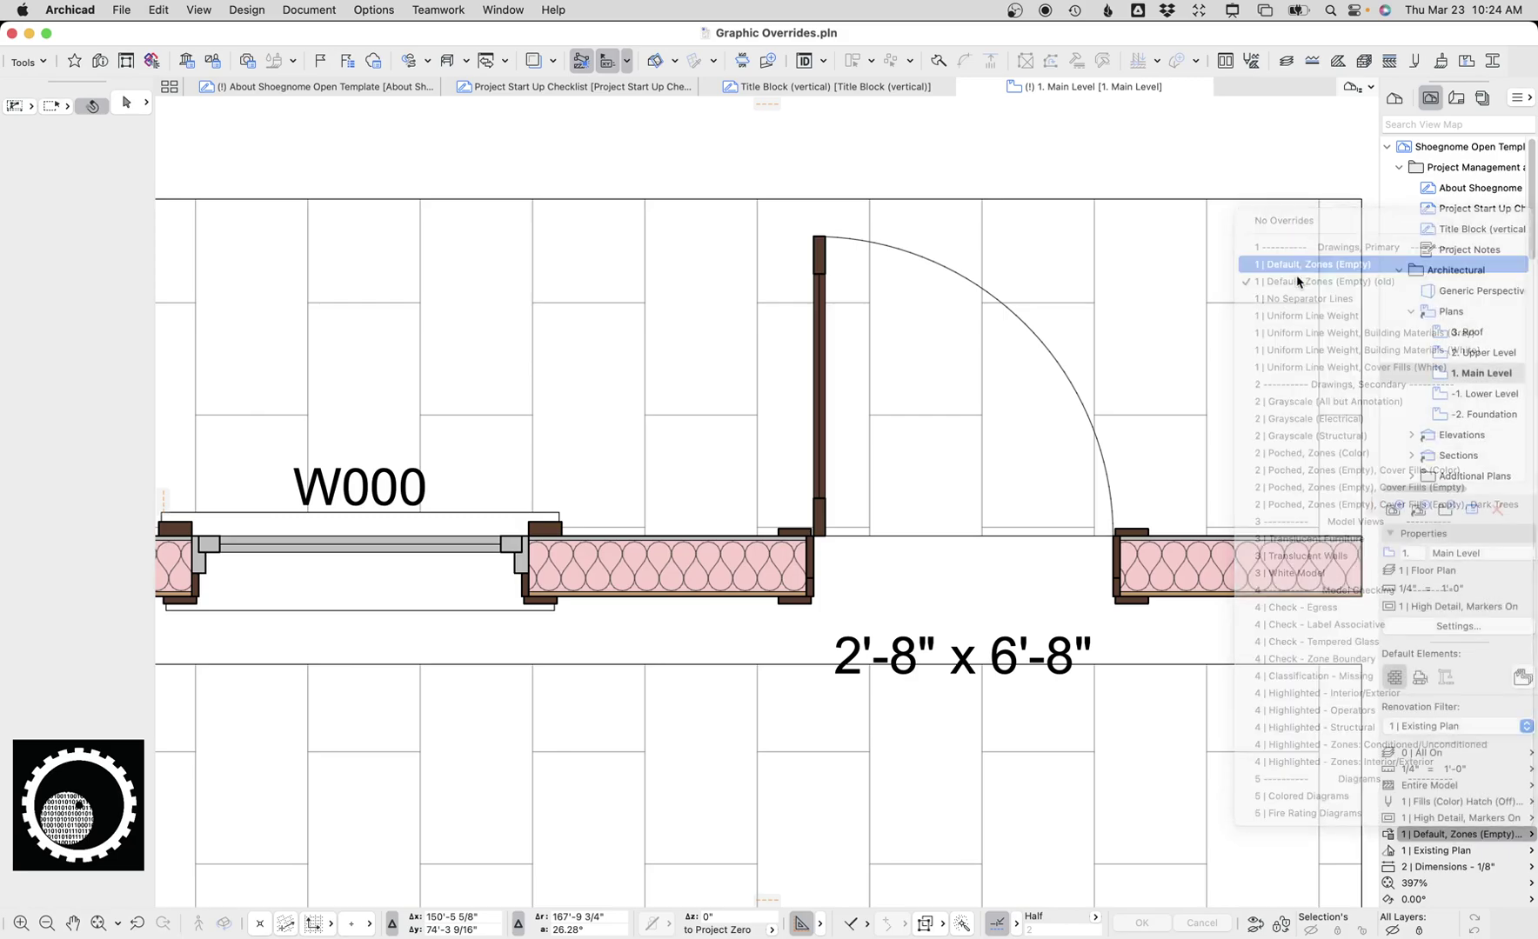
click(1496, 839)
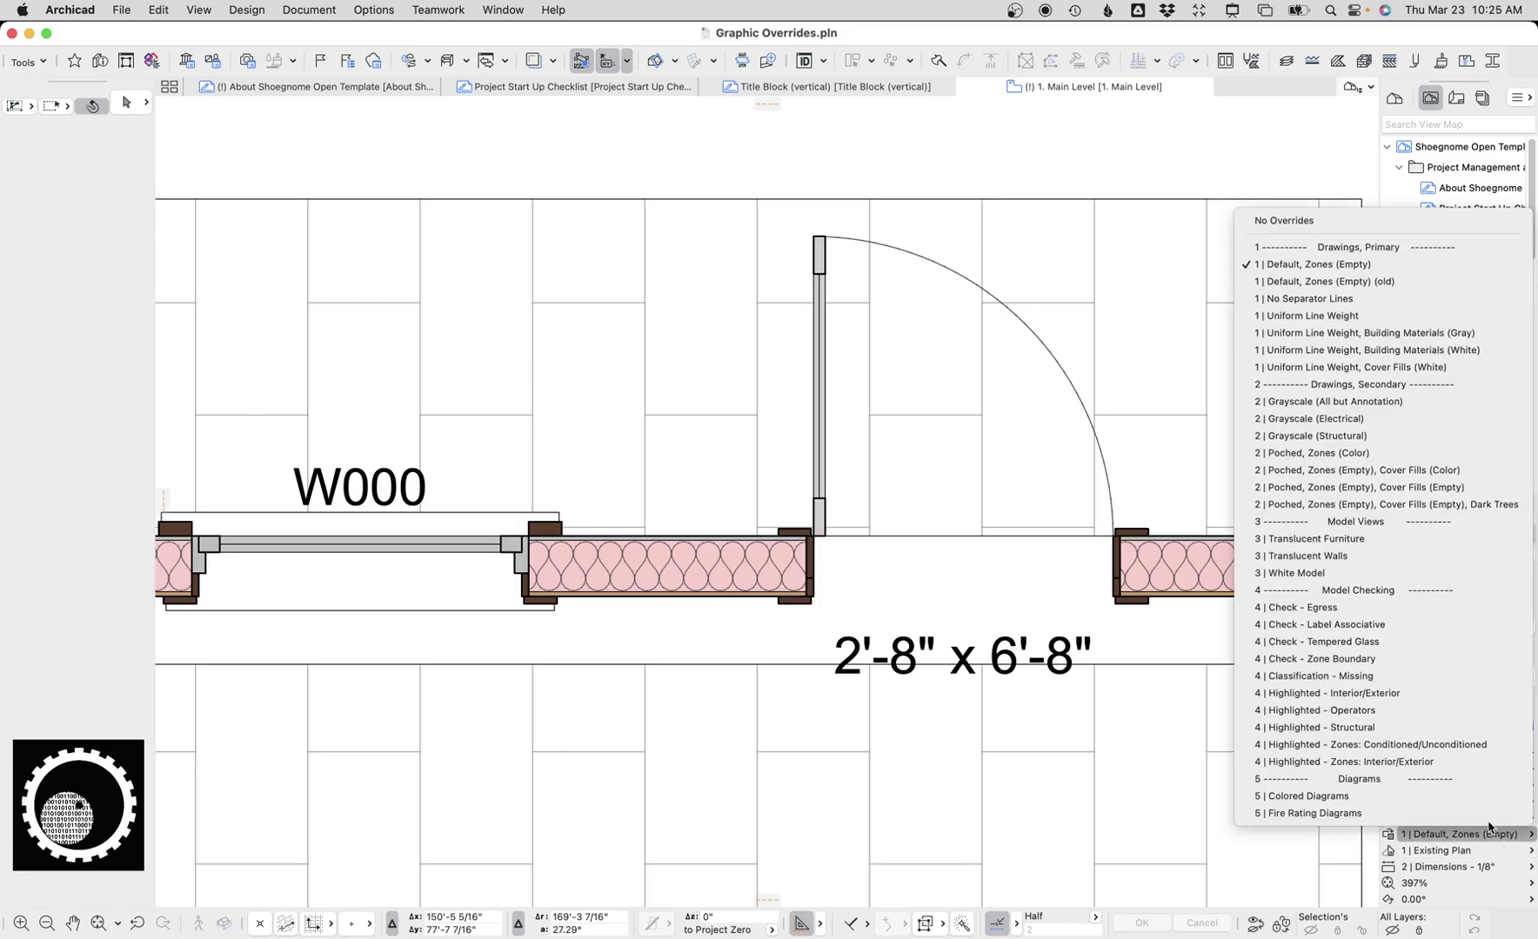
click(1344, 282)
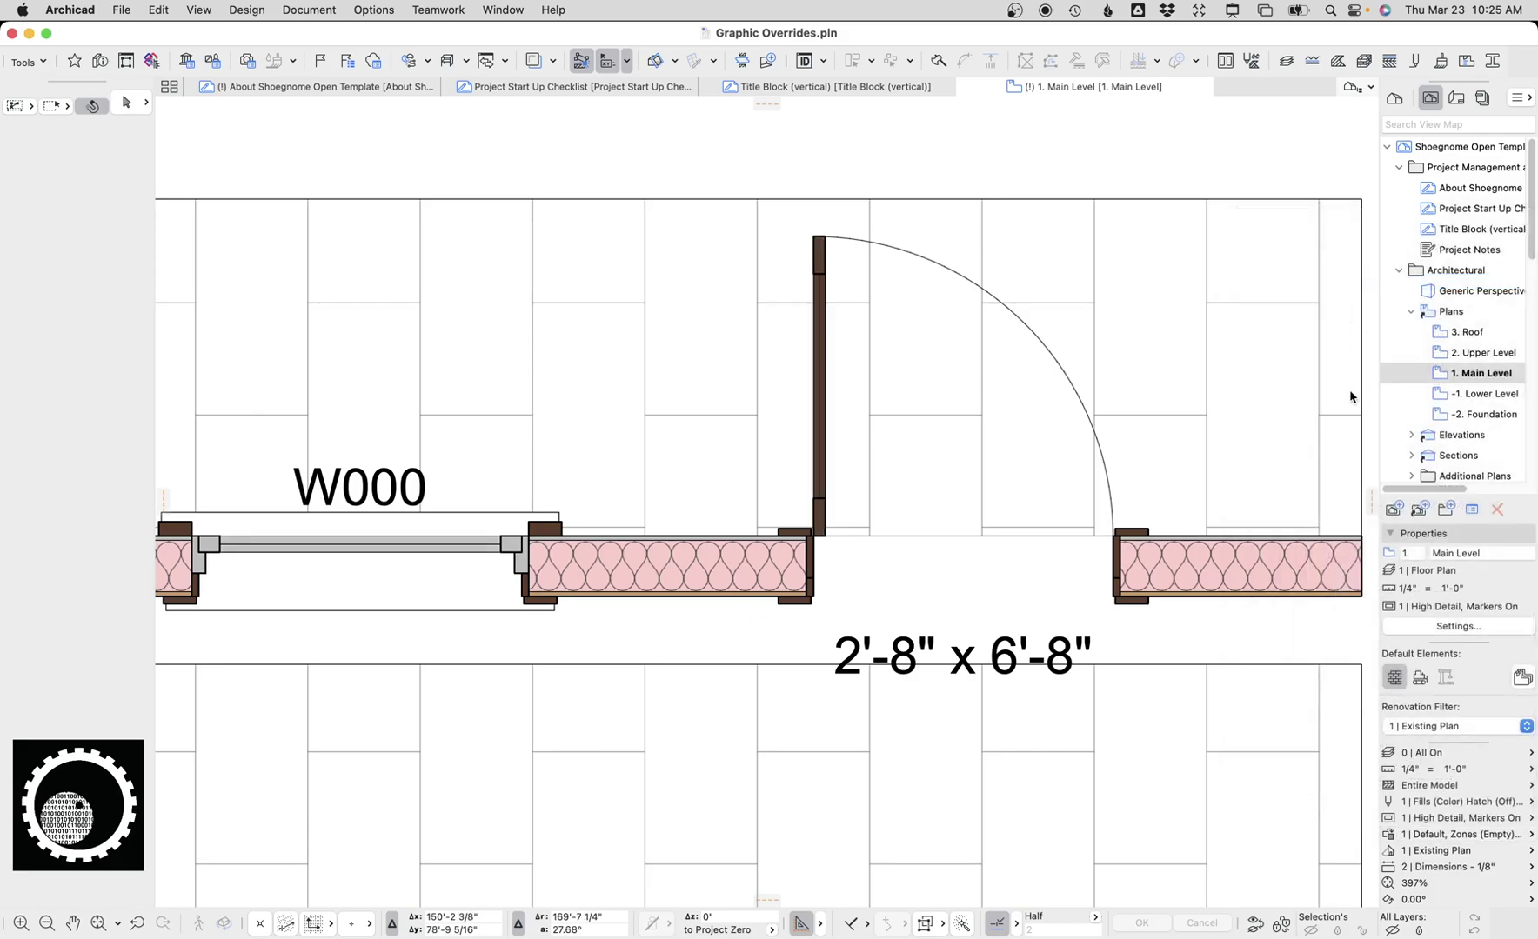
click(1461, 826)
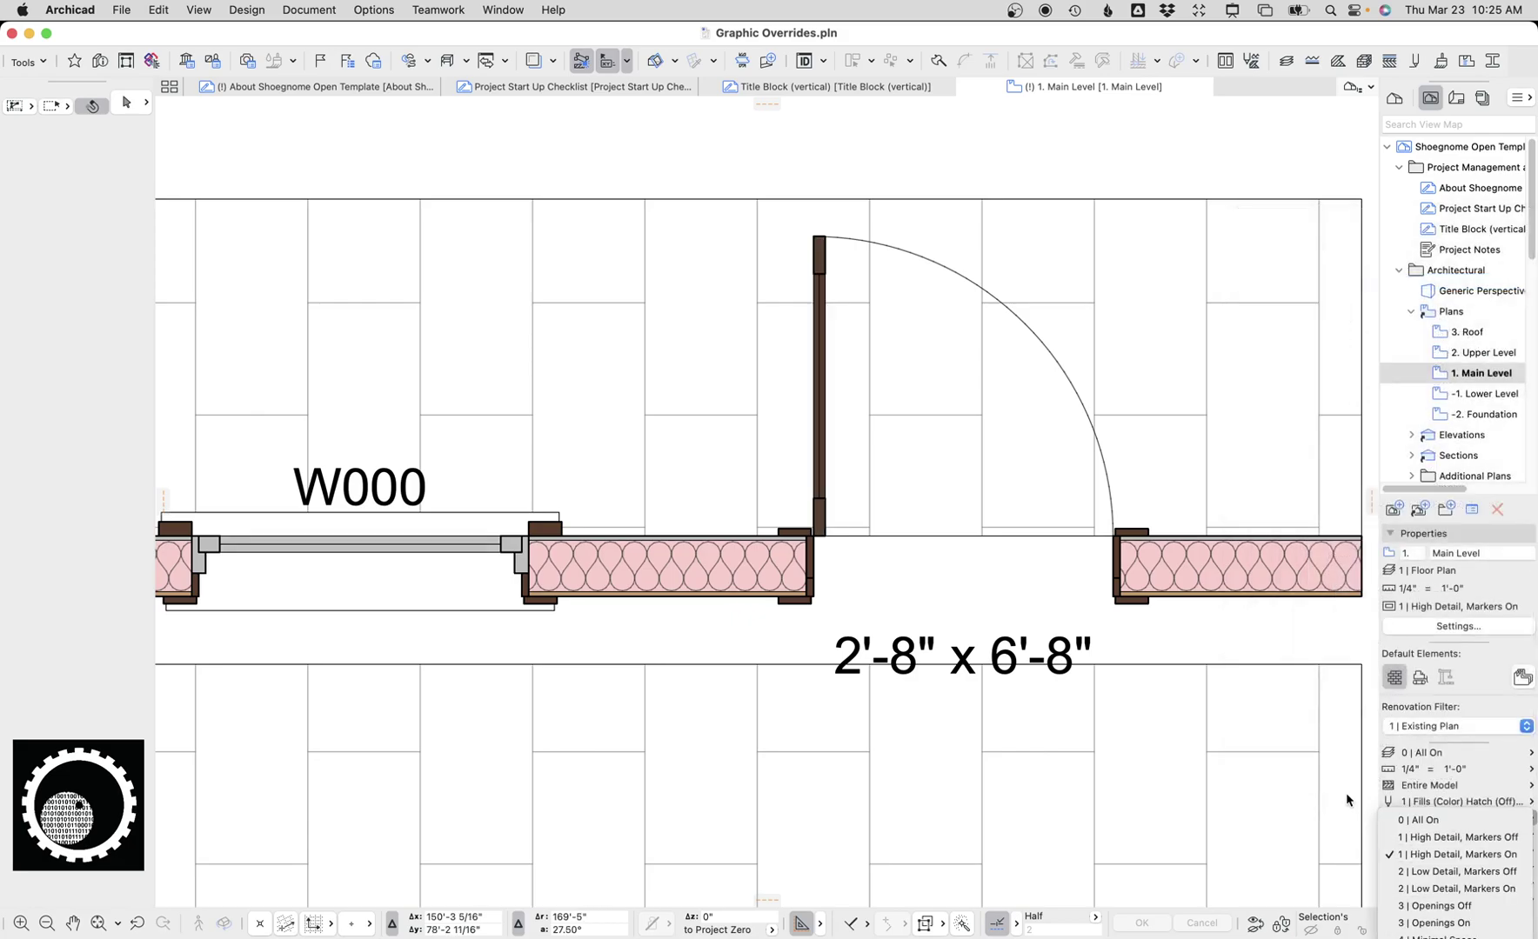
click(1476, 838)
click(1476, 835)
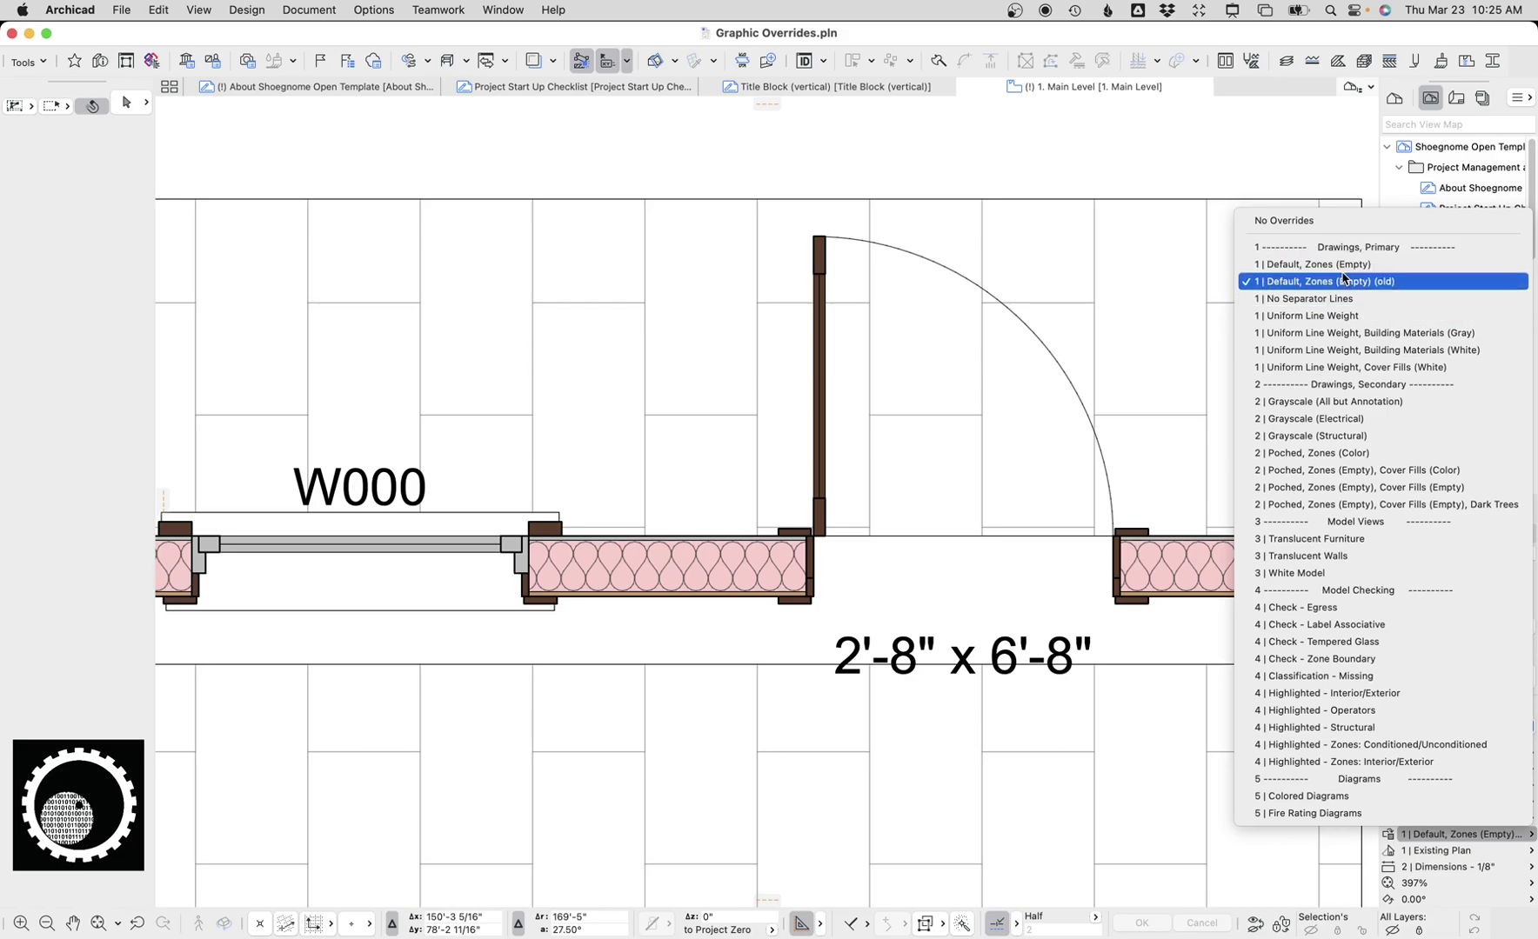
click(1128, 720)
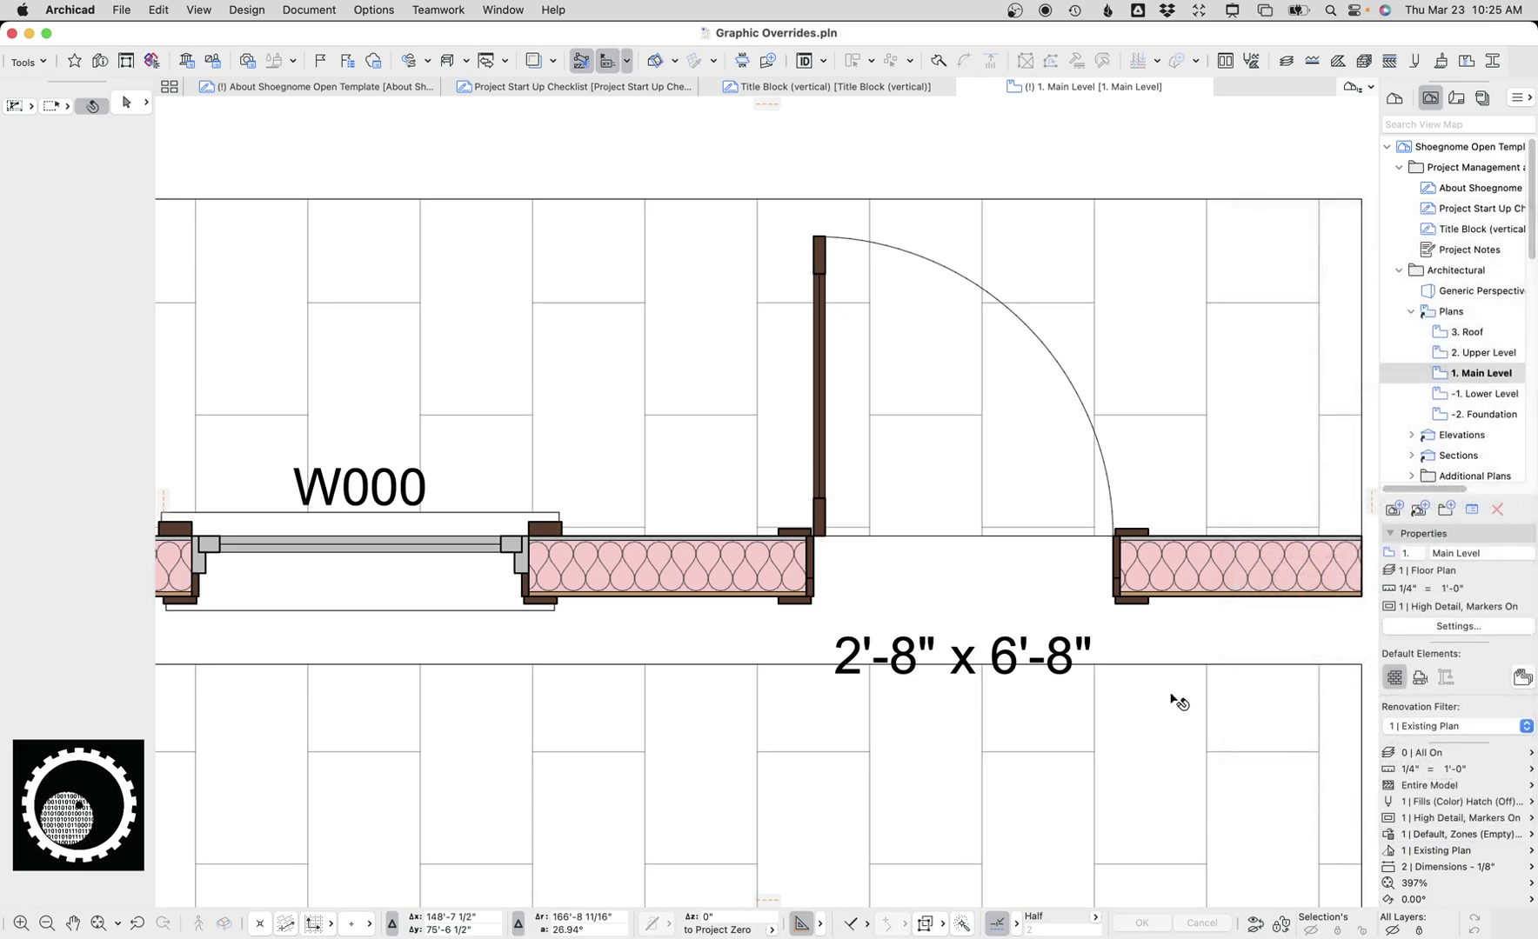
Zoom out and set the renovation filter to '4 | New Construction'
scroll(1222, 621, down, 3)
scroll(1116, 494, down, 3)
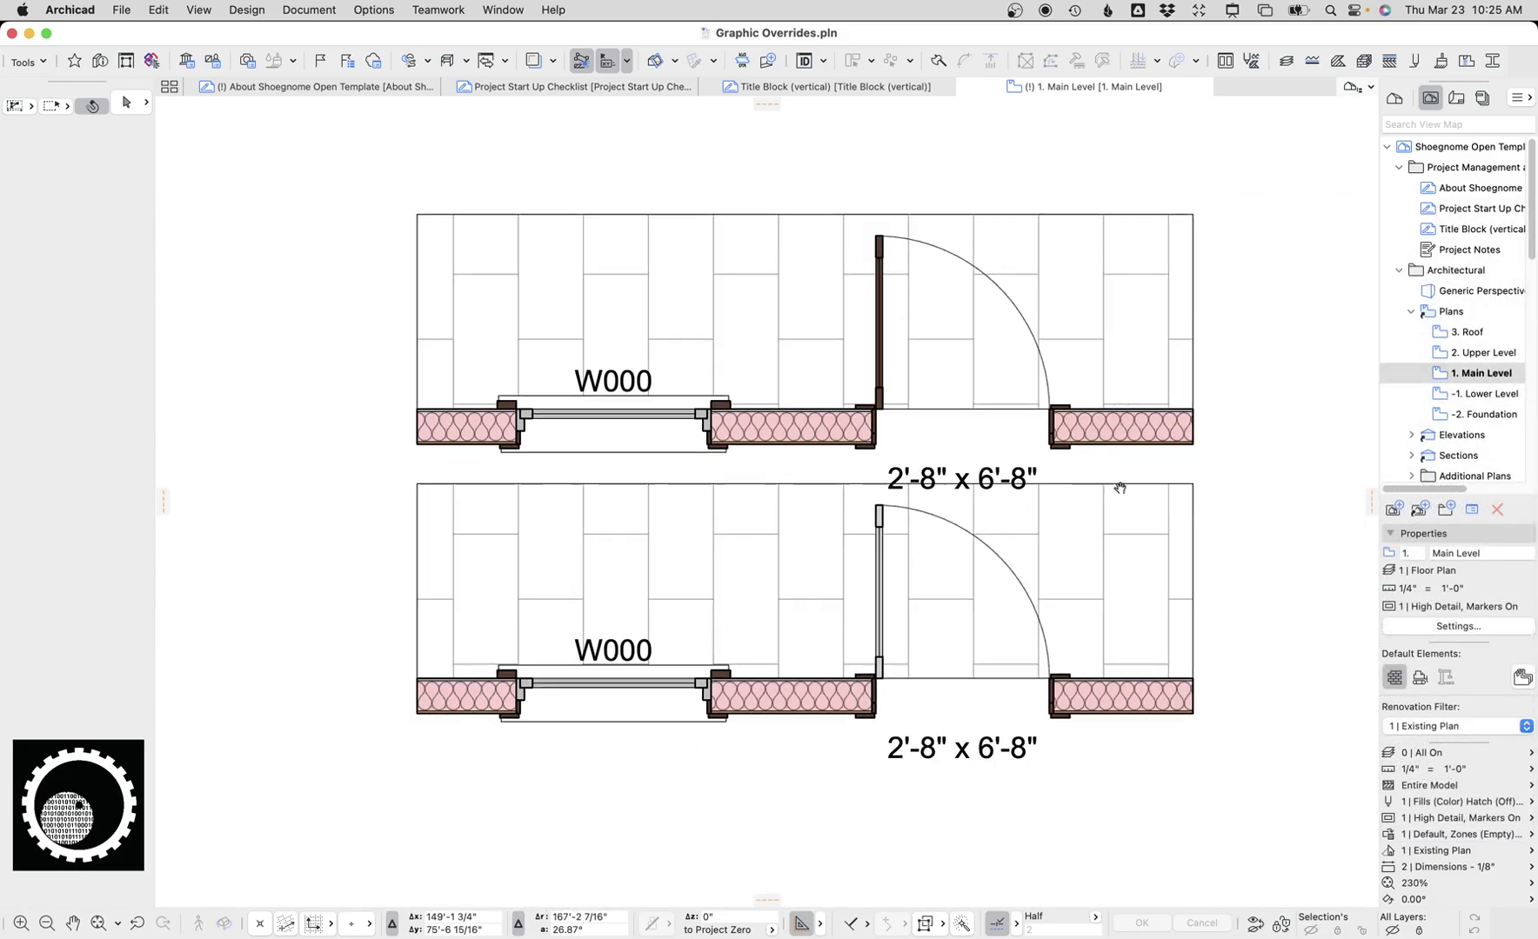
scroll(1203, 554, down, 3)
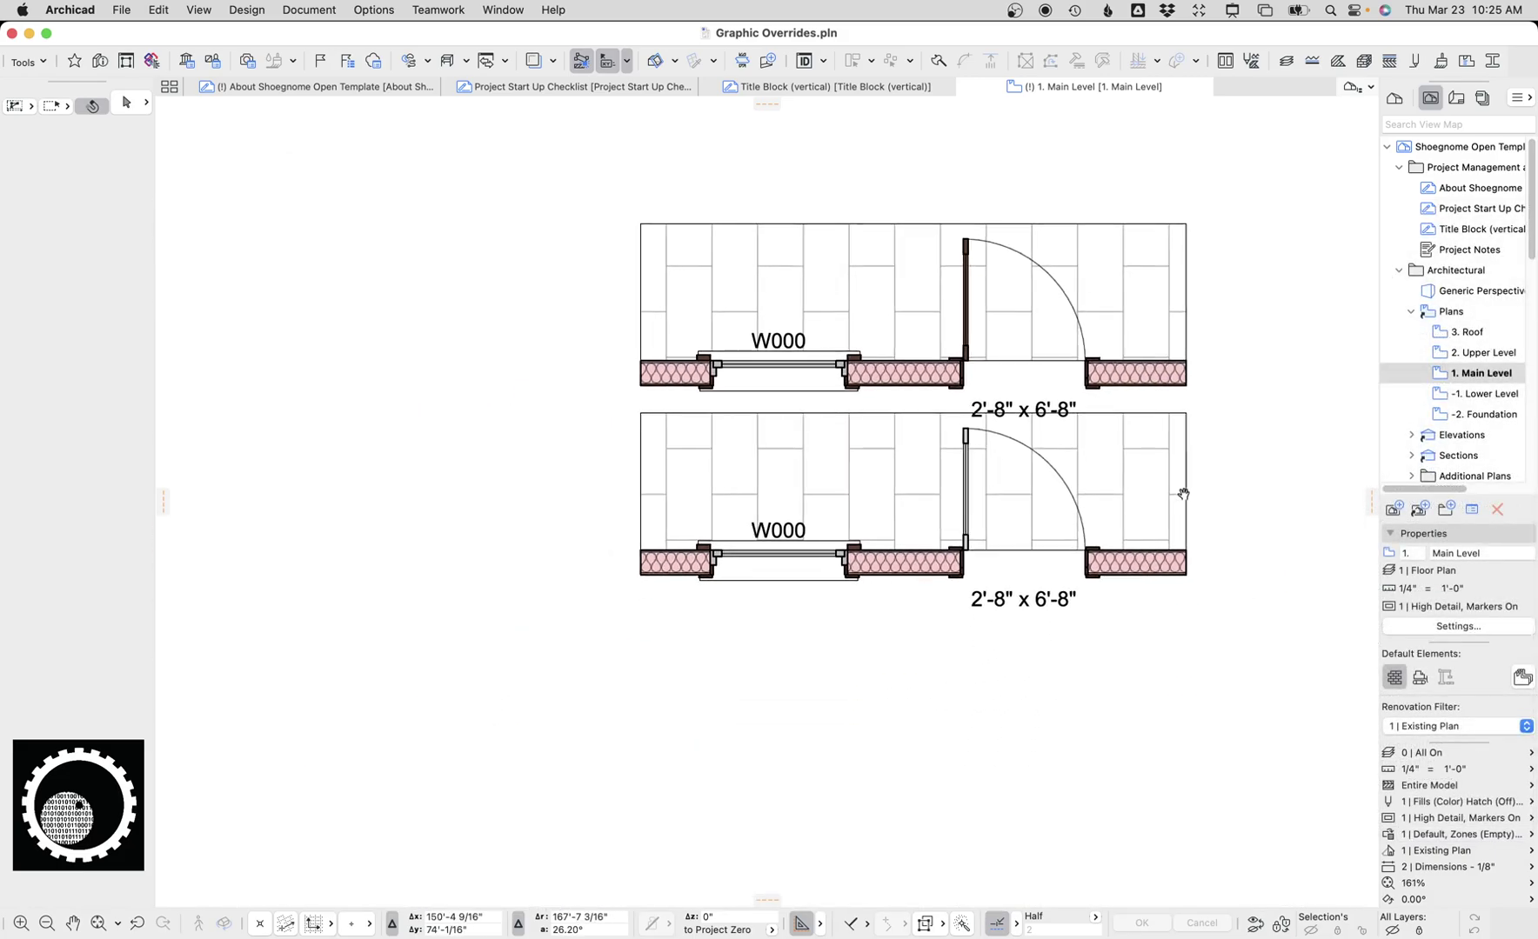
scroll(1146, 641, down, 3)
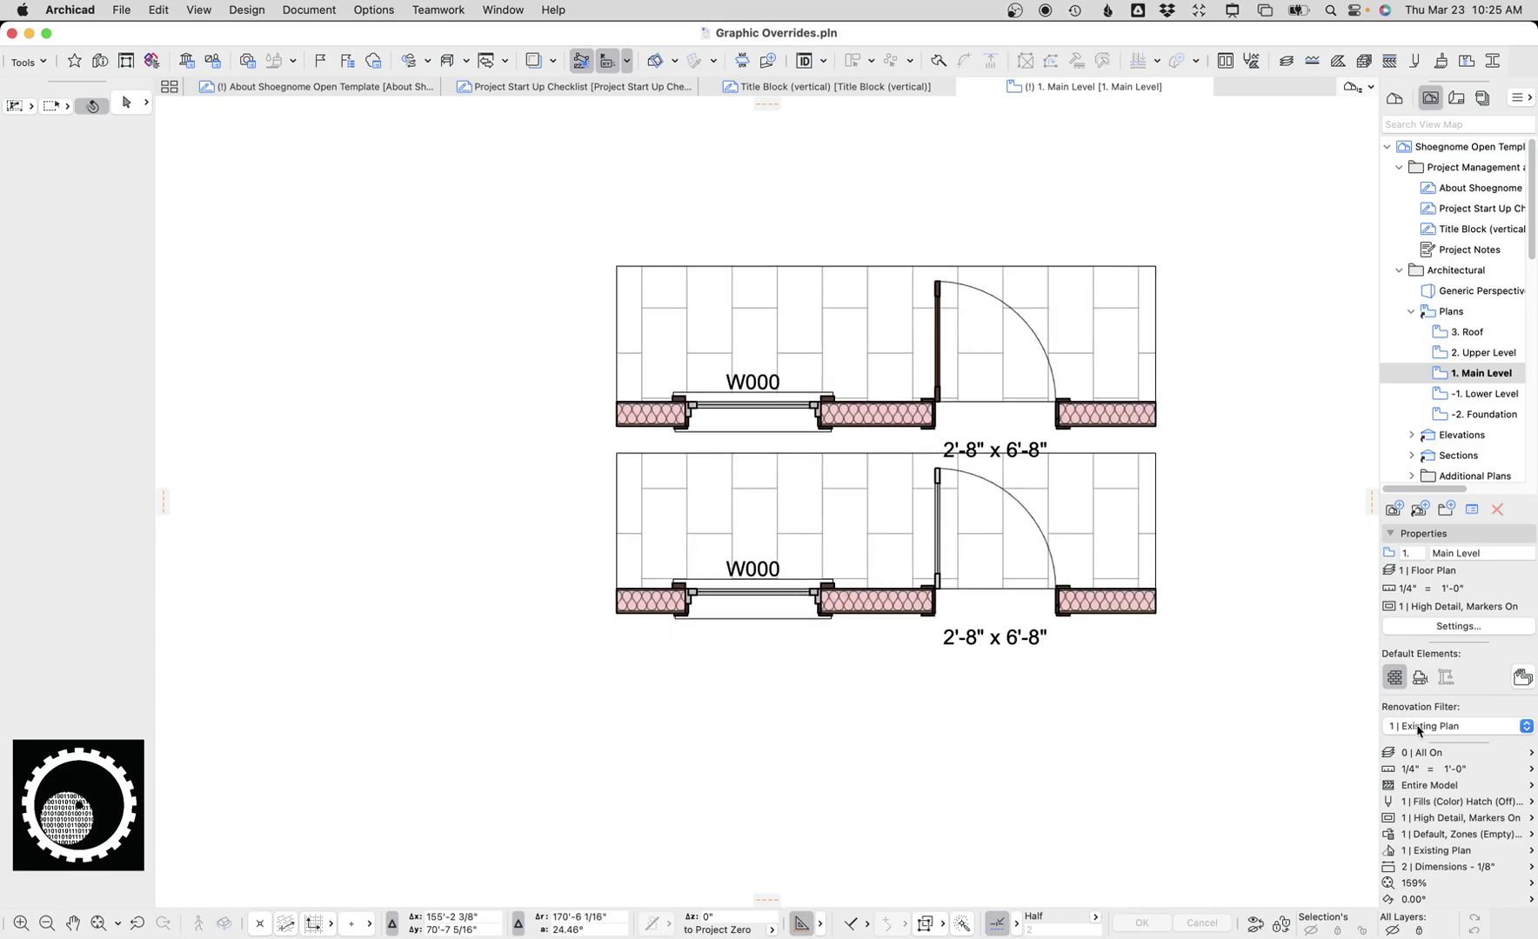
click(1457, 725)
key(Return)
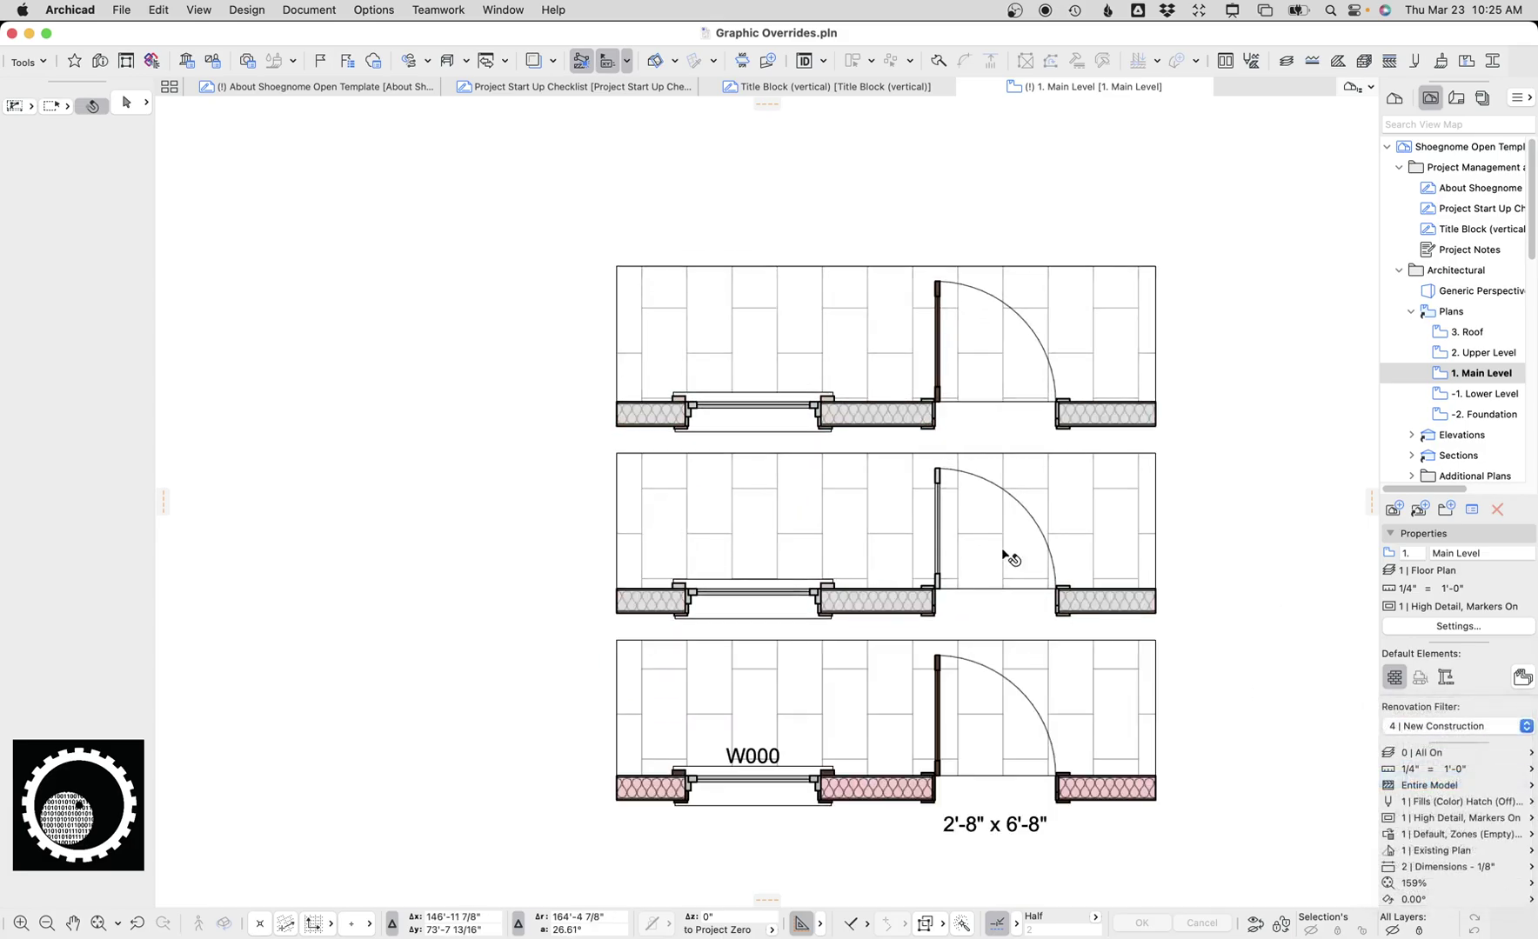